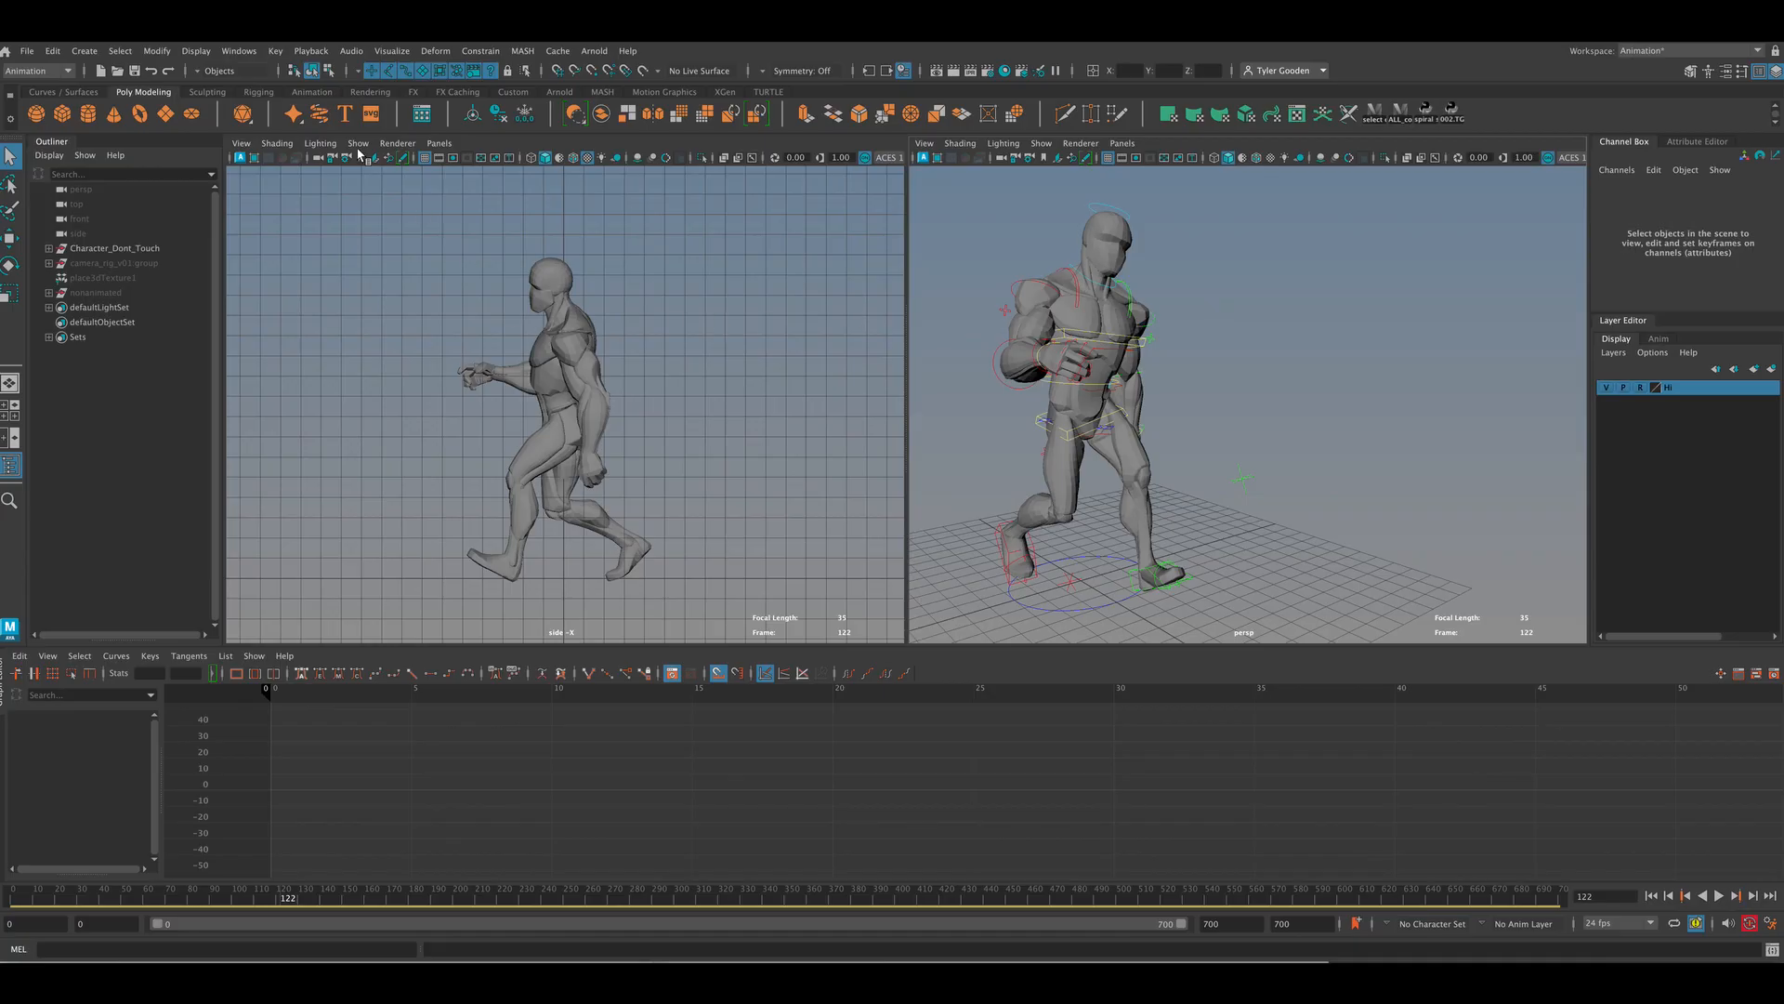
Step: Open the Layer Editor and show its display layers
{"action": "left_click", "coordinate": [239, 51]}
{"action": "mouse_move", "coordinate": [282, 126]}
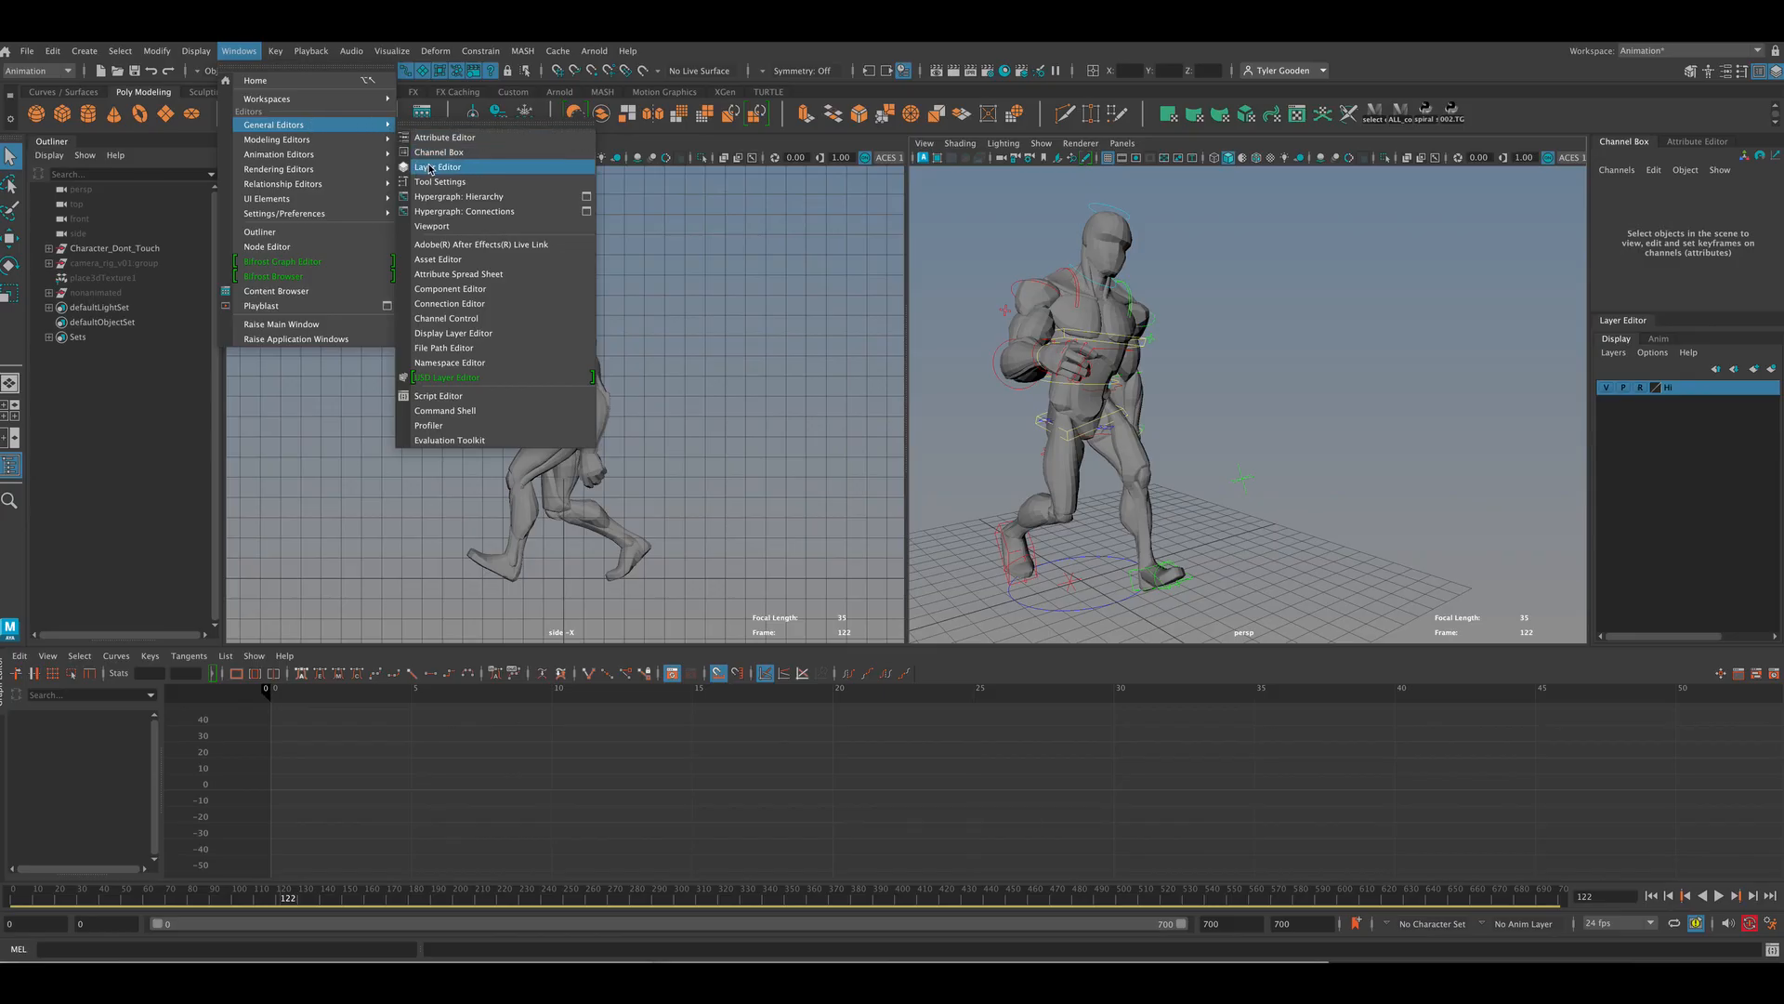
{"action": "left_click", "coordinate": [523, 174]}
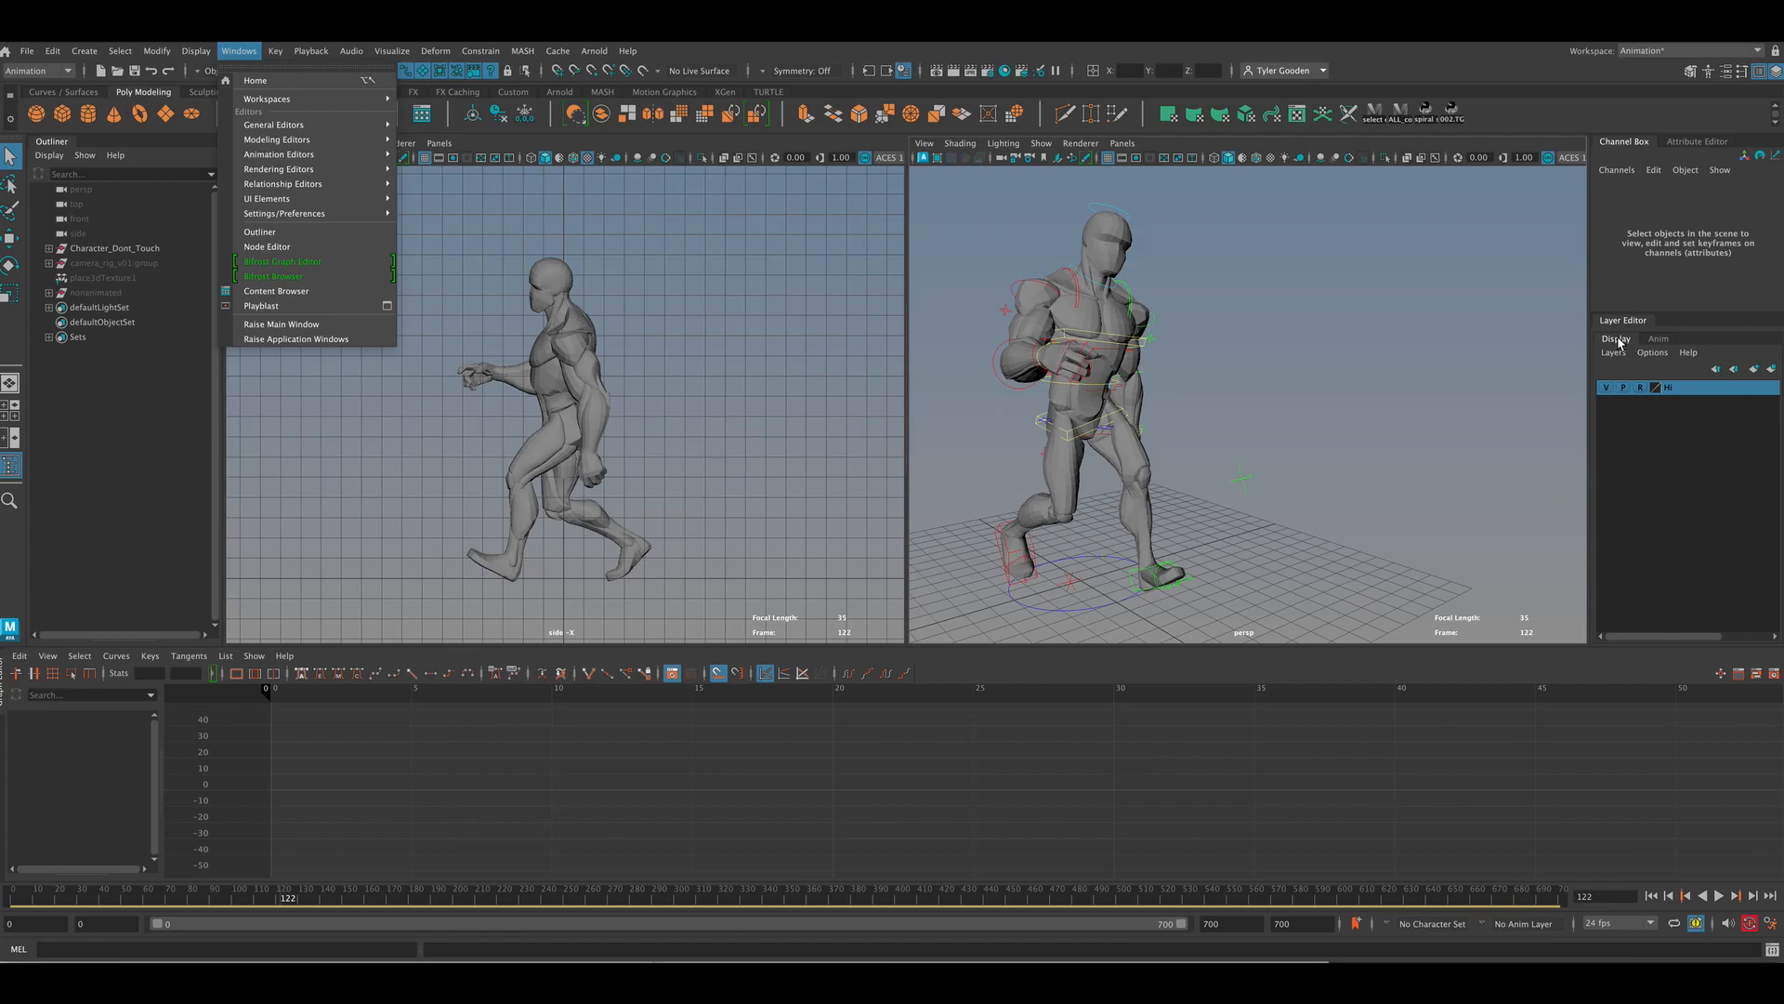
{"action": "left_click", "coordinate": [1618, 343]}
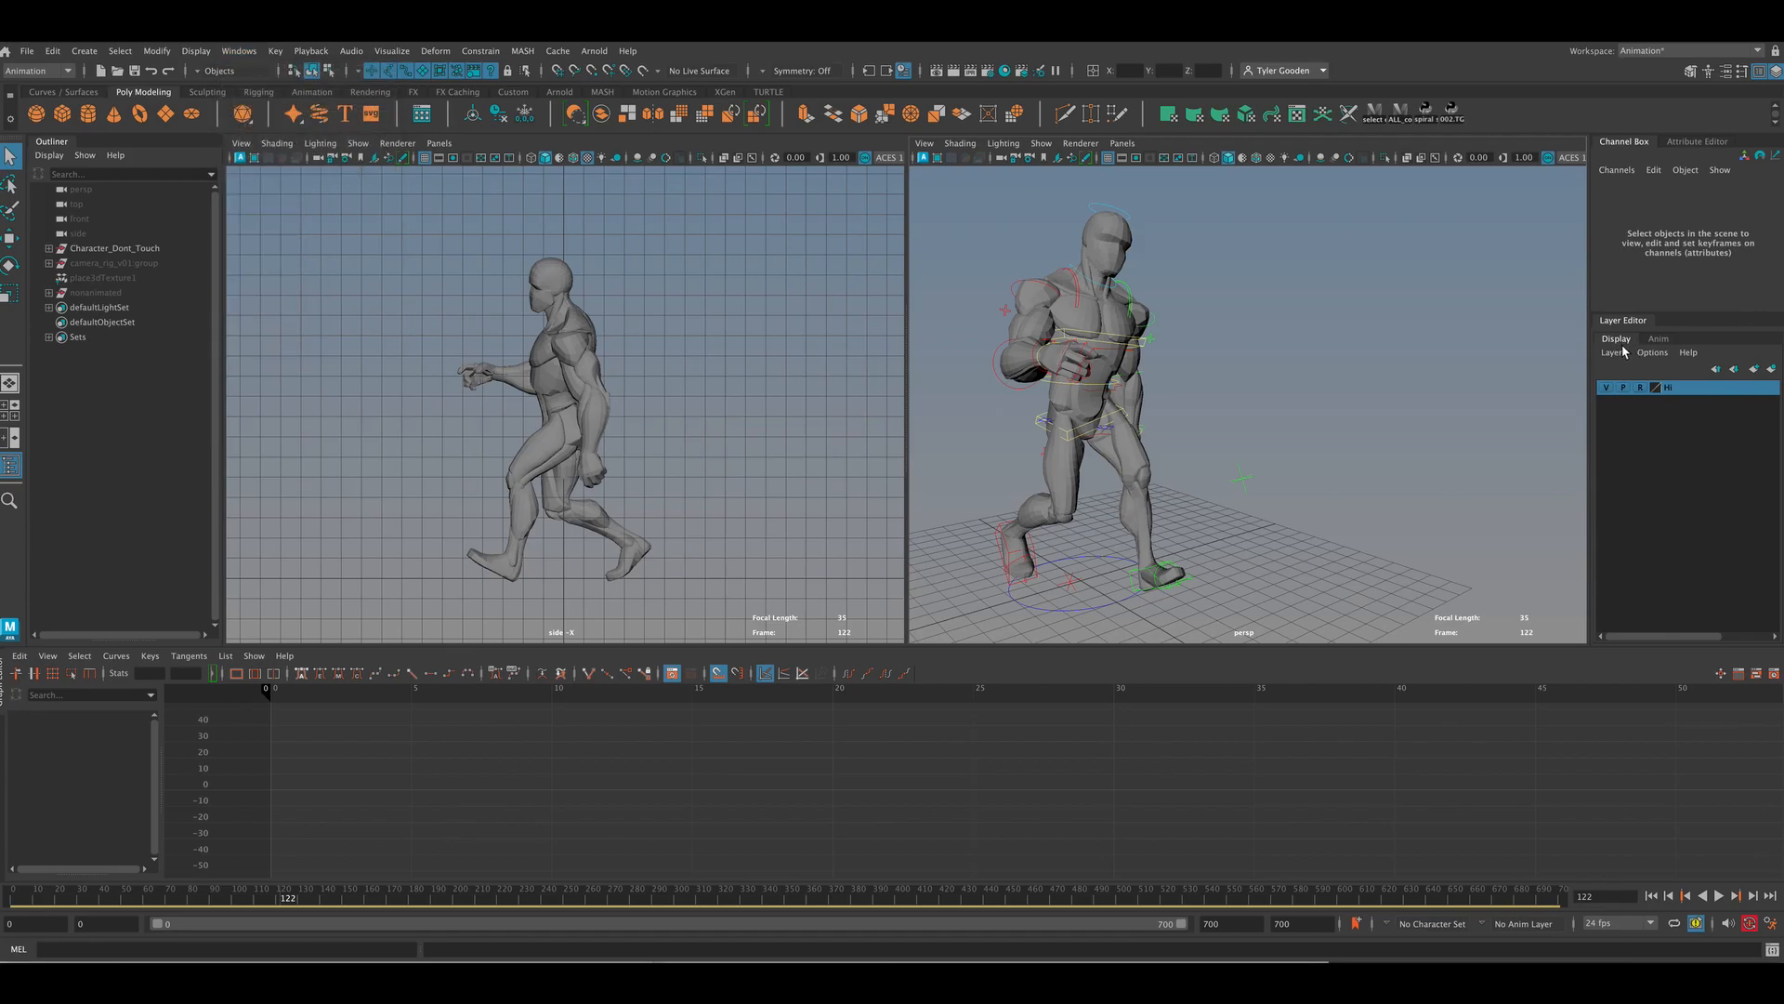
Step: Toggle the visibility of the Hi display layer off and back on
{"action": "left_click", "coordinate": [1607, 391]}
{"action": "left_click", "coordinate": [1607, 389]}
{"action": "mouse_move", "coordinate": [1394, 419]}
{"action": "left_mouse_down", "text": "alt"}
{"action": "mouse_move", "coordinate": [1357, 430]}
{"action": "mouse_move", "coordinate": [1391, 437]}
{"action": "mouse_move", "coordinate": [1385, 386]}
{"action": "left_mouse_up", "text": "alt"}
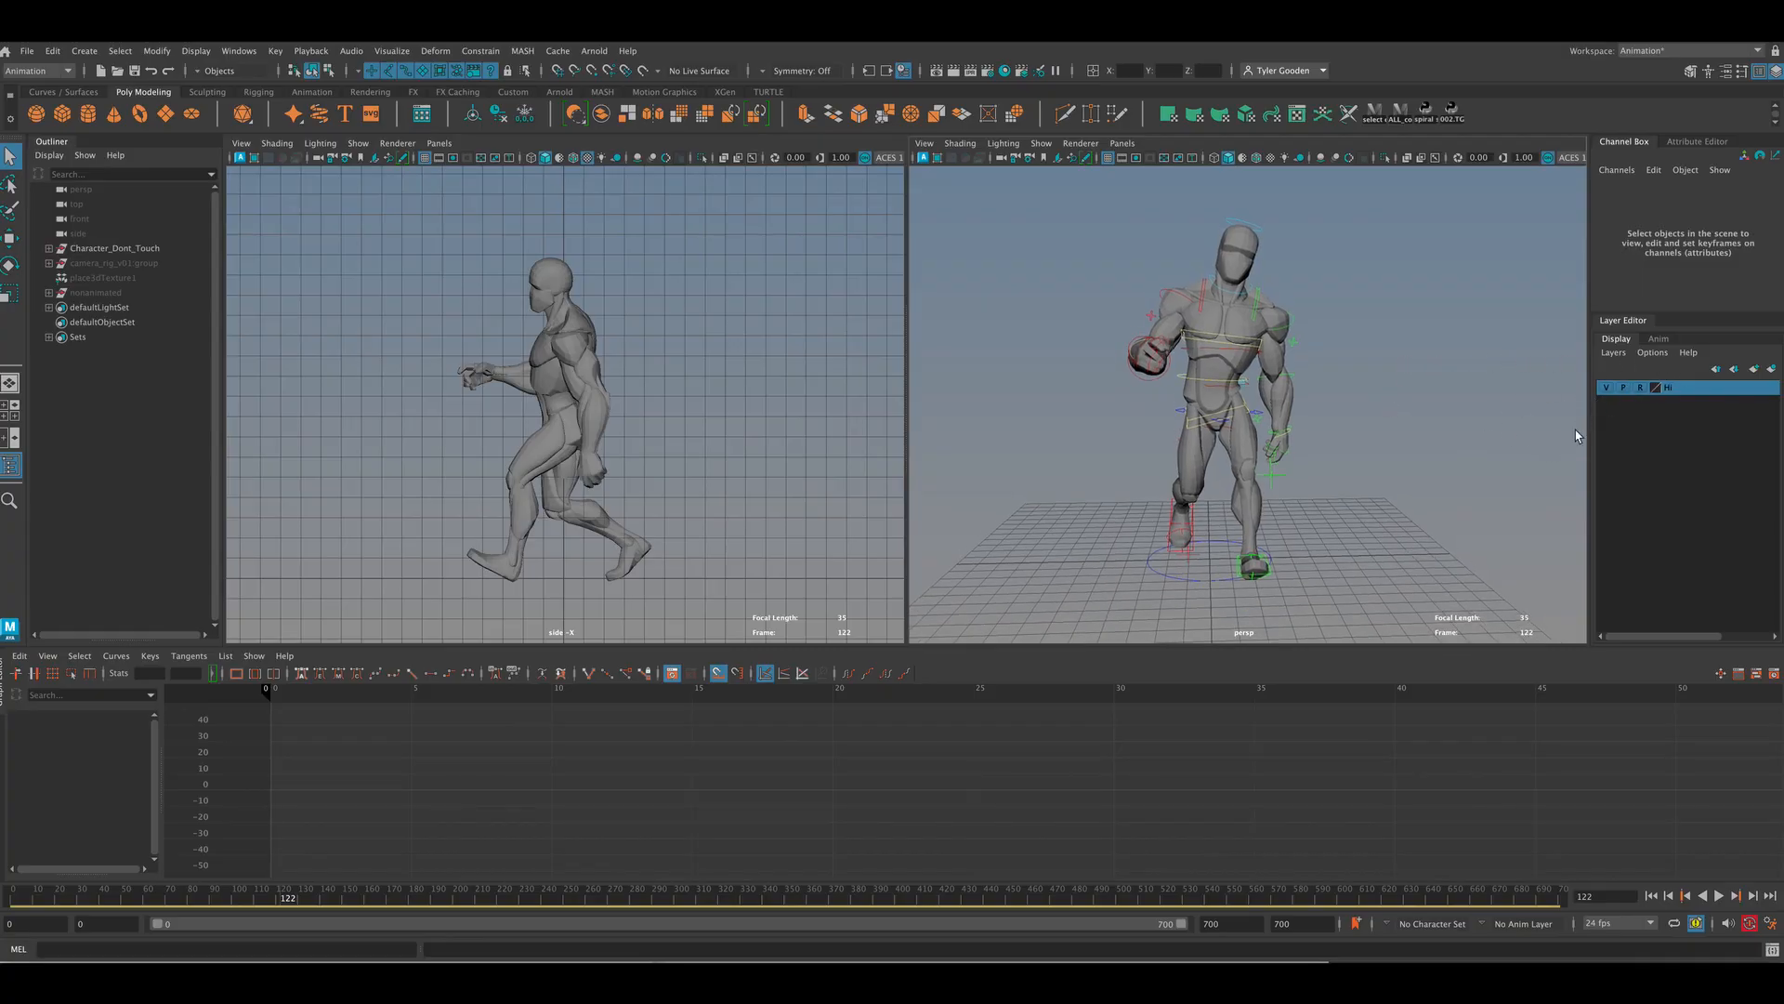
Step: Switch the Layer Editor to animation layers and create a new empty animation layer with the timeline at frame 0
{"action": "left_click", "coordinate": [1659, 341]}
{"action": "left_click_drag", "start_coordinate": [1276, 435], "coordinate": [1195, 187], "text": "alt"}
{"action": "left_click_drag", "start_coordinate": [1311, 338], "coordinate": [1390, 415], "text": "alt"}
{"action": "left_click_drag", "start_coordinate": [1036, 239], "coordinate": [1385, 495], "text": "ctrl+alt"}
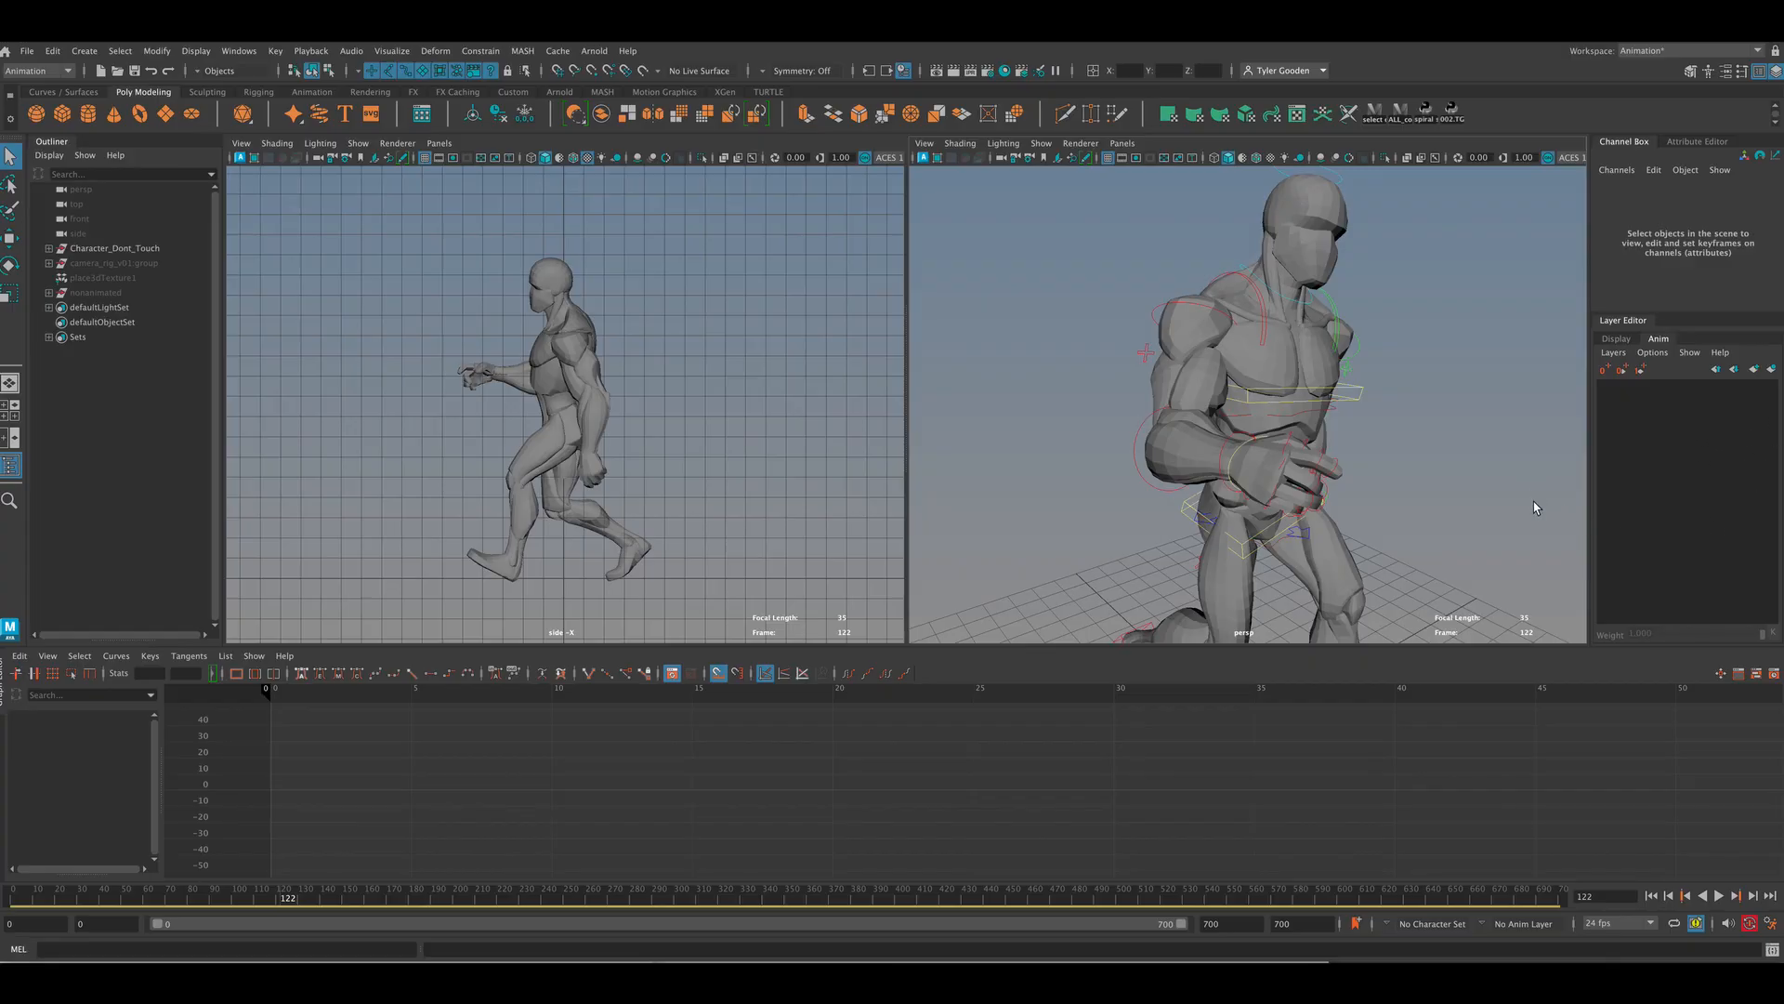
{"action": "left_click_drag", "start_coordinate": [1527, 510], "coordinate": [1513, 521], "text": "alt"}
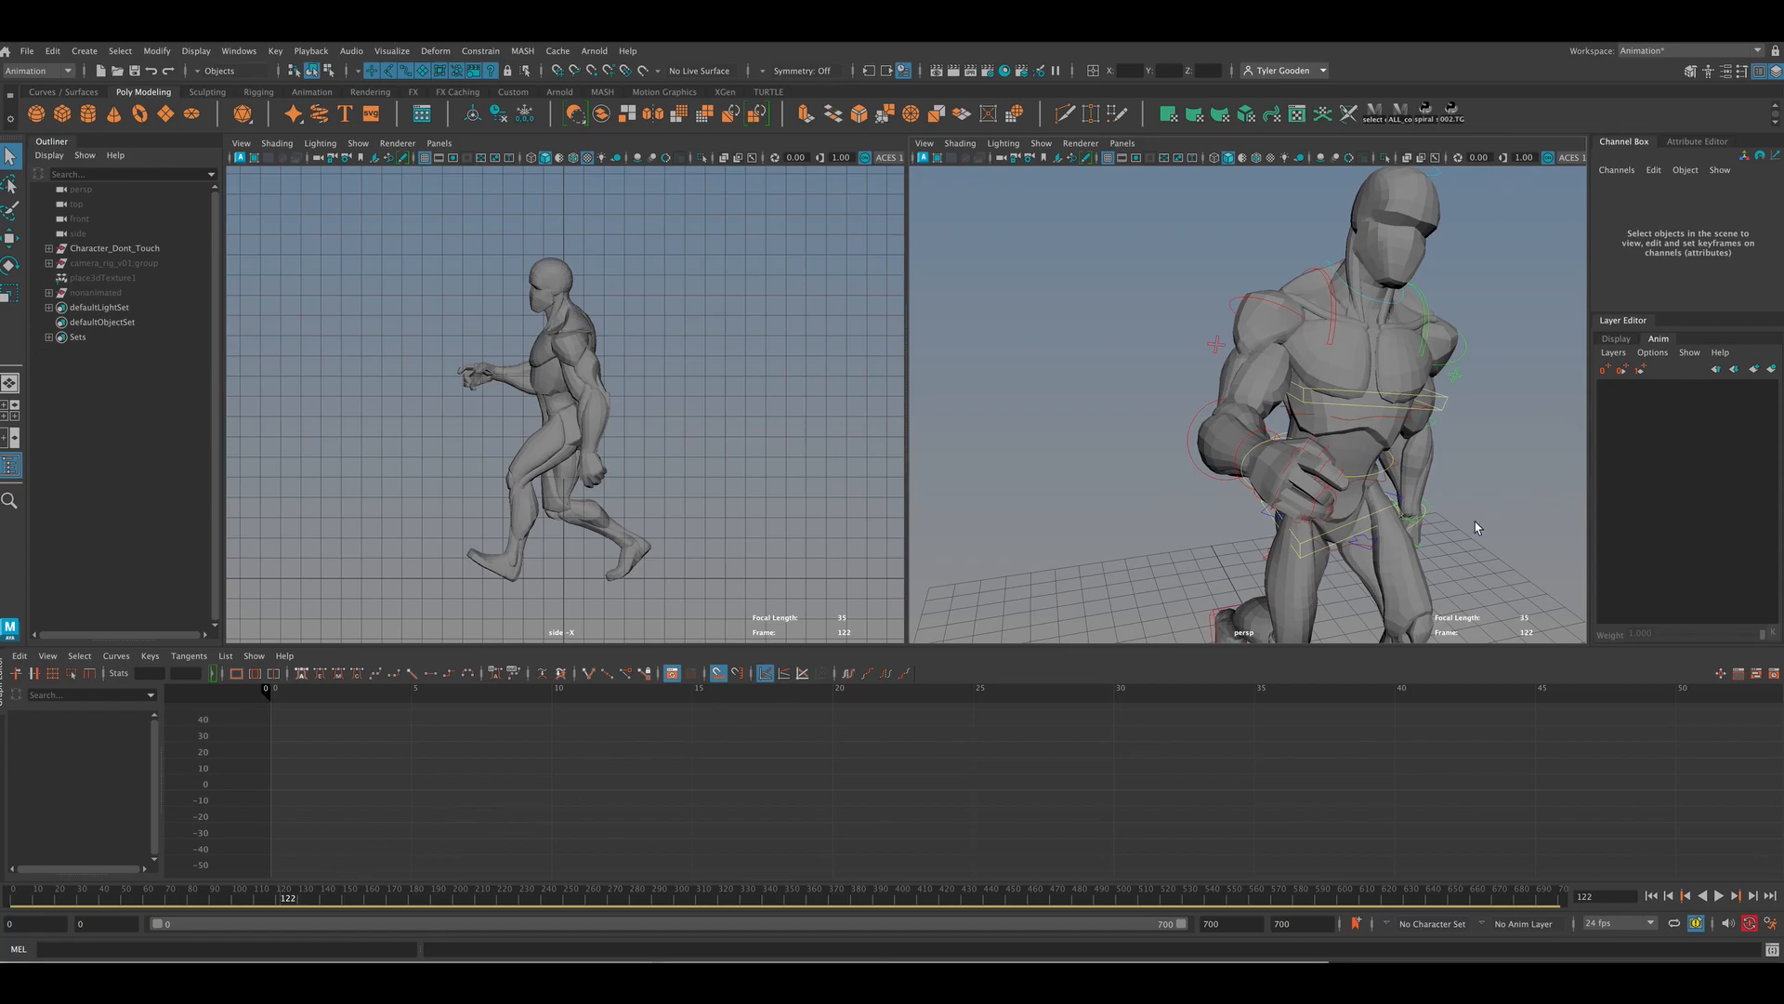
{"action": "right_click_drag", "start_coordinate": [1458, 481], "coordinate": [1221, 422], "text": "alt"}
{"action": "left_click_drag", "start_coordinate": [1397, 509], "coordinate": [1287, 453], "text": "alt"}
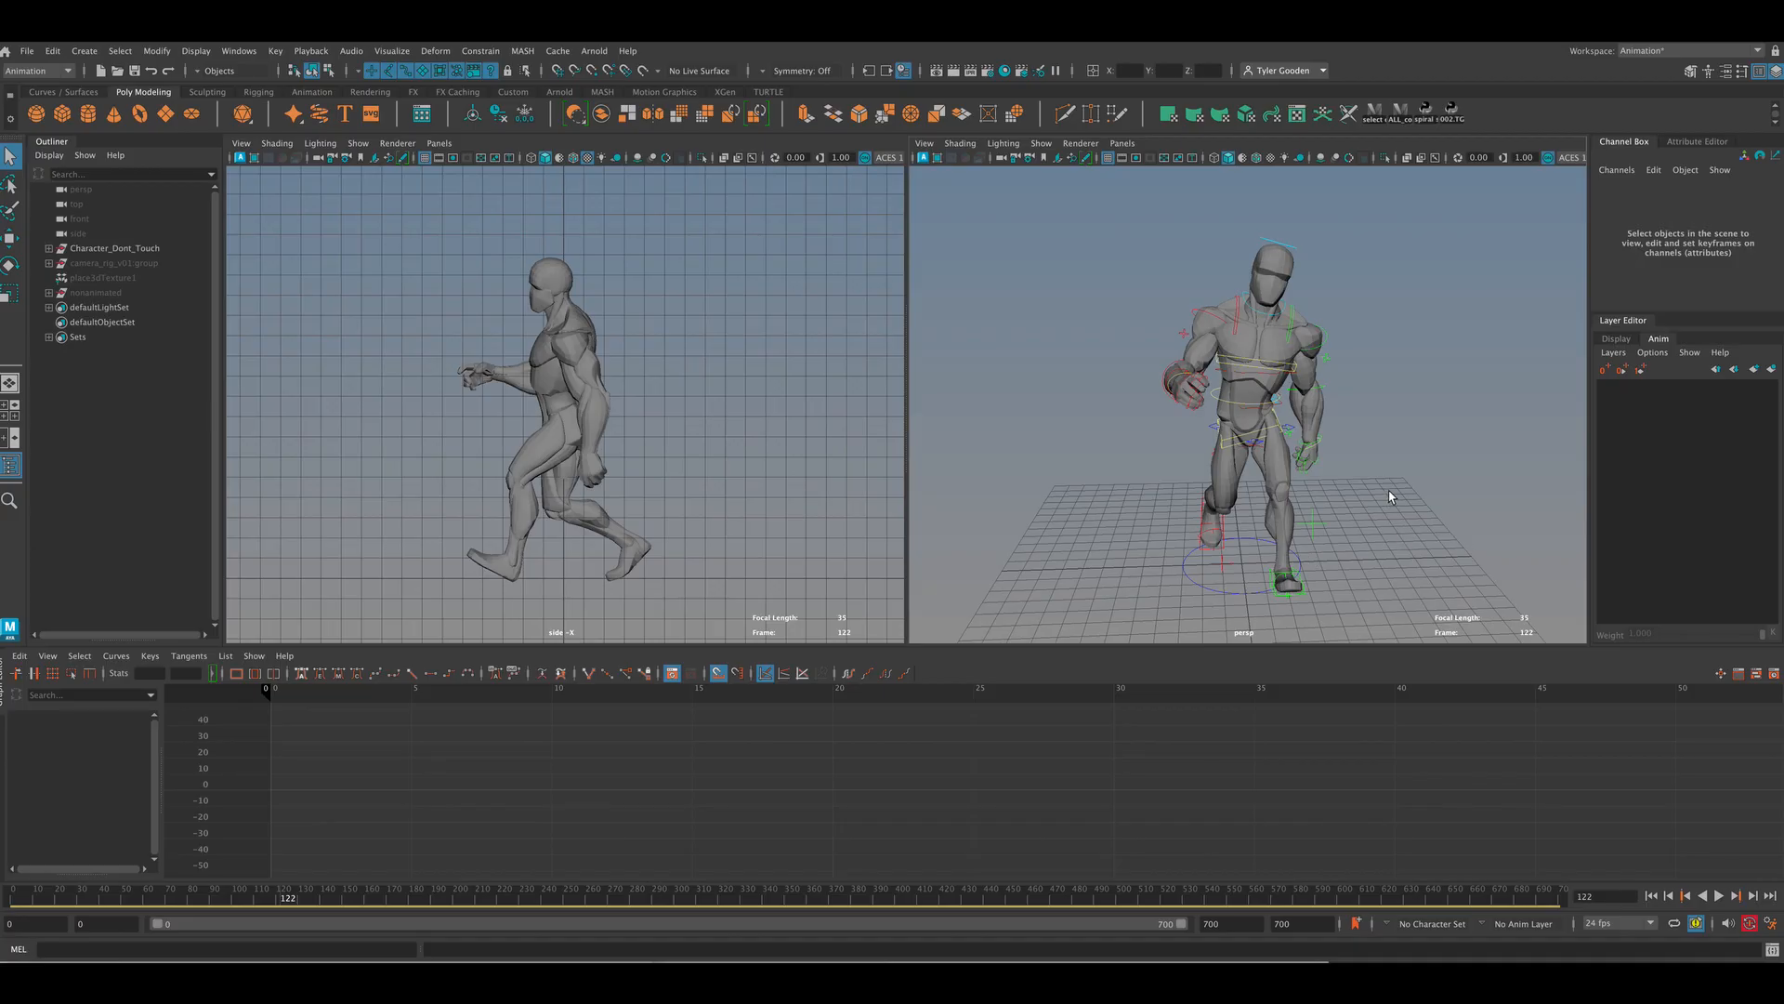
{"action": "key", "text": "alt+shift+v"}
{"action": "left_click_drag", "start_coordinate": [1362, 550], "coordinate": [1405, 505], "text": "alt"}
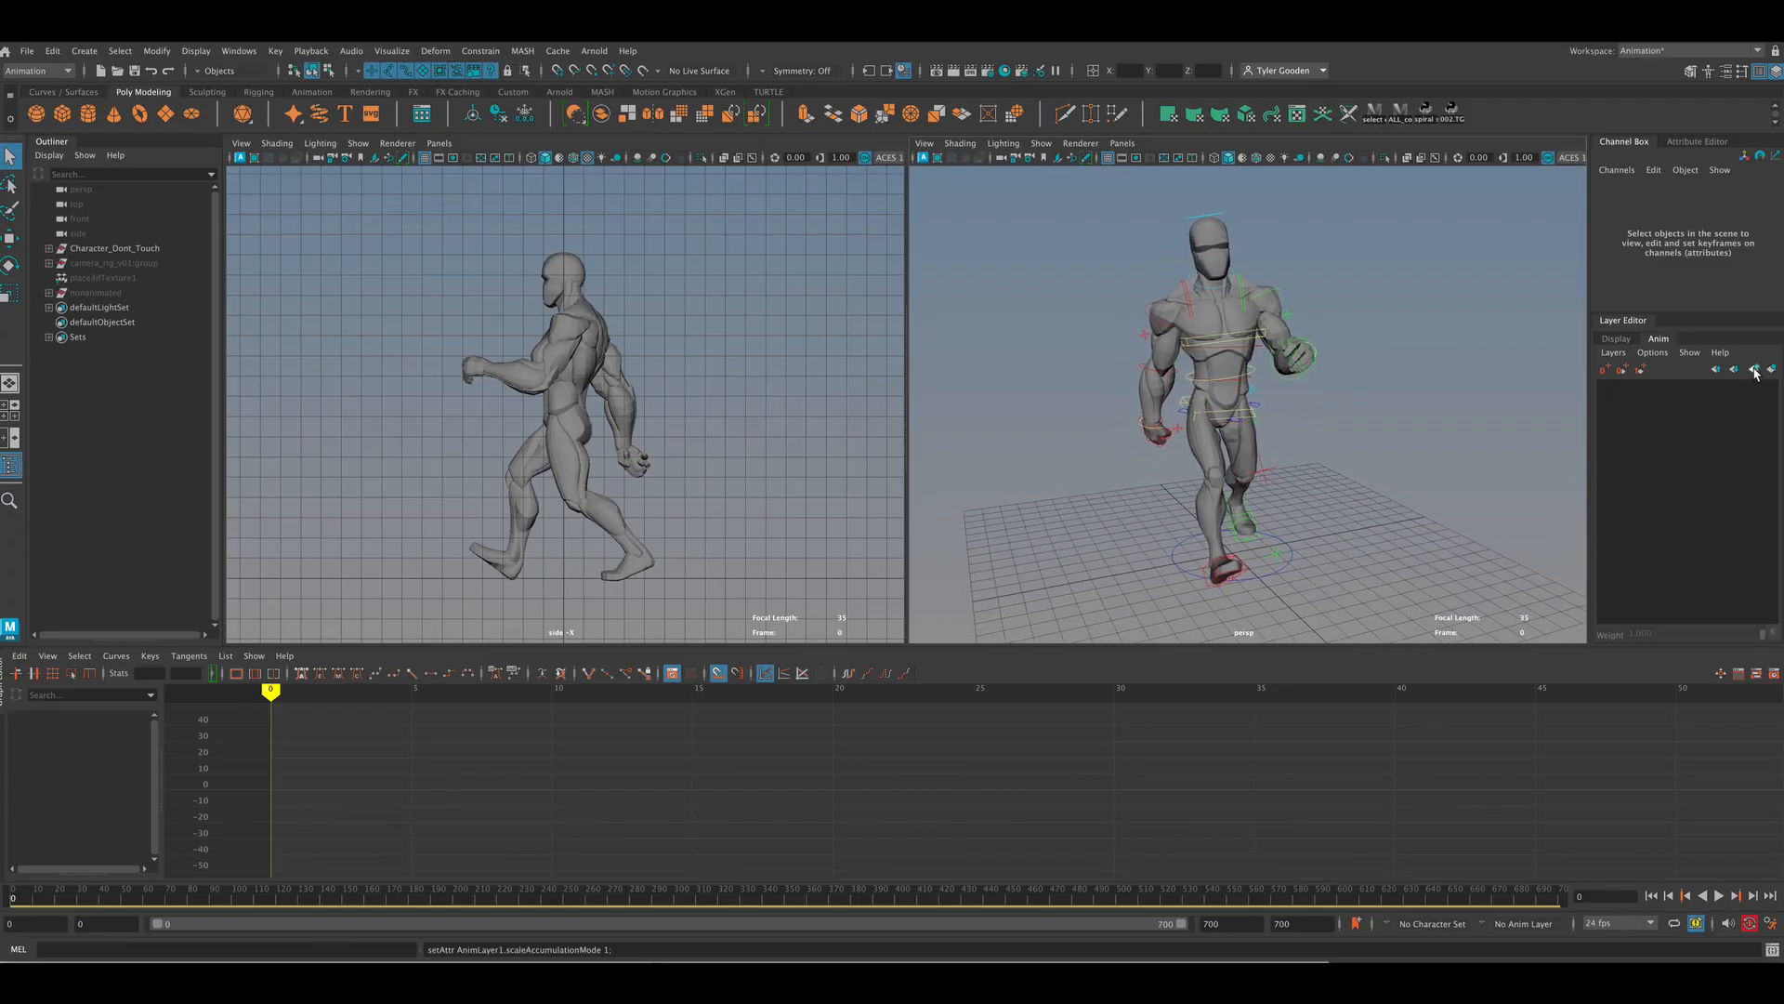
{"action": "left_click", "coordinate": [1755, 370]}
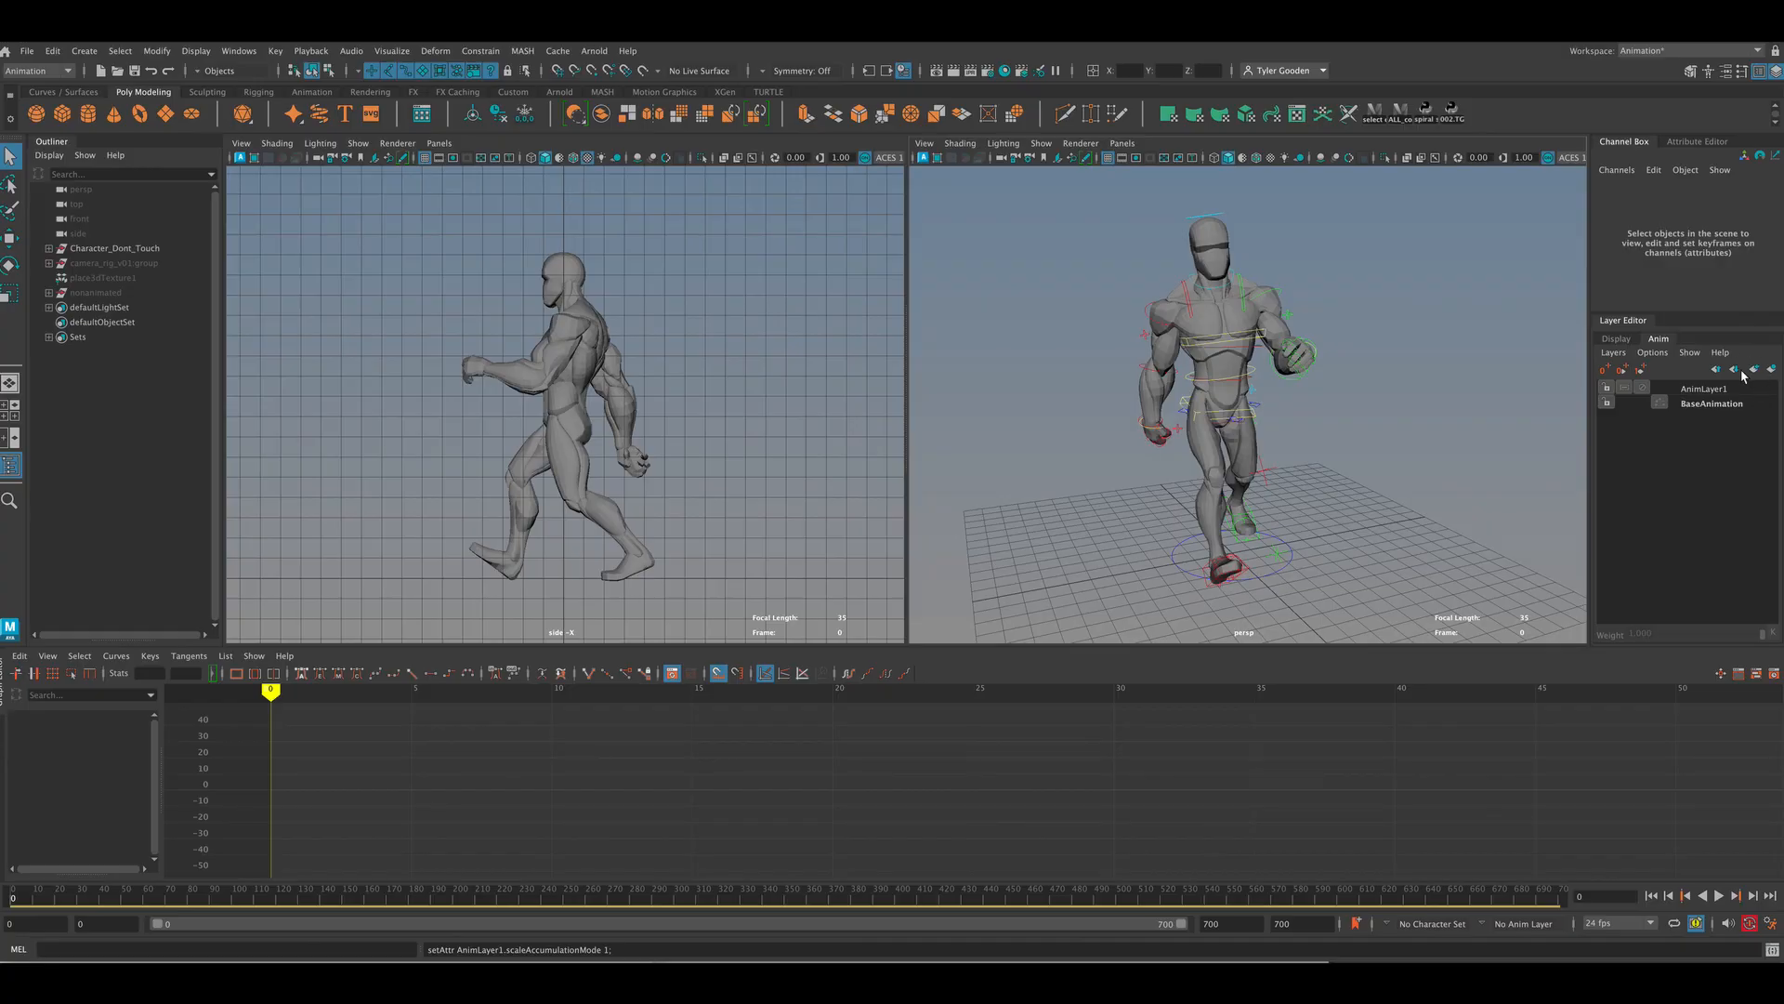
Step: Select the BaseAnimation layer and all of the character's rig controls to examine the keys it holds
{"action": "left_click", "coordinate": [1706, 406]}
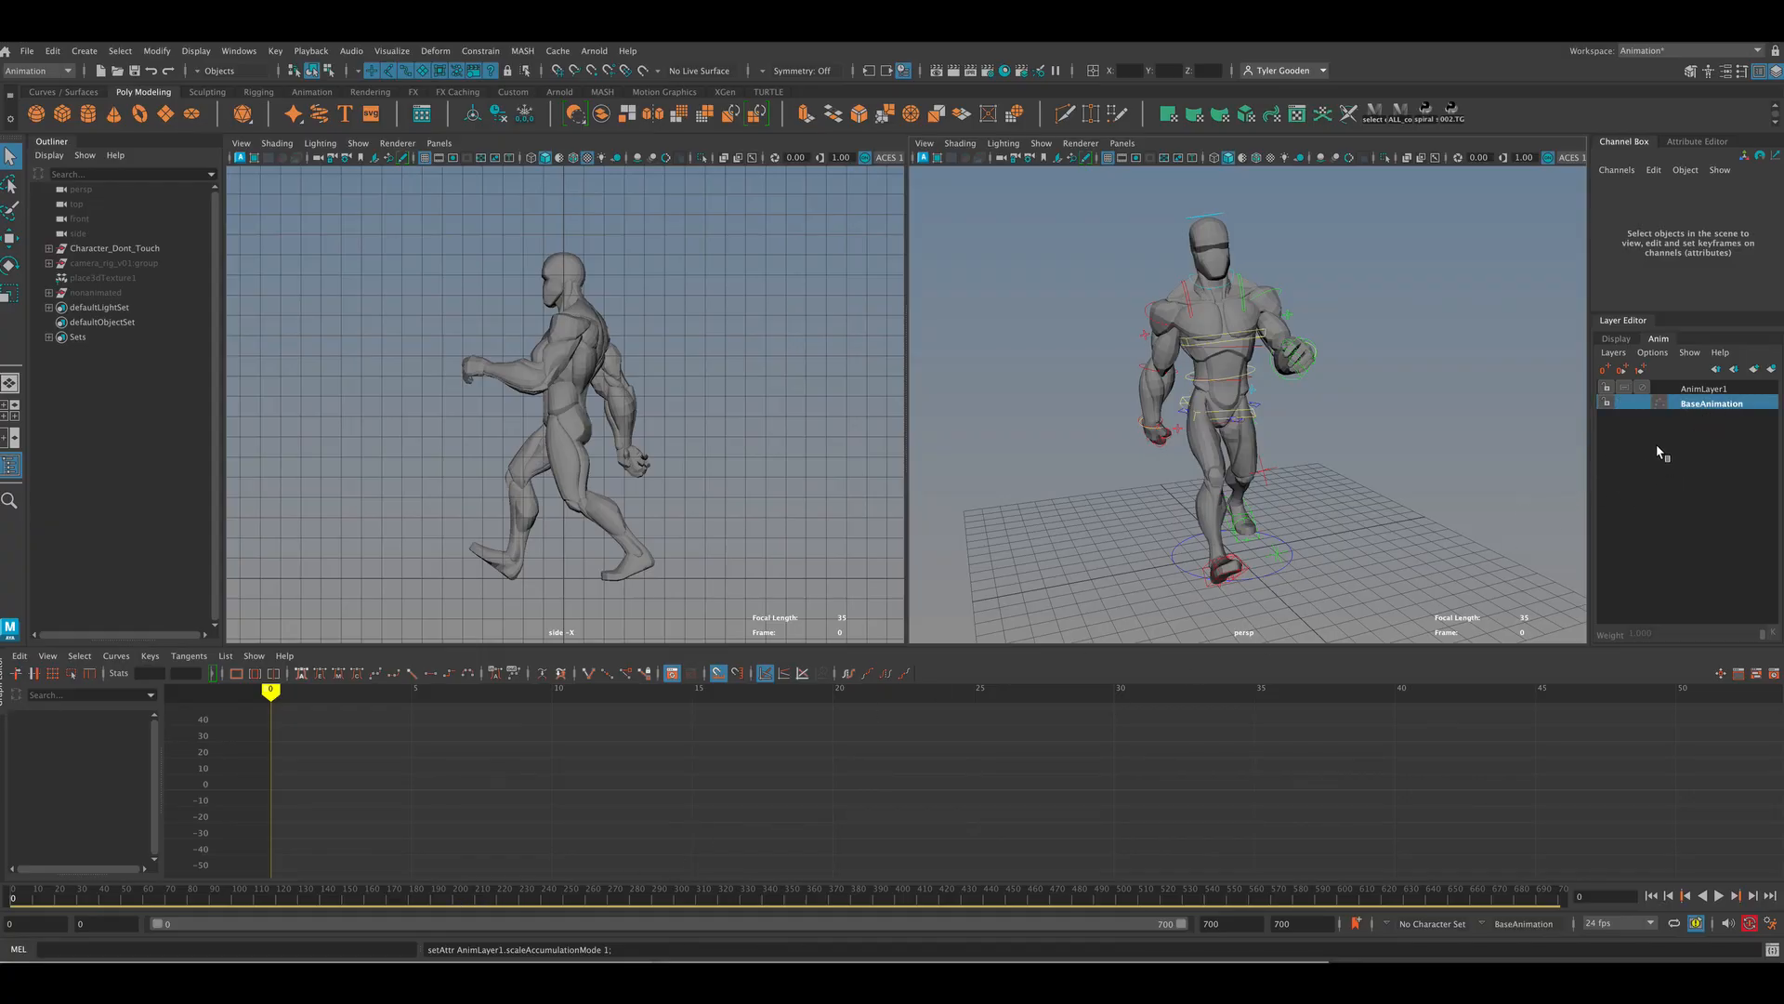
{"action": "left_click_drag", "start_coordinate": [1101, 181], "coordinate": [1381, 600]}
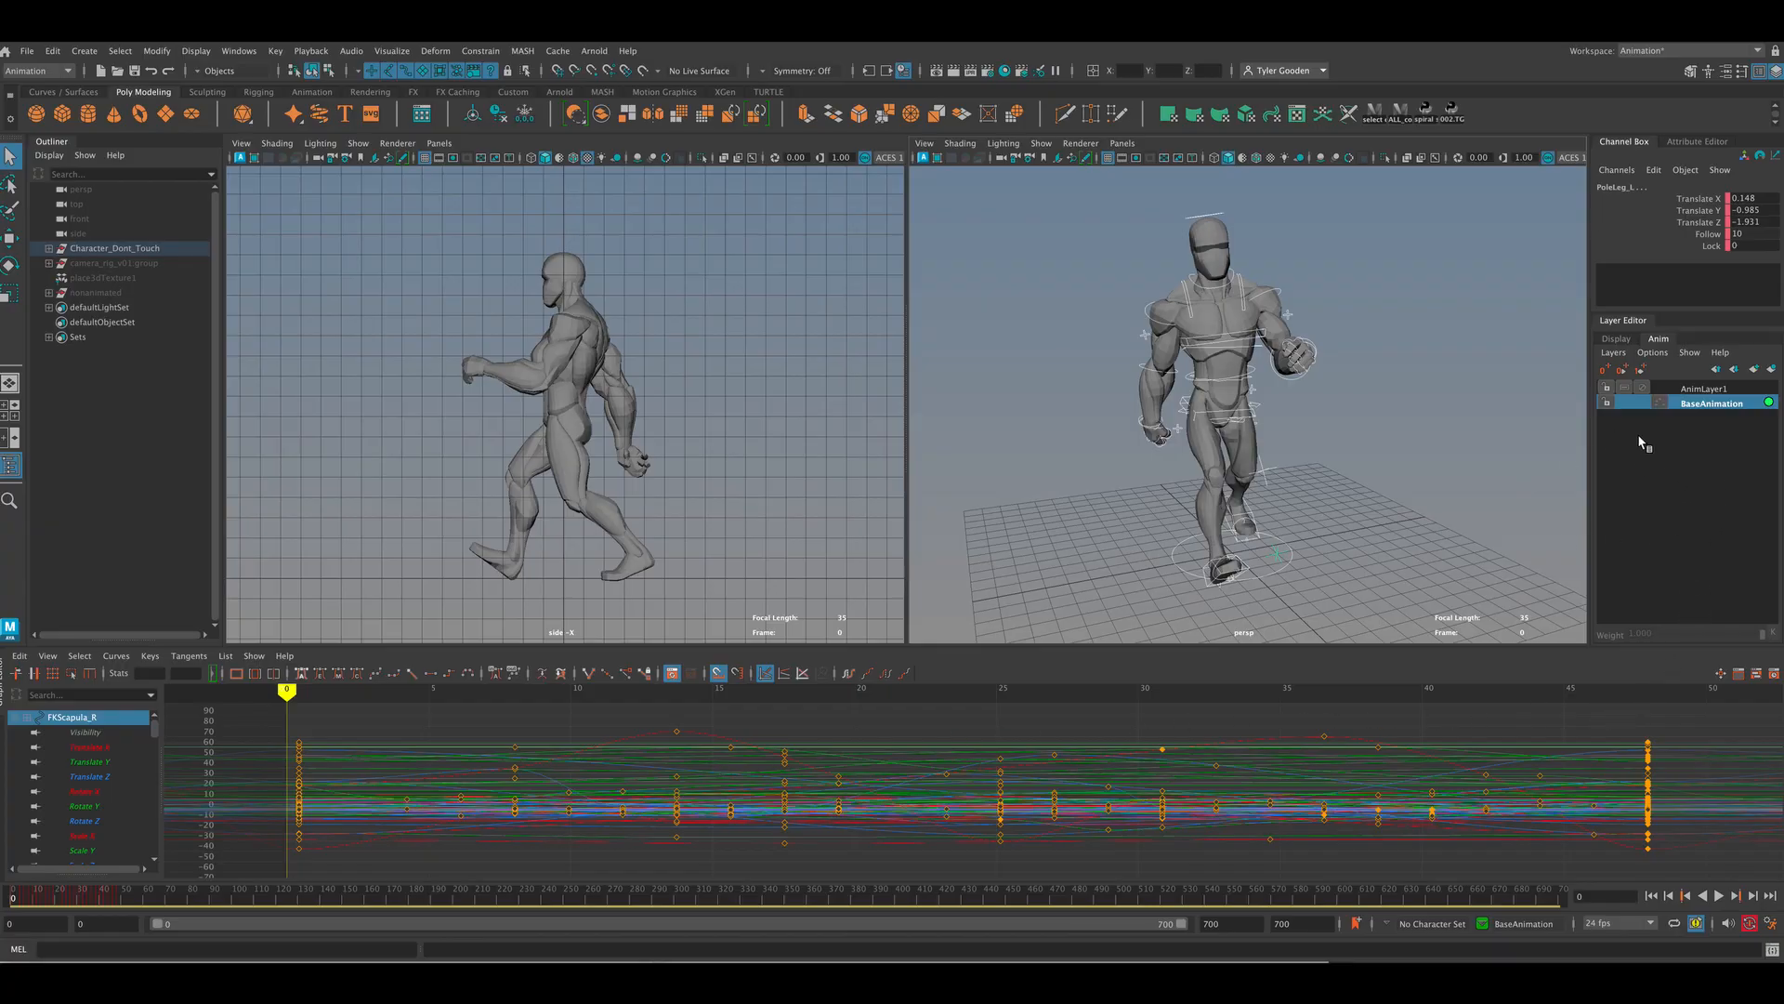
{"action": "left_click_drag", "start_coordinate": [1445, 530], "coordinate": [1704, 437], "text": "alt"}
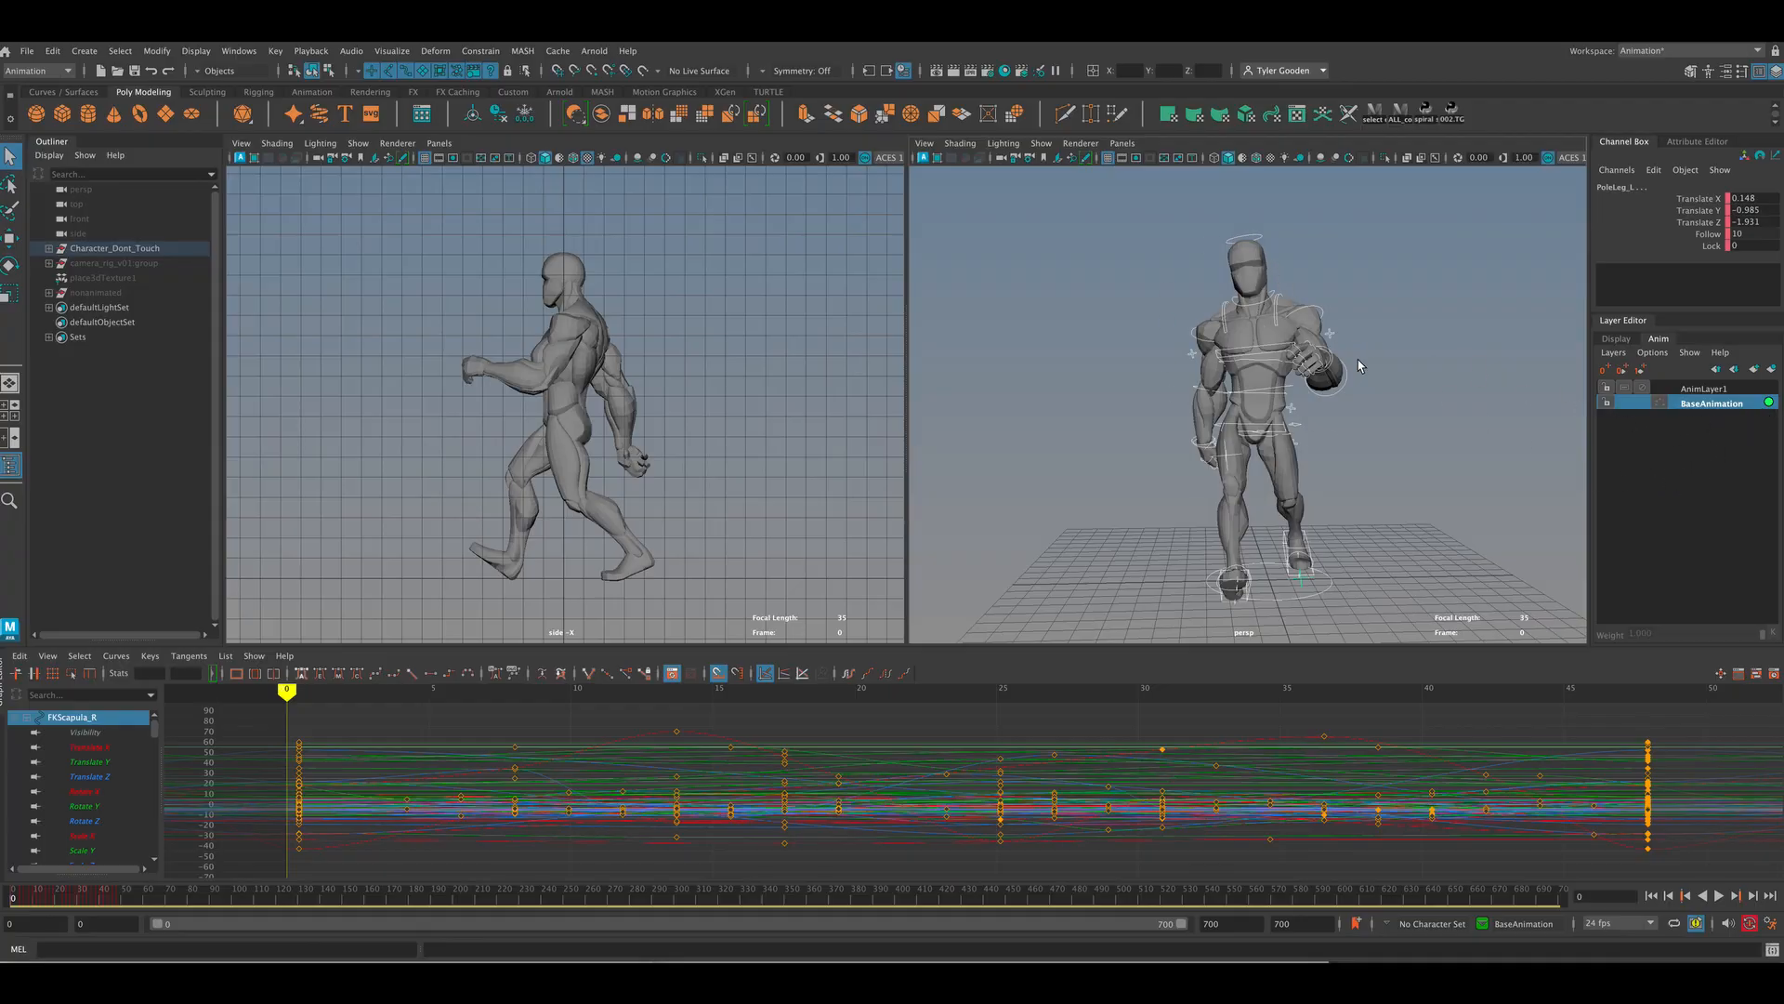
Step: Lock the BaseAnimation layer and check the animation curves of the right shoulder and spine controls for editability
{"action": "left_click", "coordinate": [1607, 402]}
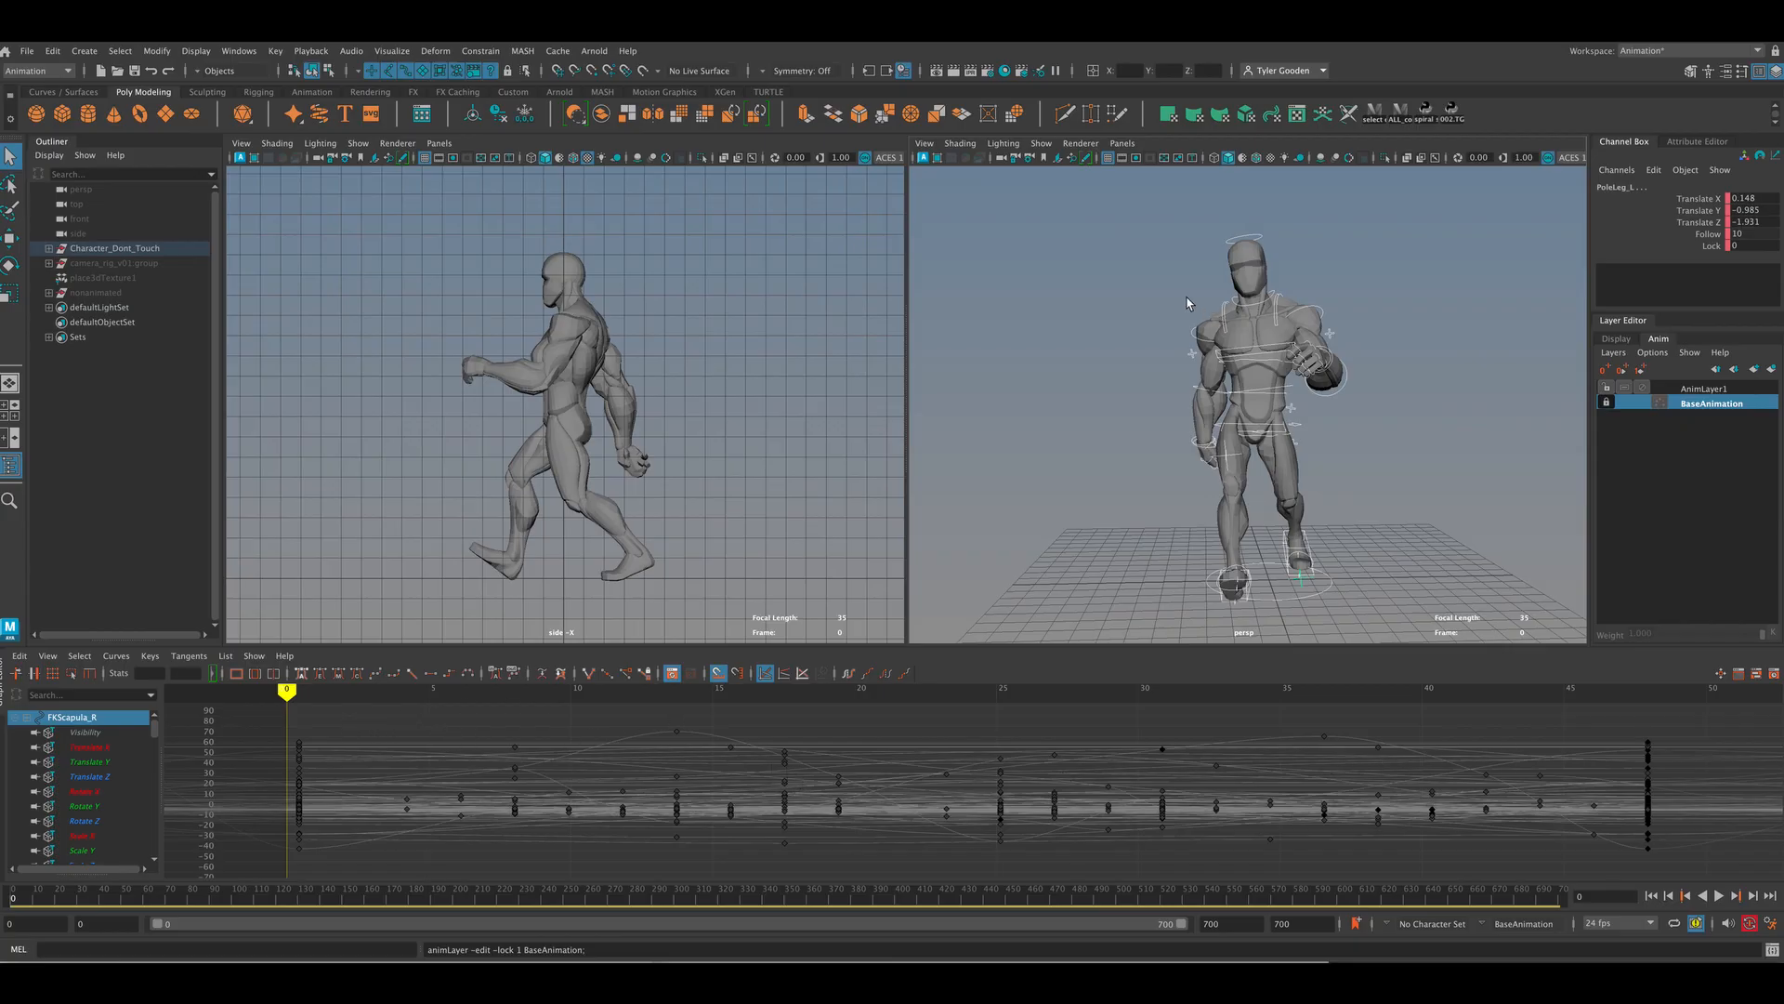
{"action": "left_click", "coordinate": [1174, 342]}
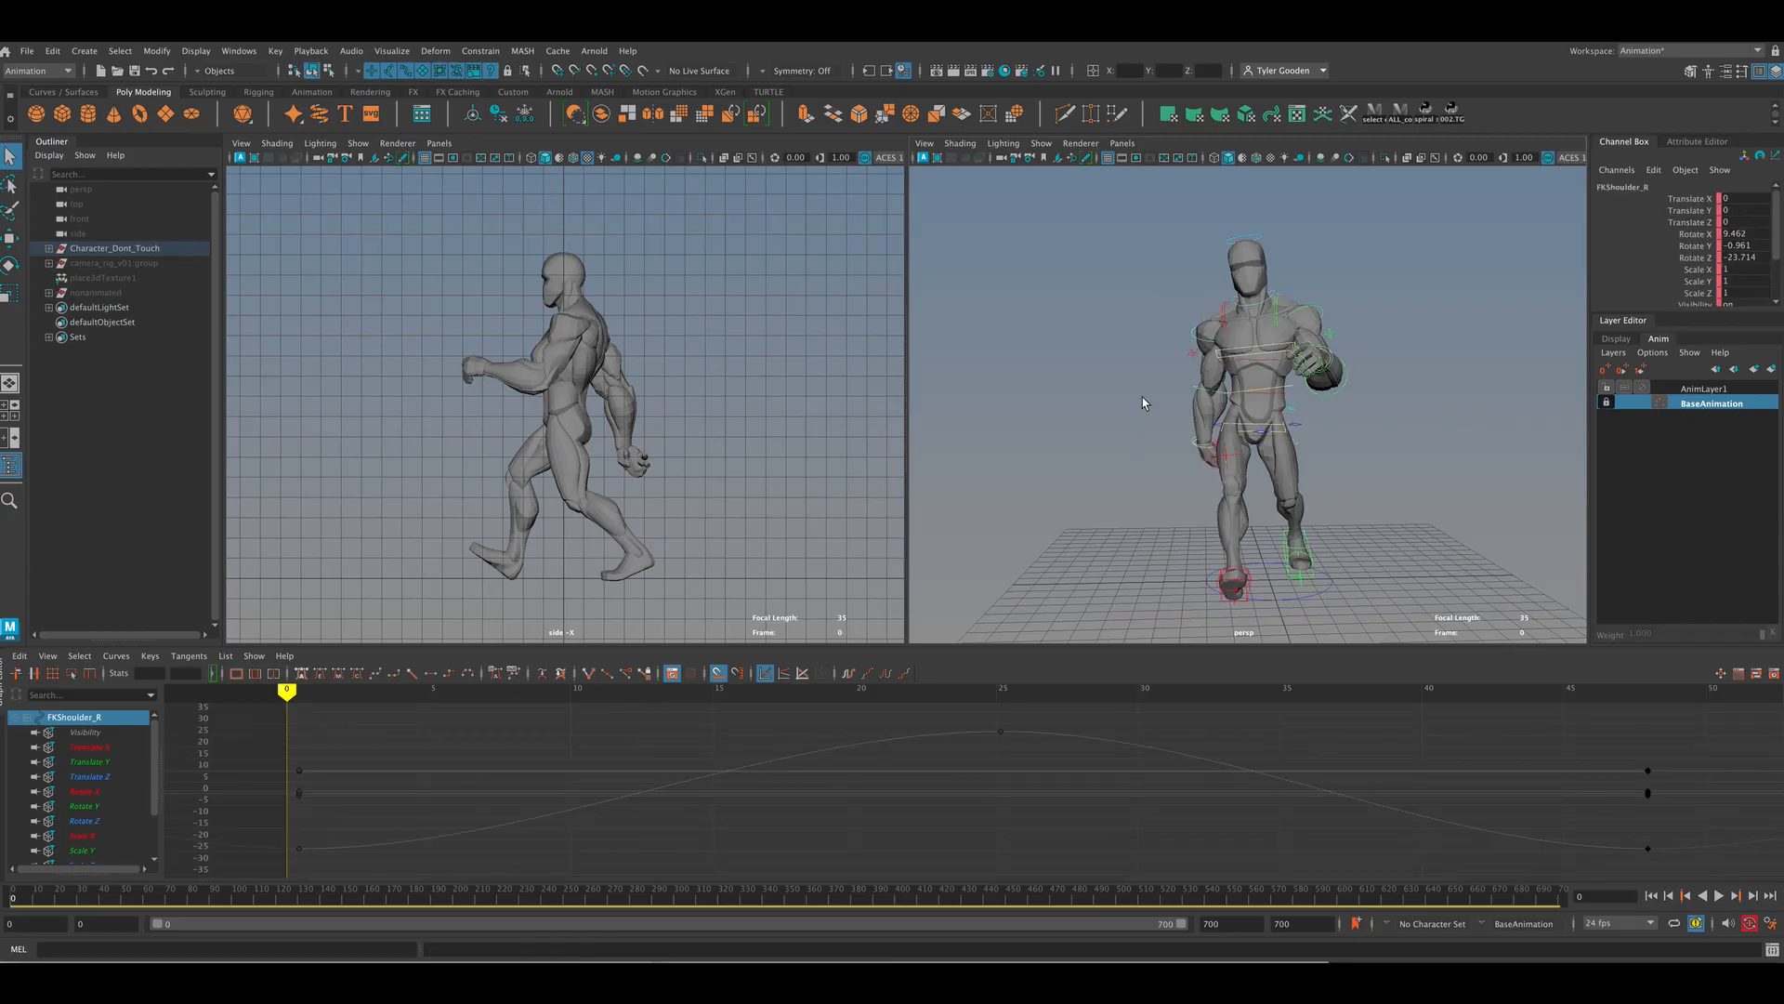
{"action": "left_click", "coordinate": [1296, 392]}
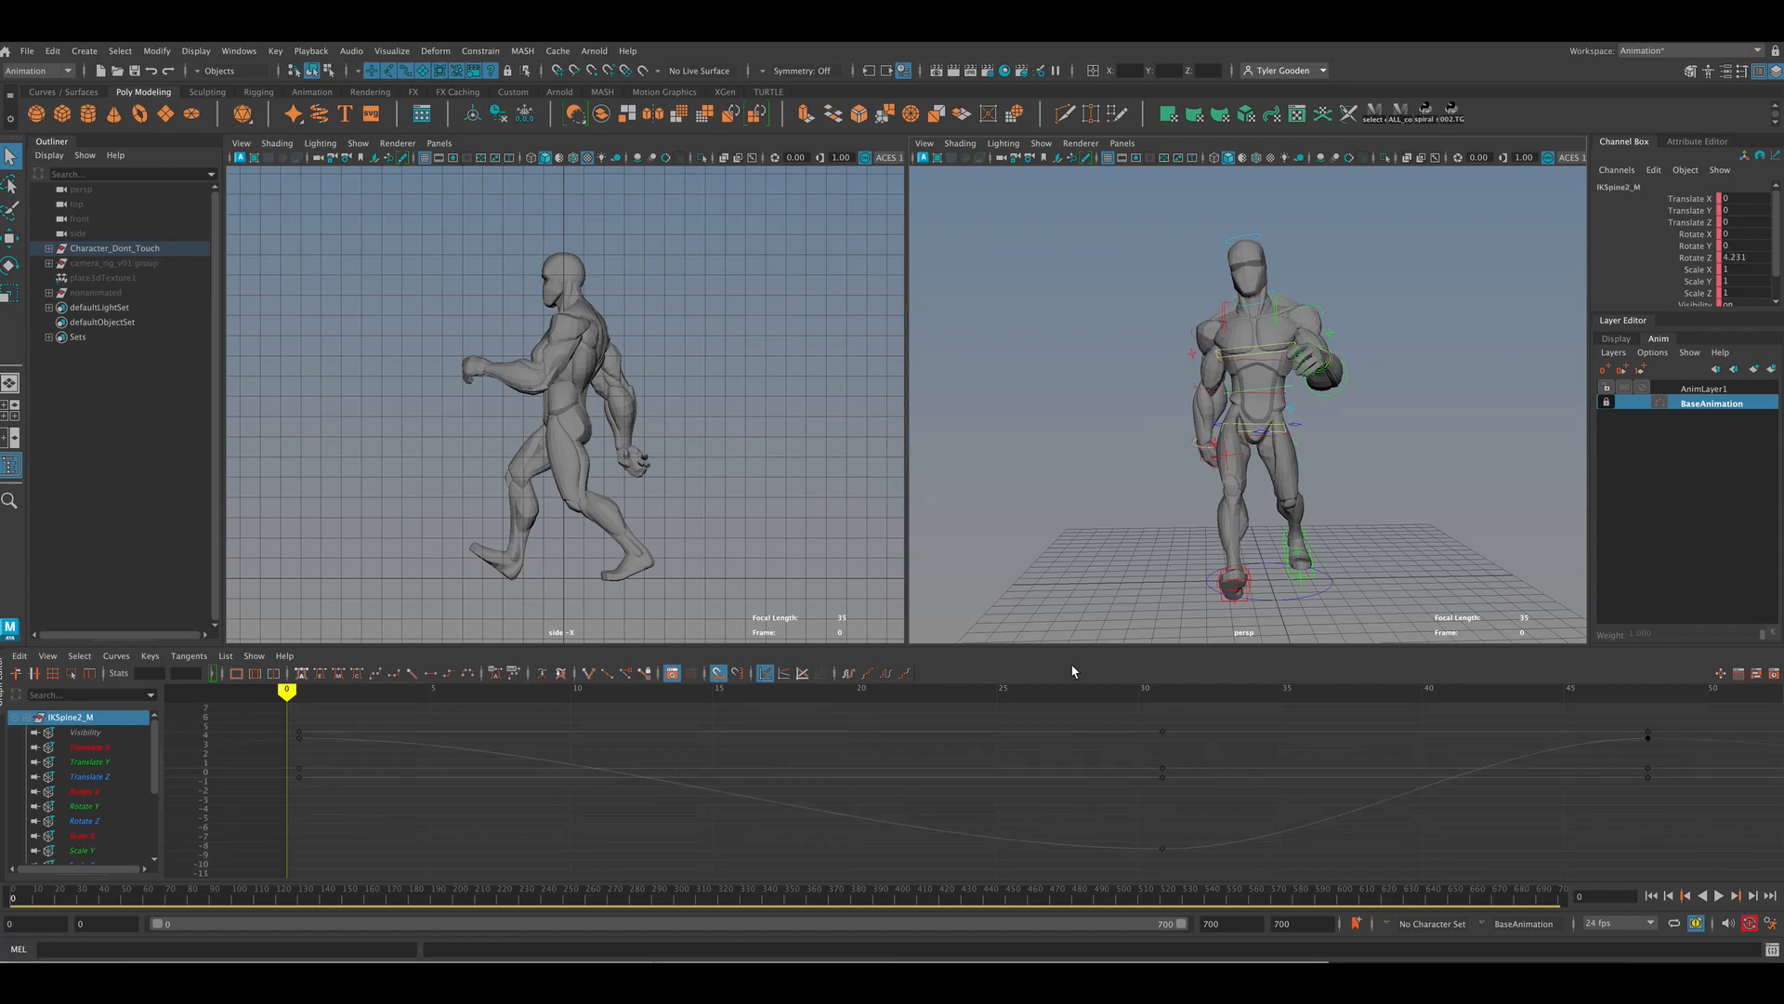
{"action": "left_click_drag", "start_coordinate": [267, 715], "coordinate": [332, 775]}
{"action": "mouse_move", "coordinate": [298, 699]}
{"action": "left_mouse_down"}
{"action": "mouse_move", "coordinate": [342, 720]}
{"action": "mouse_move", "coordinate": [316, 716]}
{"action": "left_mouse_up"}
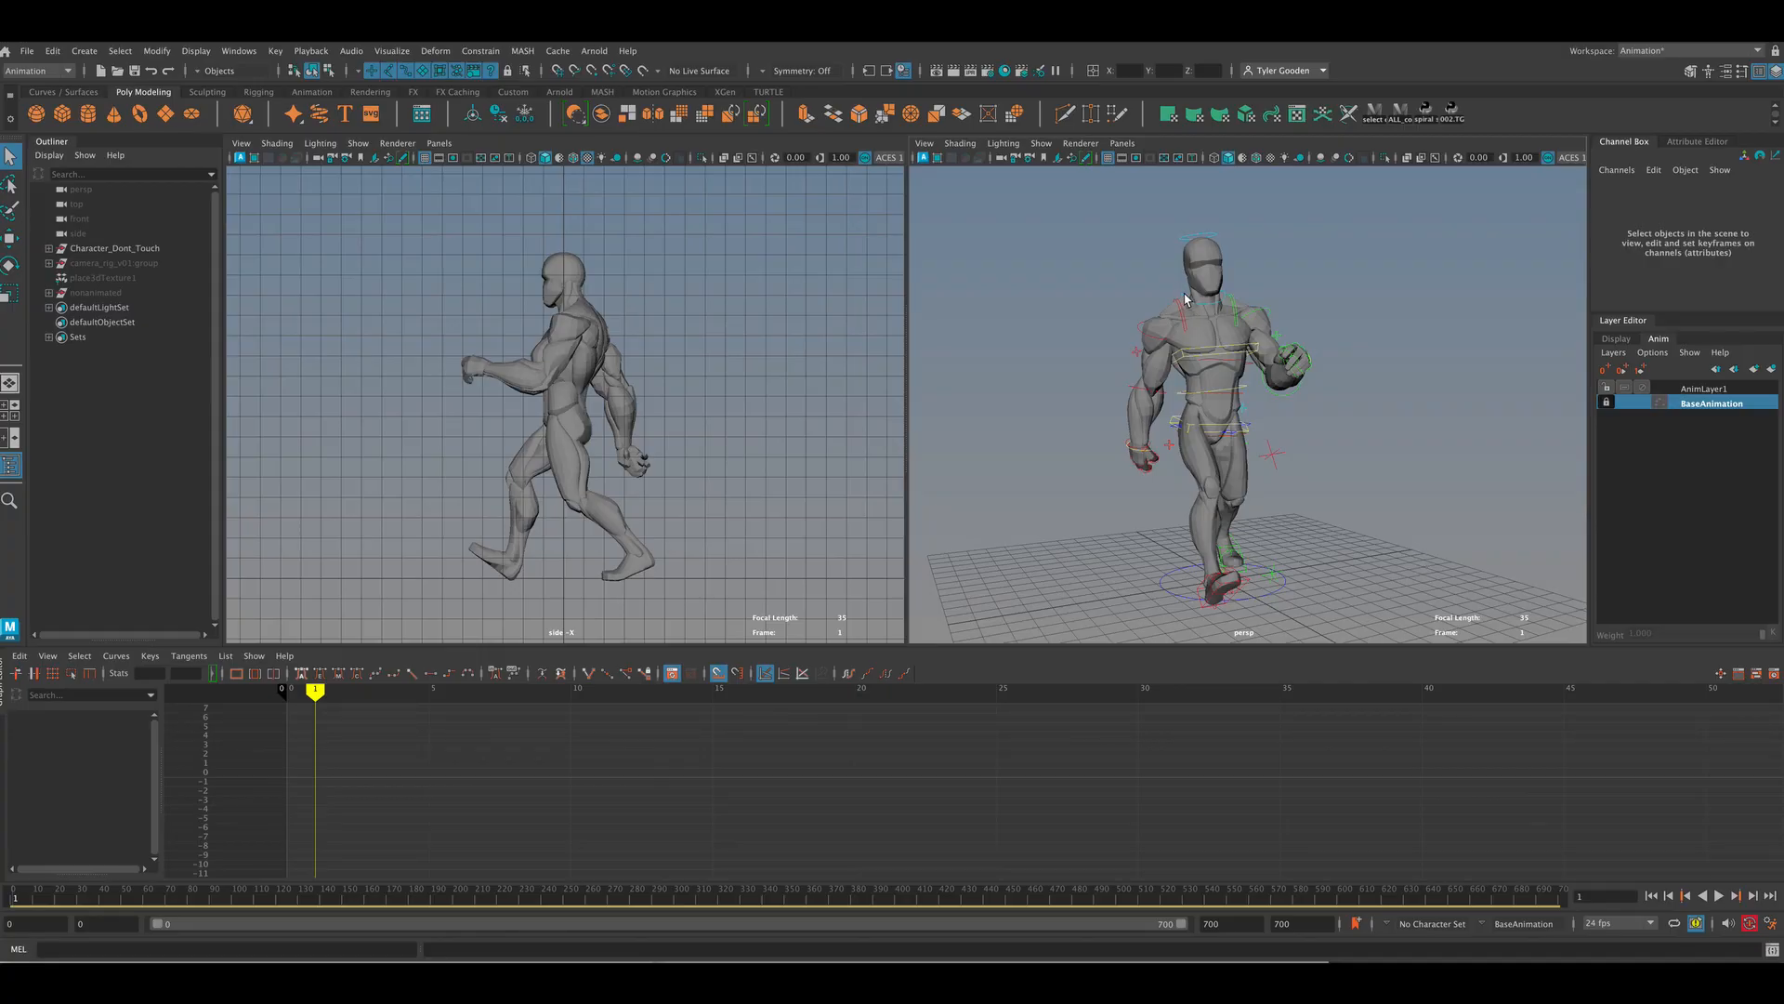
Step: Select the head and neck controls and add them to AnimLayer1
{"action": "left_click_drag", "start_coordinate": [1156, 210], "coordinate": [1236, 307]}
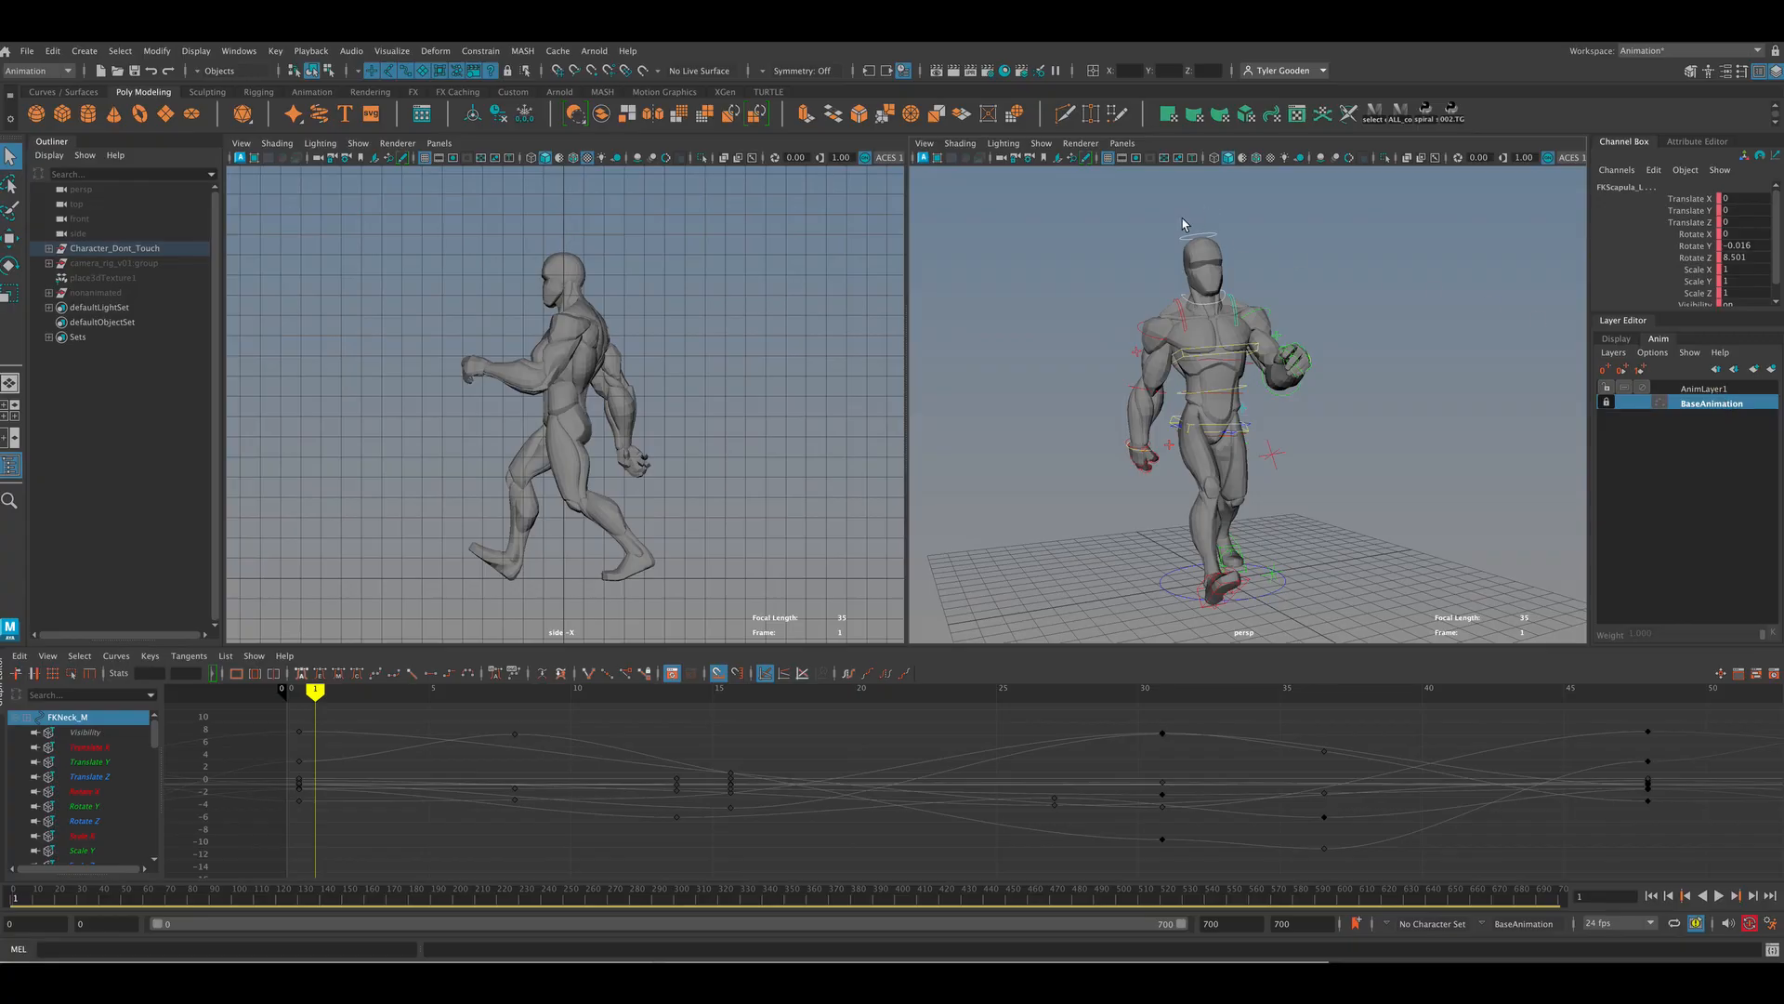
{"action": "left_click", "coordinate": [1706, 390]}
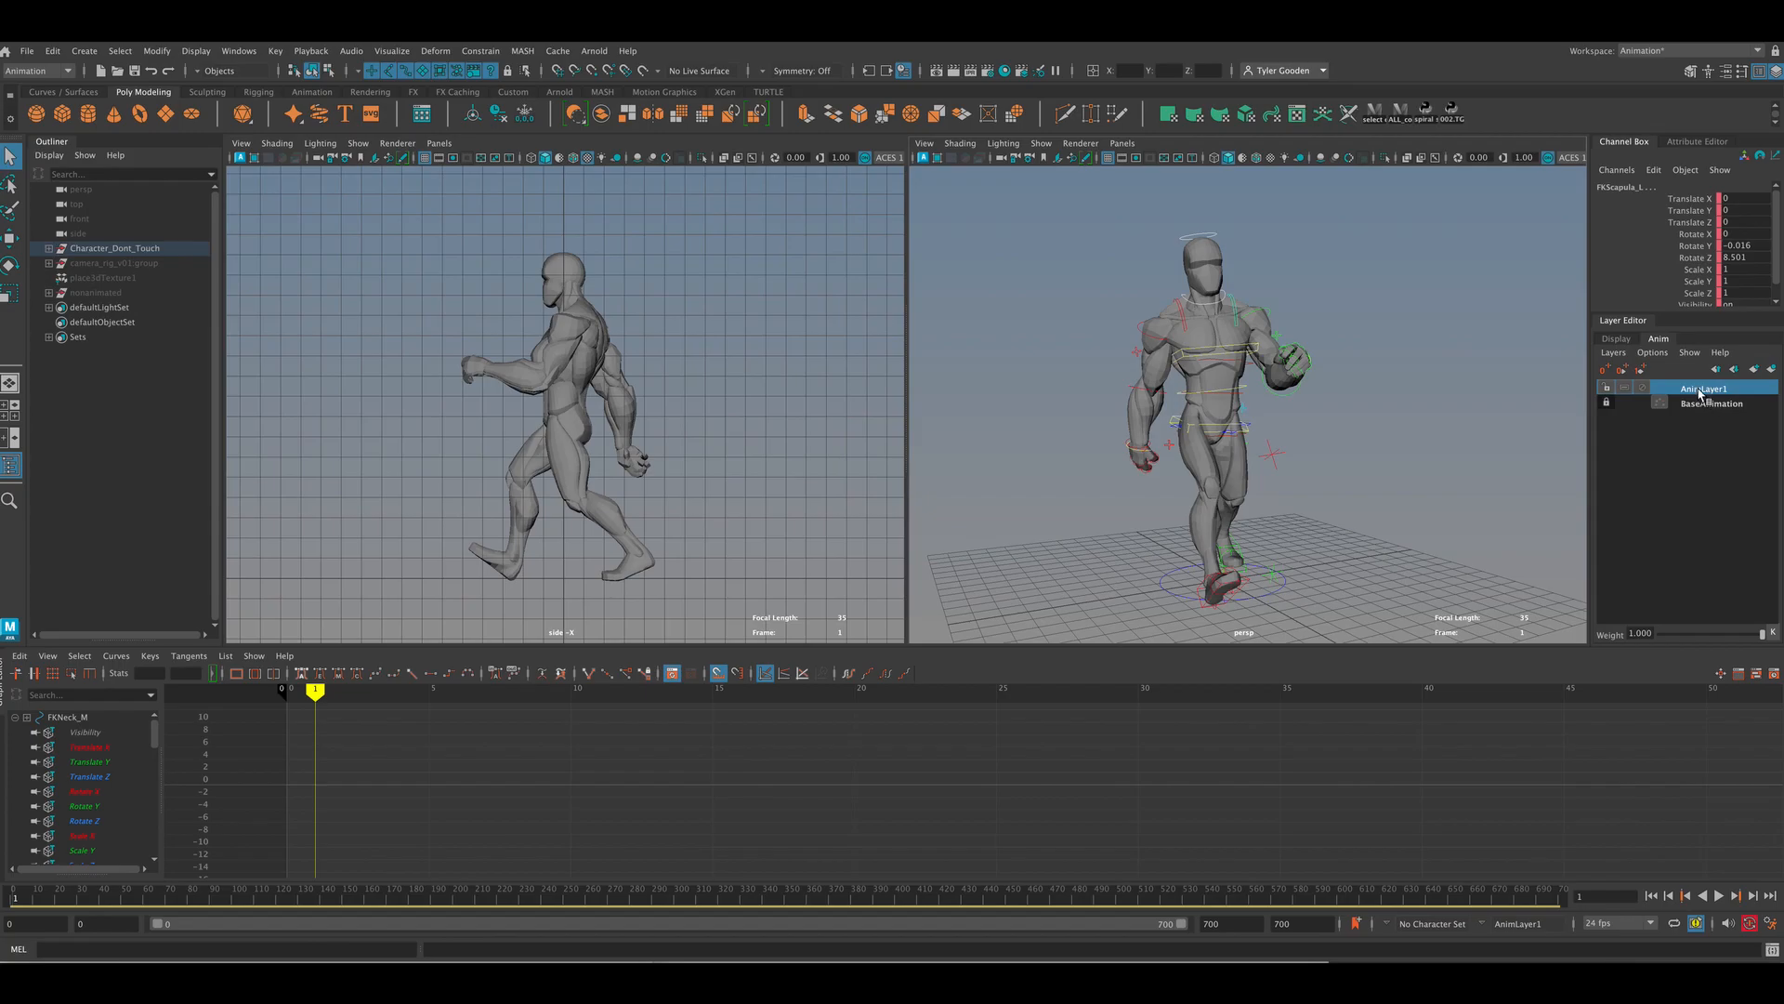
{"action": "right_click", "coordinate": [1700, 392]}
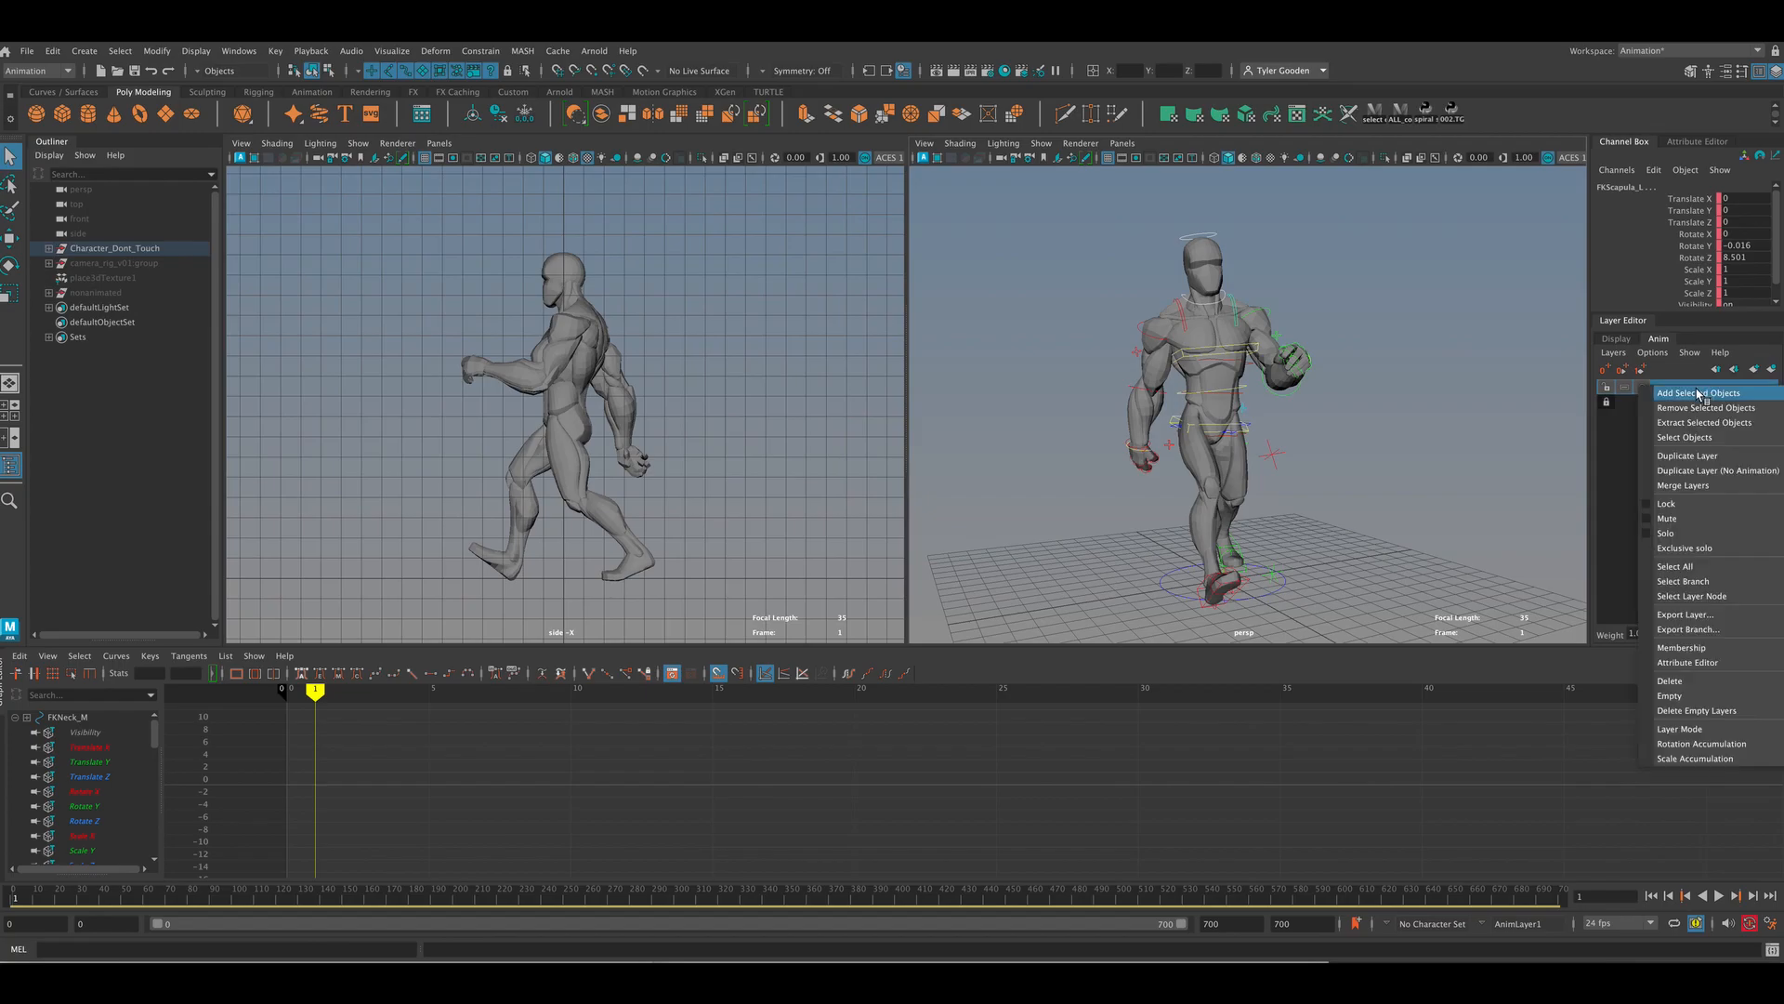
{"action": "left_click", "coordinate": [1699, 393]}
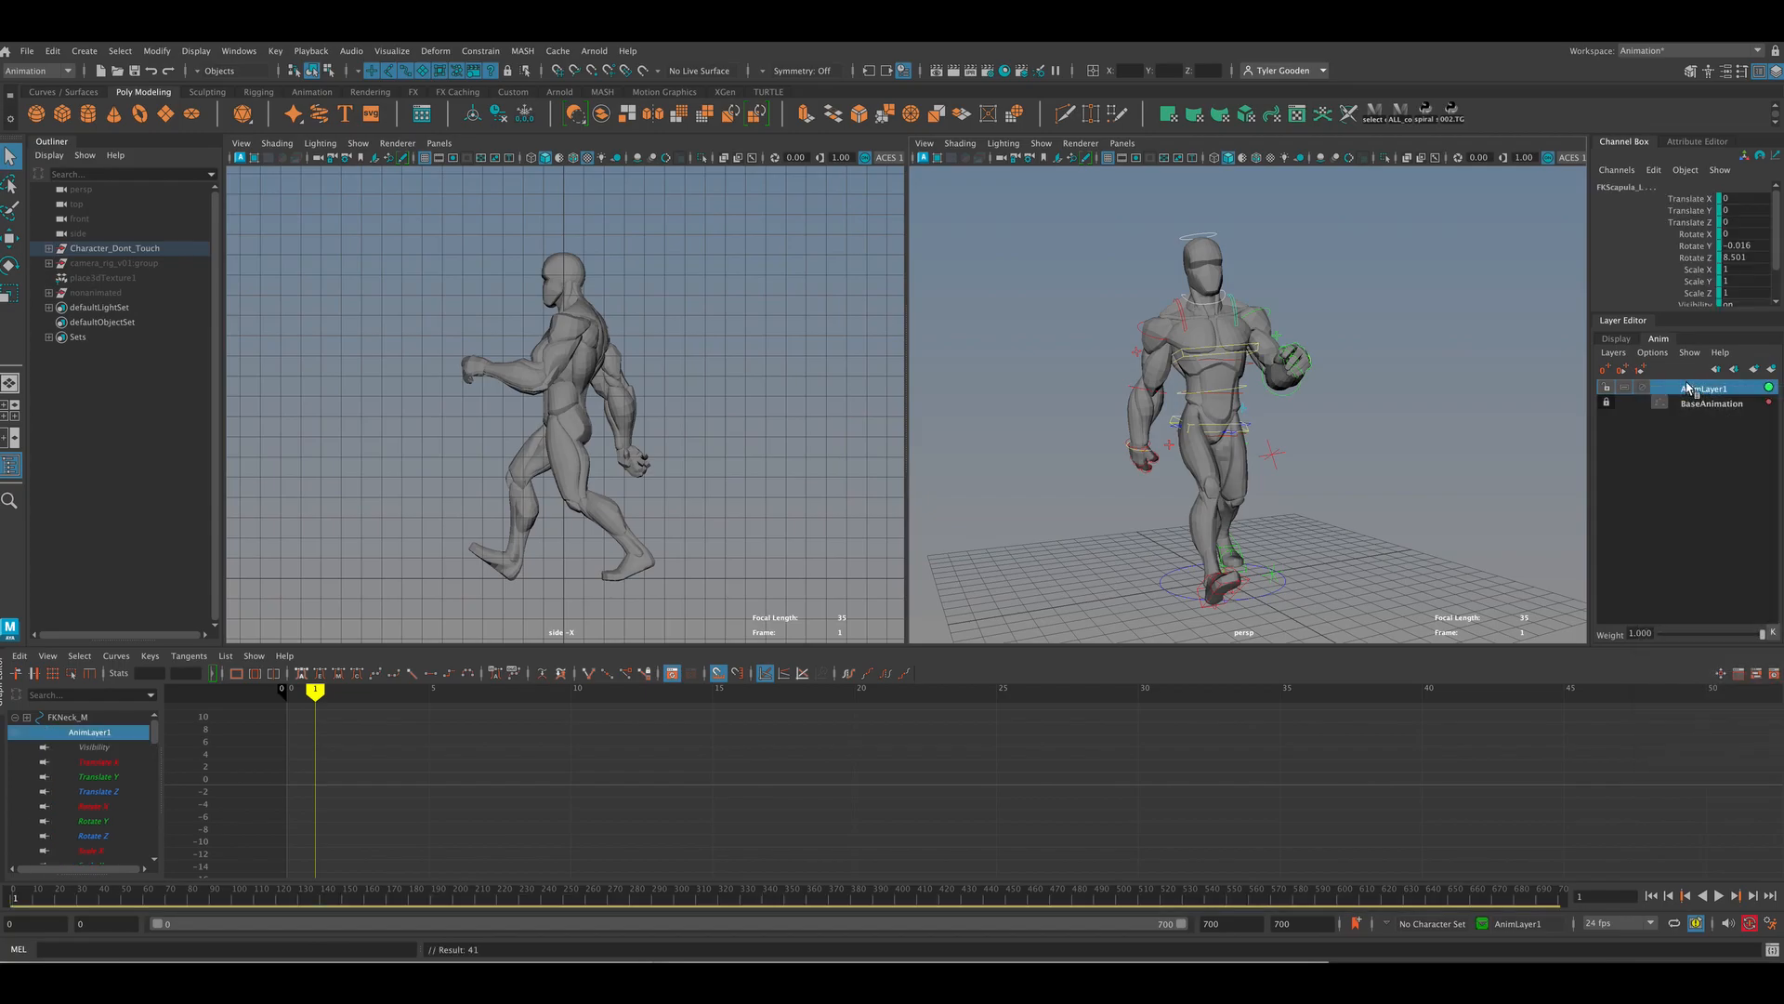
{"action": "left_click", "coordinate": [1710, 417]}
{"action": "left_click", "coordinate": [1710, 383]}
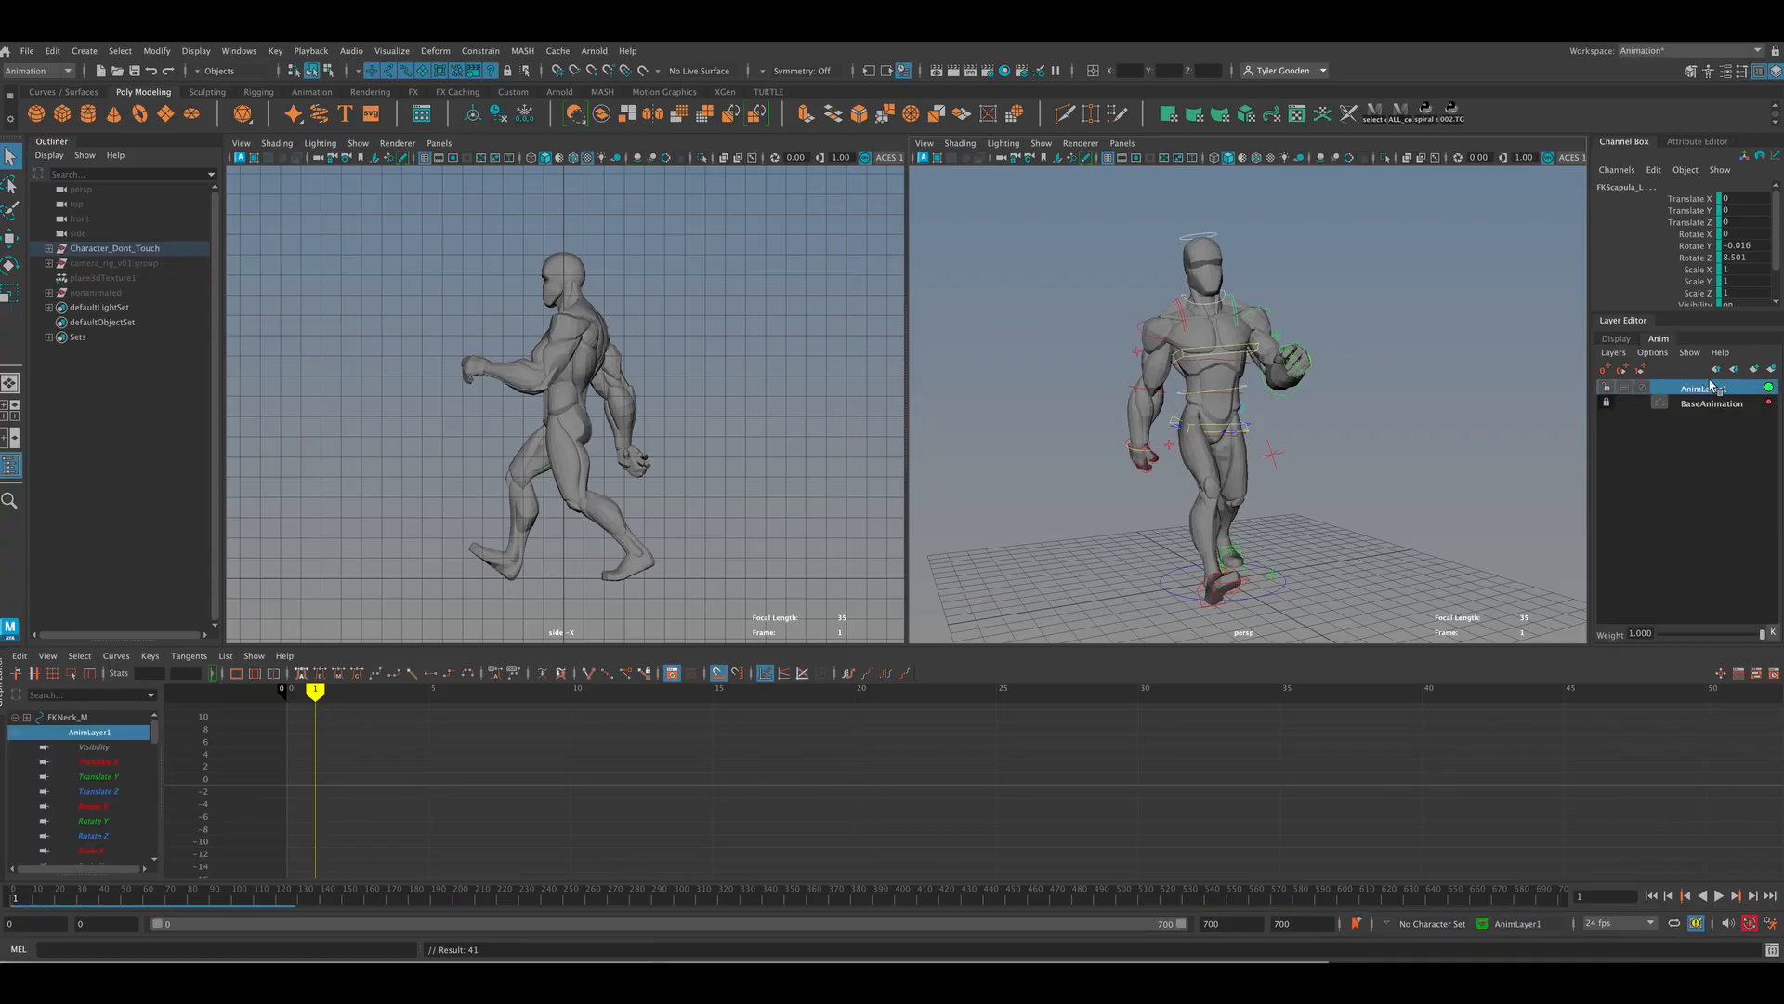
Step: Rename AnimLayer1 as headTurn_layer
{"action": "double_click", "coordinate": [1696, 388]}
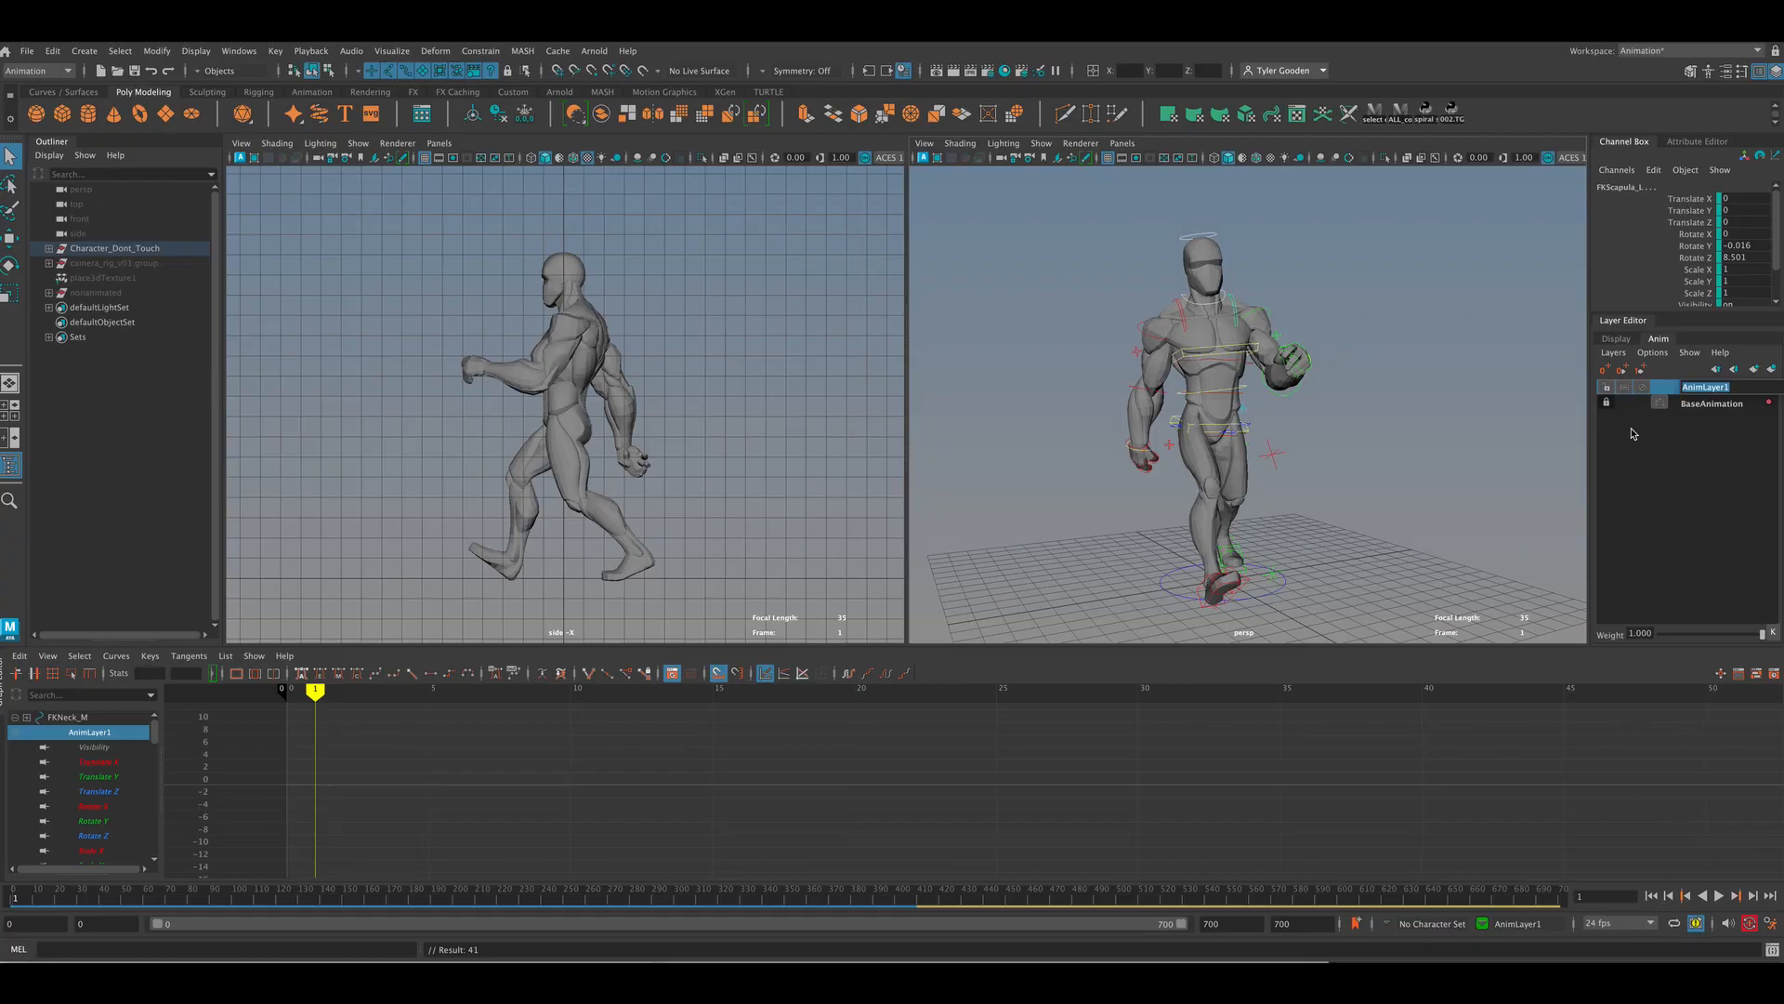
{"action": "type", "text": "headTurn_l"}
{"action": "left_click", "coordinate": [1363, 268]}
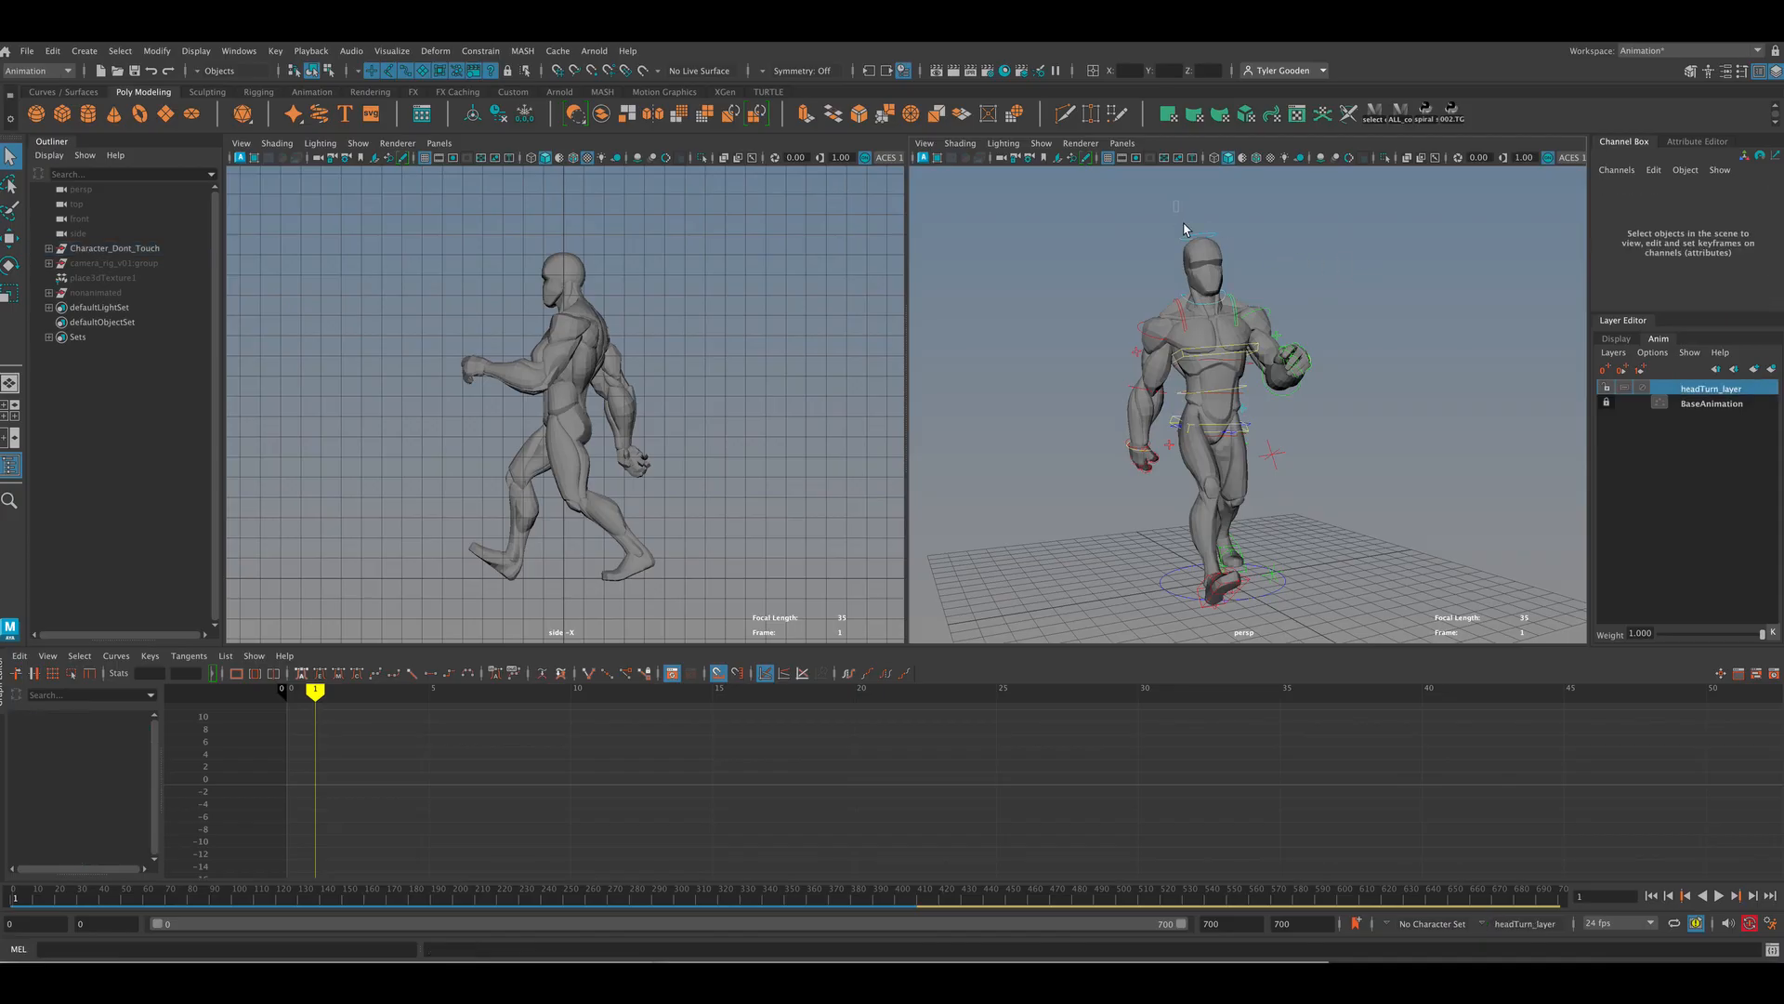
Step: Select the head and neck controls again and display their headTurn_layer channels in the Graph Editor
{"action": "left_click", "coordinate": [1221, 299]}
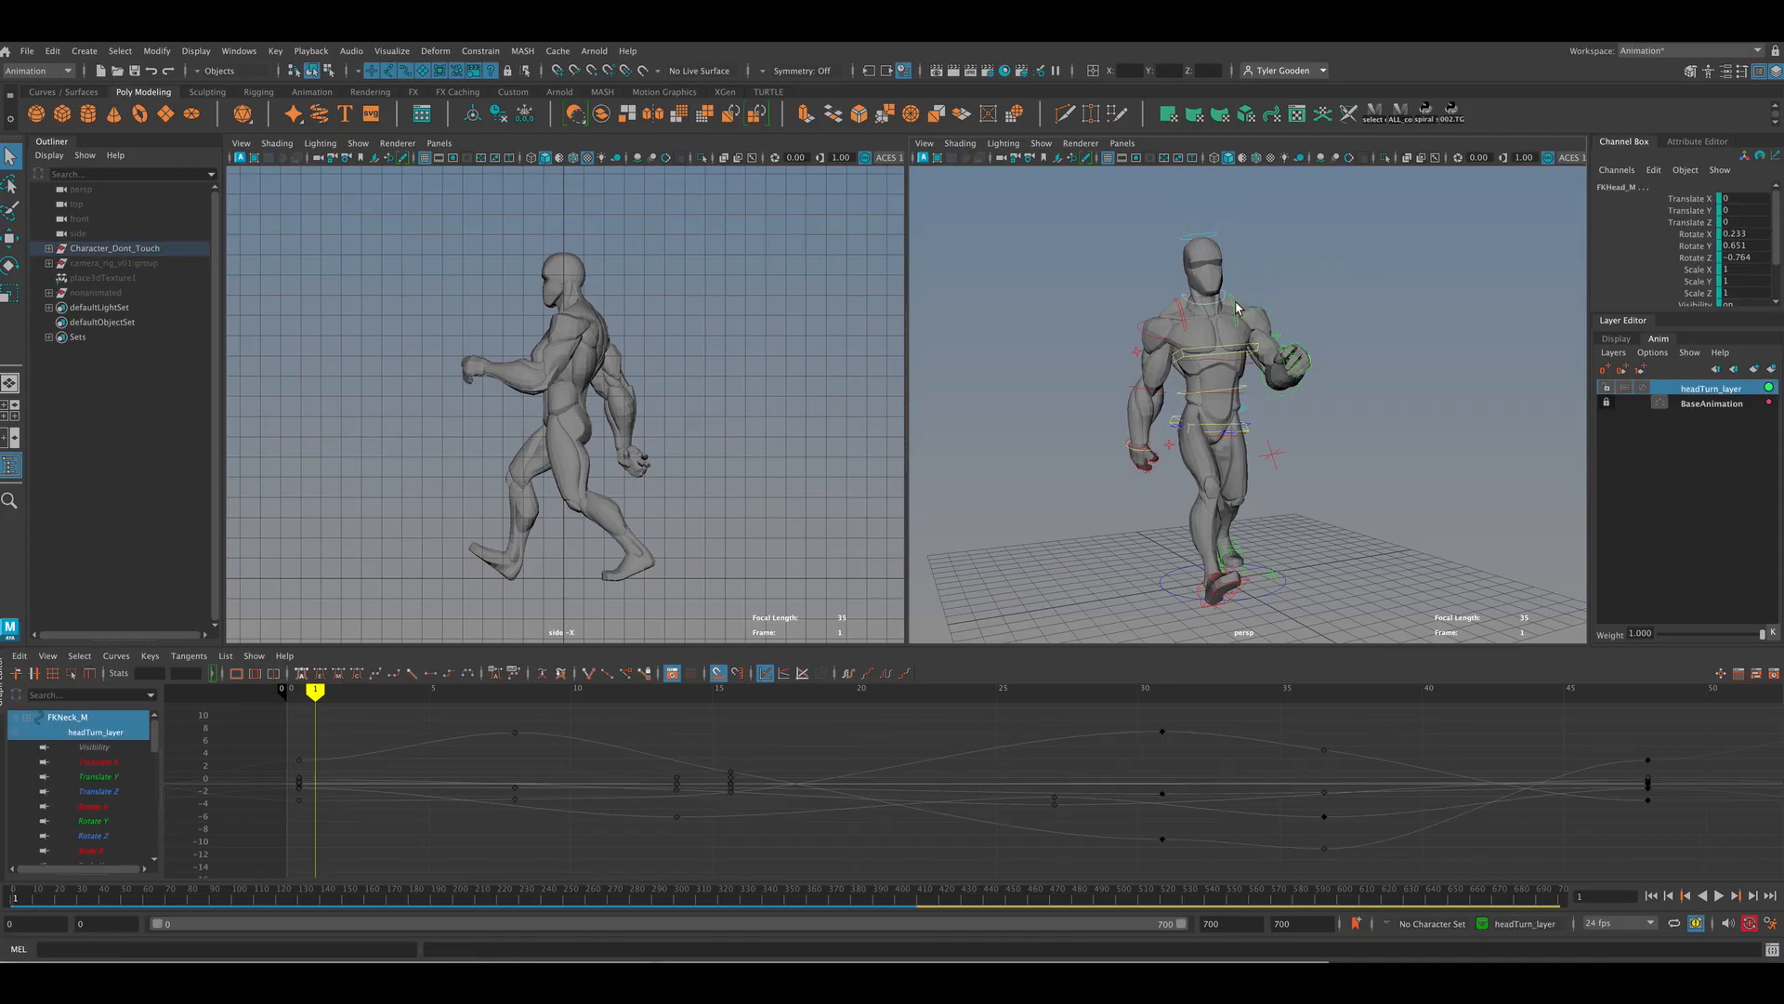
{"action": "left_click", "coordinate": [16, 733]}
{"action": "left_click", "coordinate": [15, 777]}
{"action": "left_click", "coordinate": [15, 762]}
{"action": "left_click", "coordinate": [15, 790]}
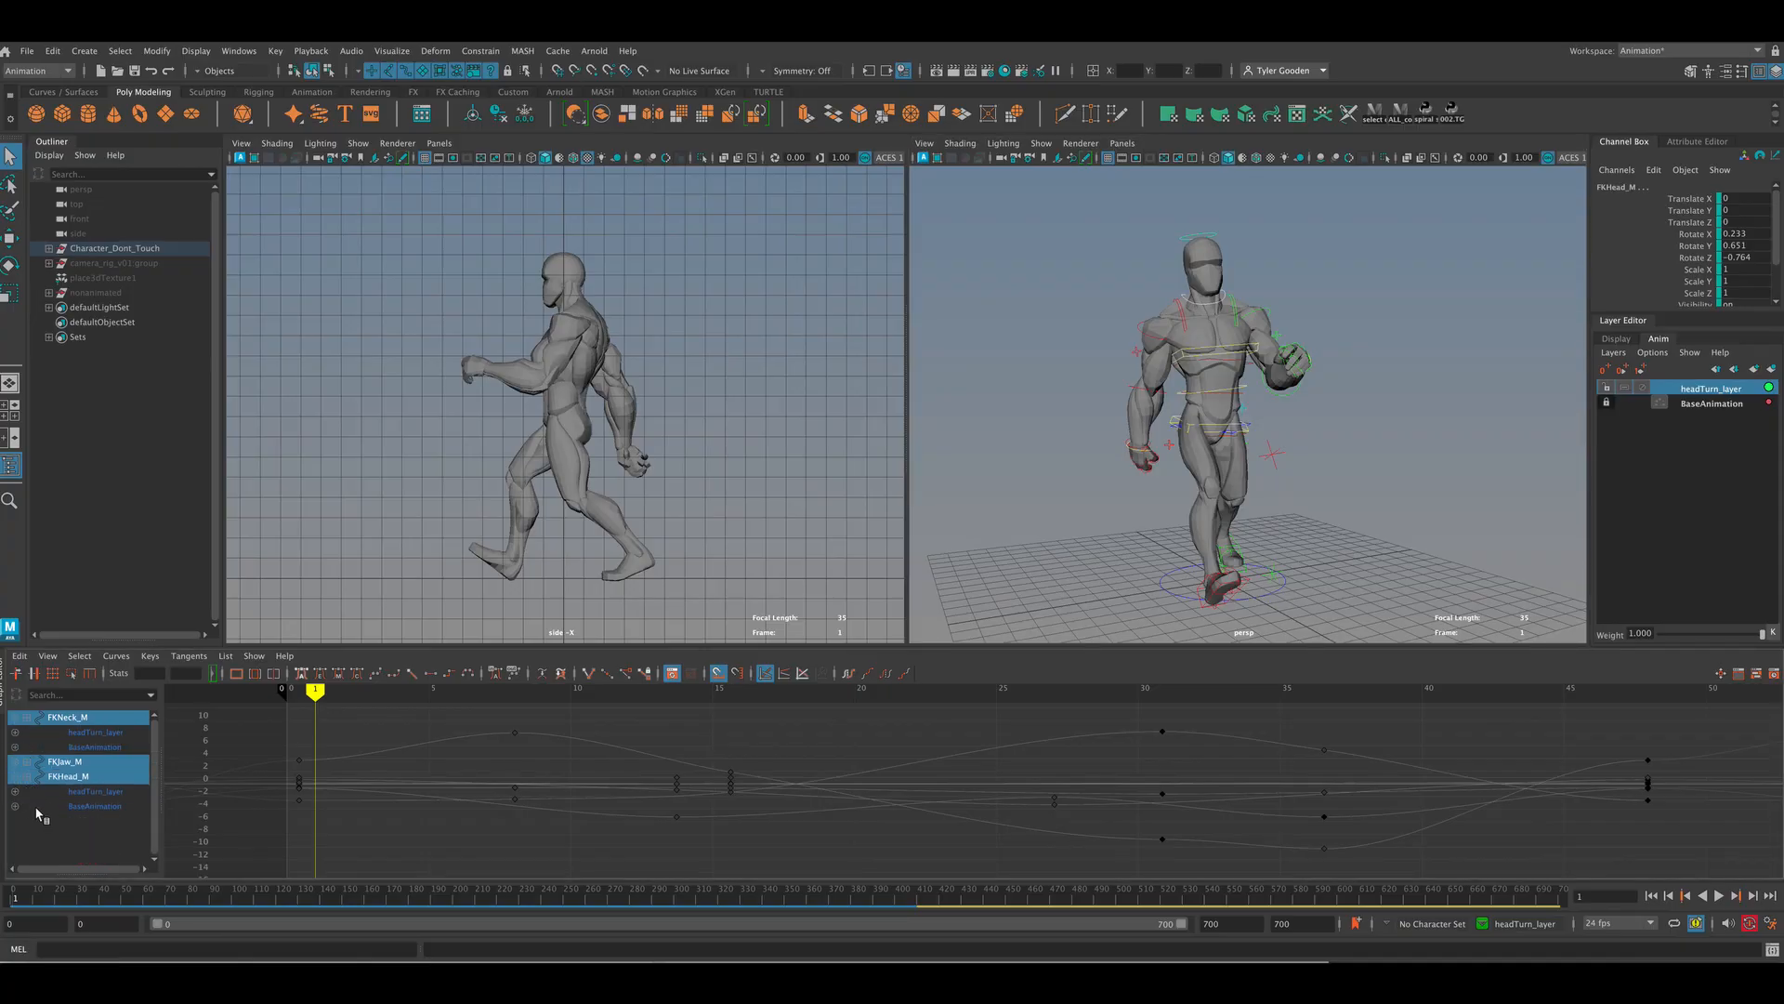
{"action": "left_click", "coordinate": [87, 823]}
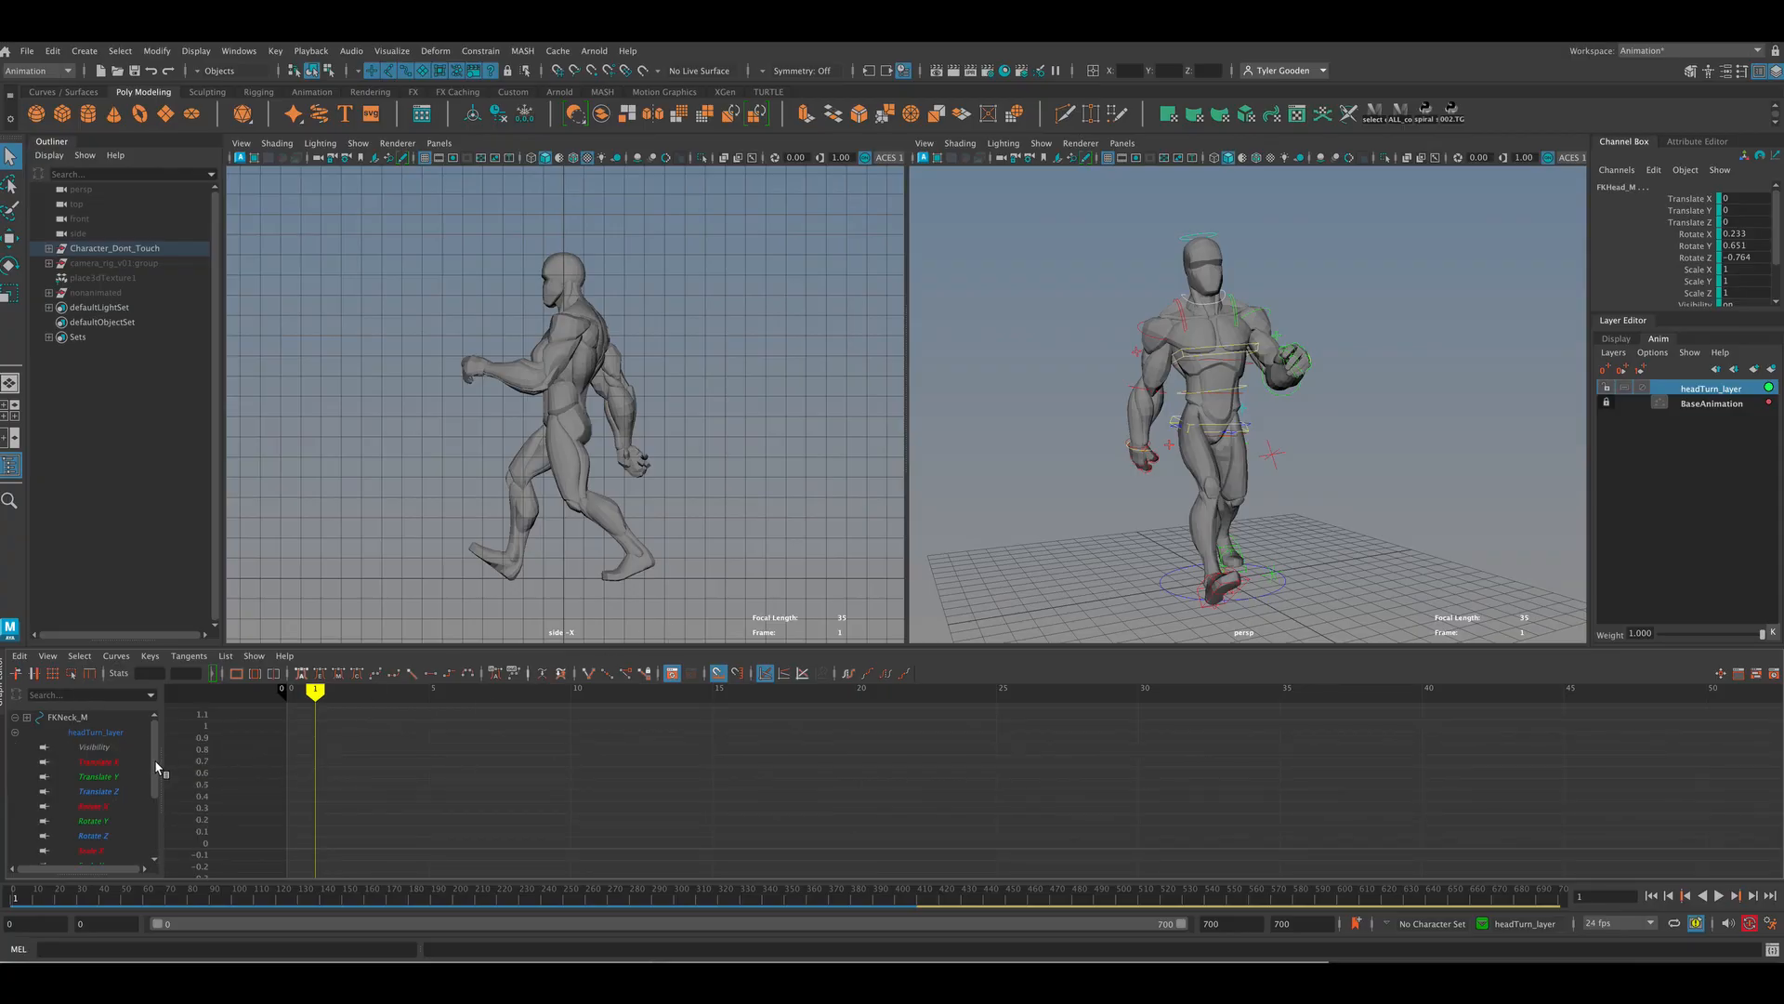
Step: Set a starting key for the head and neck controls on headTurn_layer at frame 100
{"action": "mouse_move", "coordinate": [155, 762]}
{"action": "left_mouse_down"}
{"action": "mouse_move", "coordinate": [161, 799]}
{"action": "mouse_move", "coordinate": [163, 775]}
{"action": "left_mouse_up"}
{"action": "left_click_drag", "start_coordinate": [23, 907], "coordinate": [231, 923]}
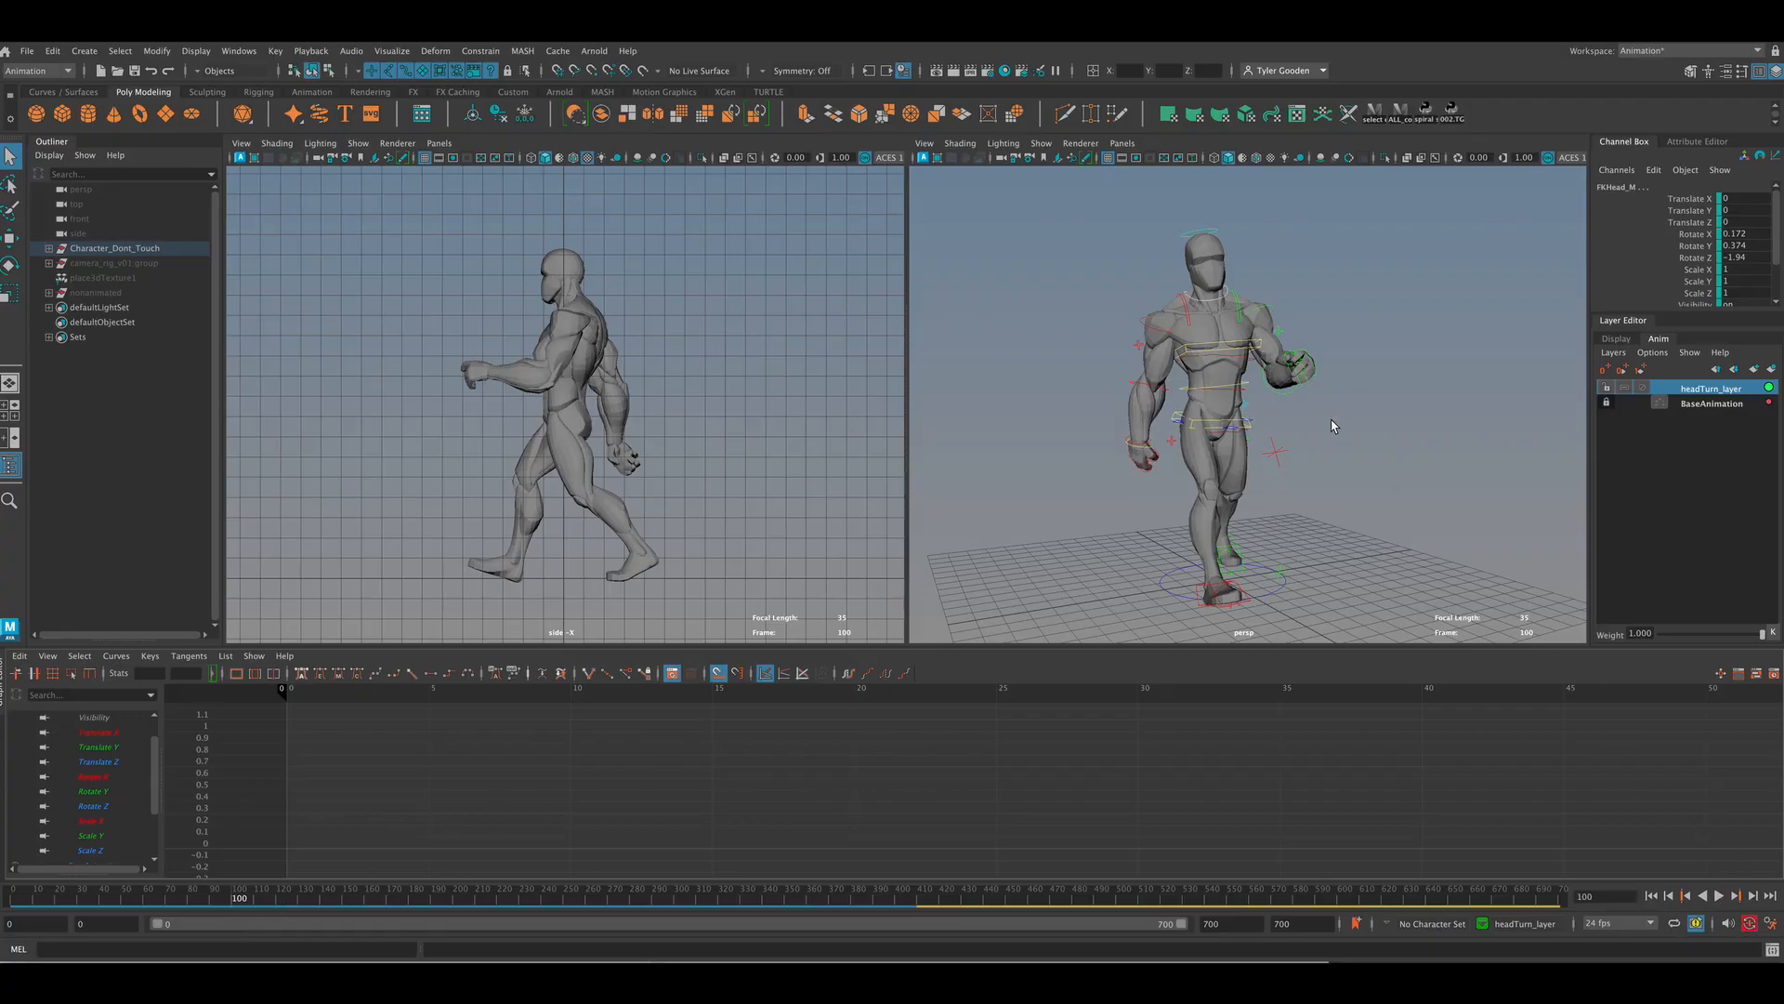
{"action": "key", "text": "s"}
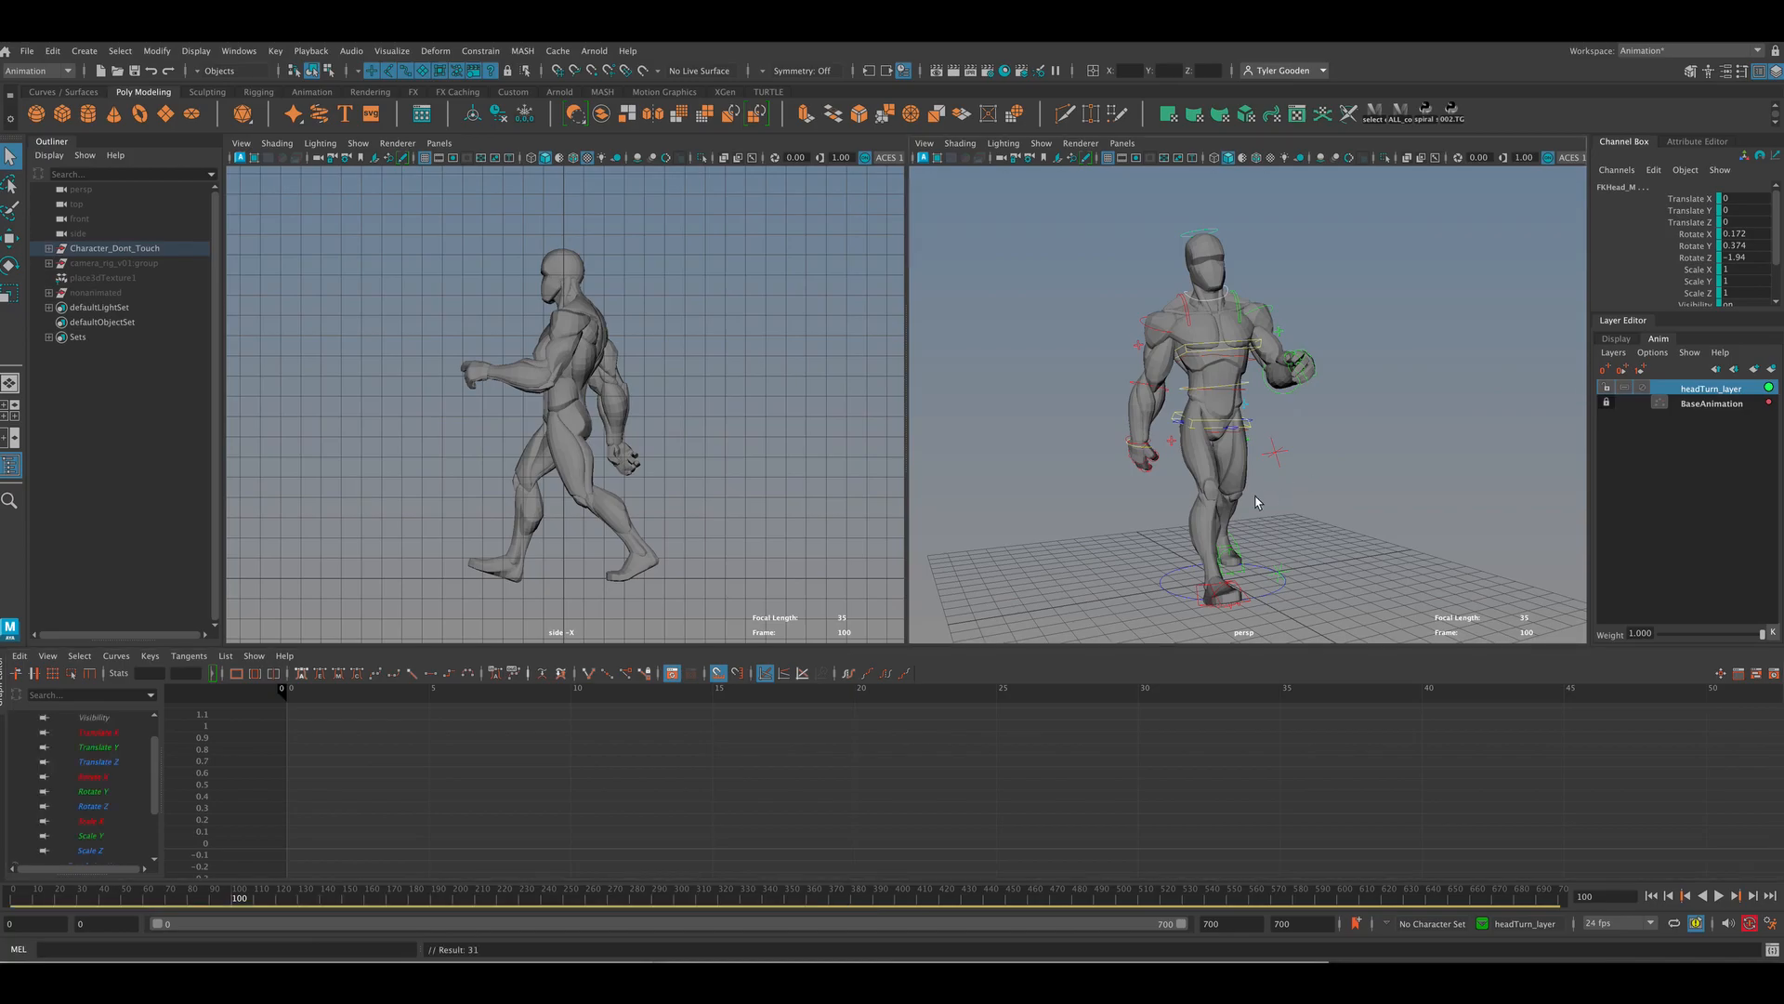
Step: At frame 121, rotate the neck control on headTurn_layer to about X -16.75, Y 11.86 and Z 2.16
{"action": "key", "text": "alt+v"}
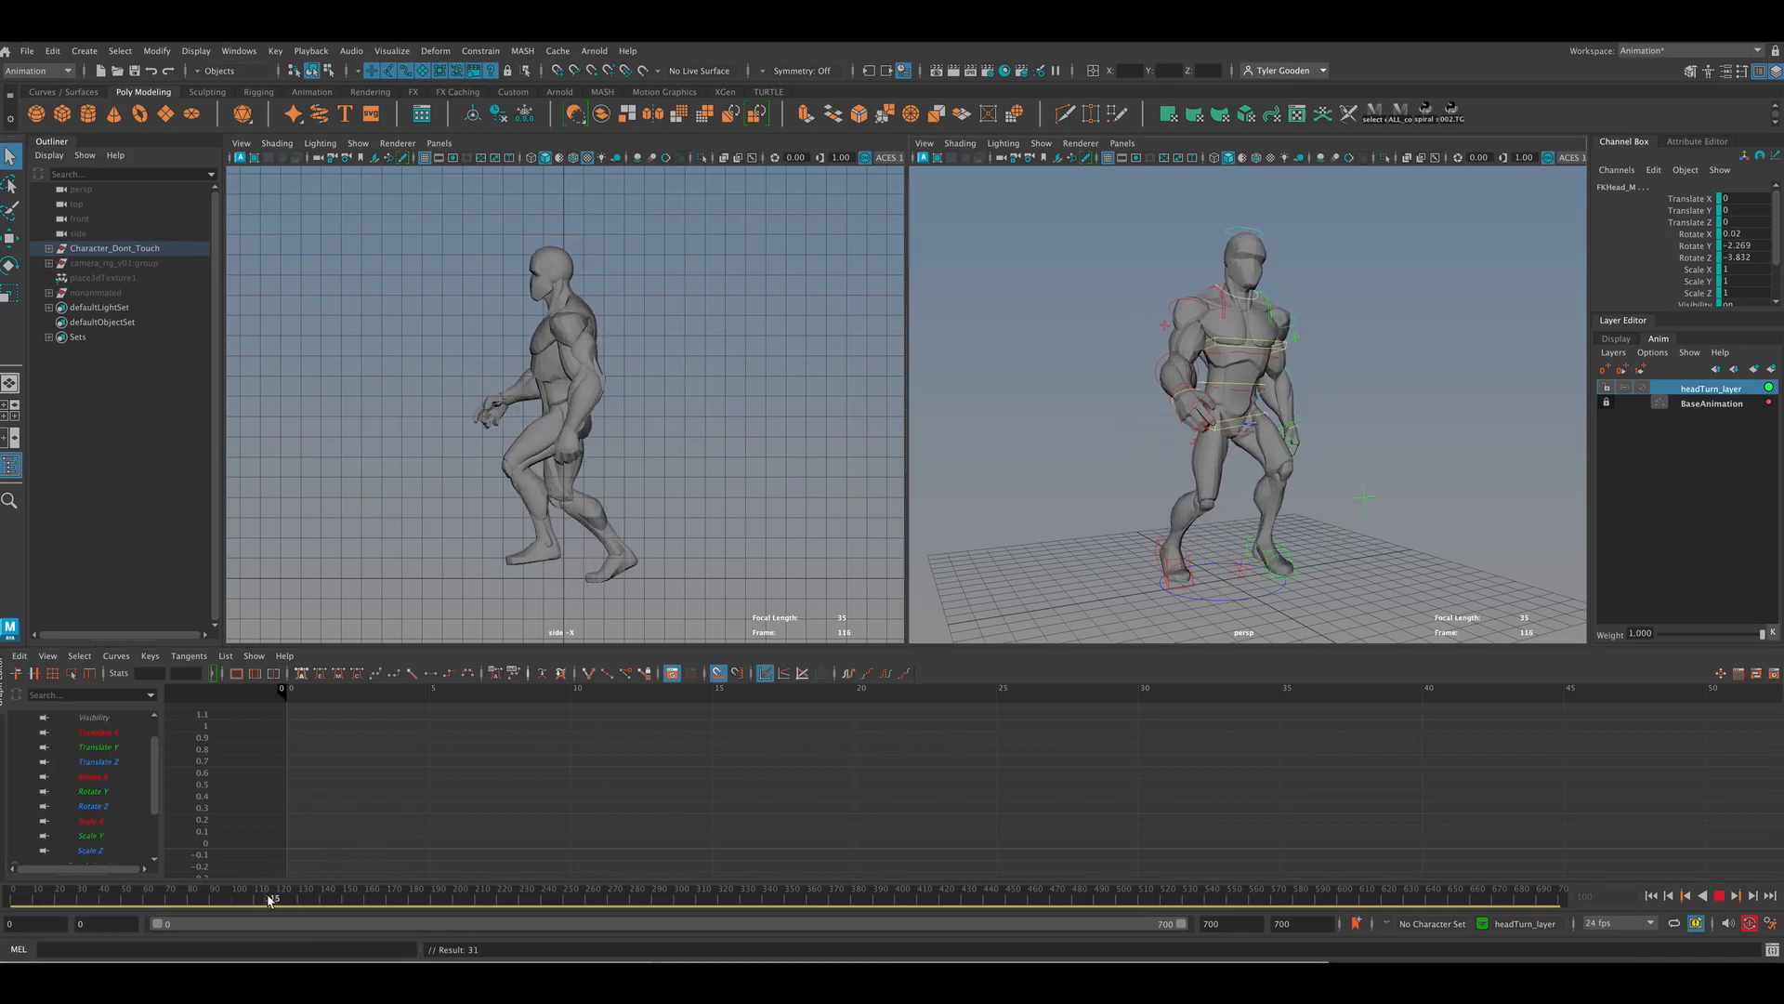
{"action": "left_click", "coordinate": [281, 899]}
{"action": "key", "text": "e"}
{"action": "left_click_drag", "start_coordinate": [1218, 246], "coordinate": [1206, 240]}
{"action": "left_click", "coordinate": [1329, 321]}
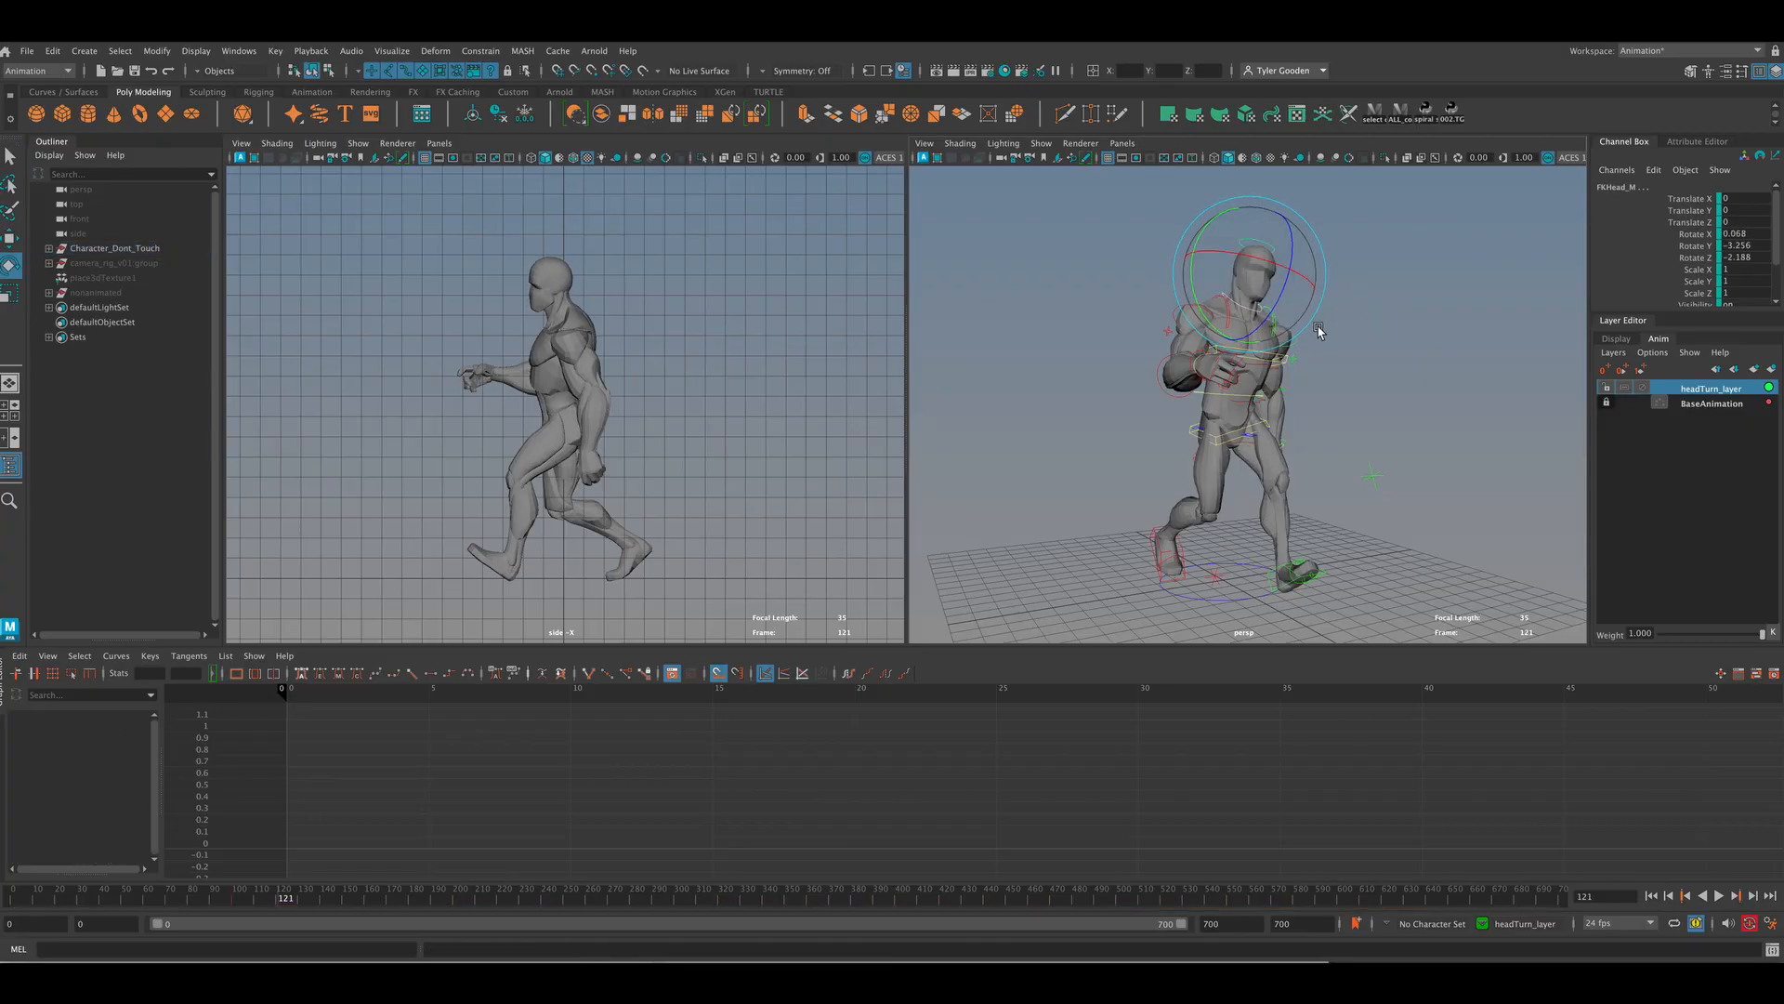
{"action": "left_click", "coordinate": [1254, 311]}
{"action": "left_click_drag", "start_coordinate": [1256, 316], "coordinate": [1202, 264]}
{"action": "left_click_drag", "start_coordinate": [1255, 318], "coordinate": [1247, 319]}
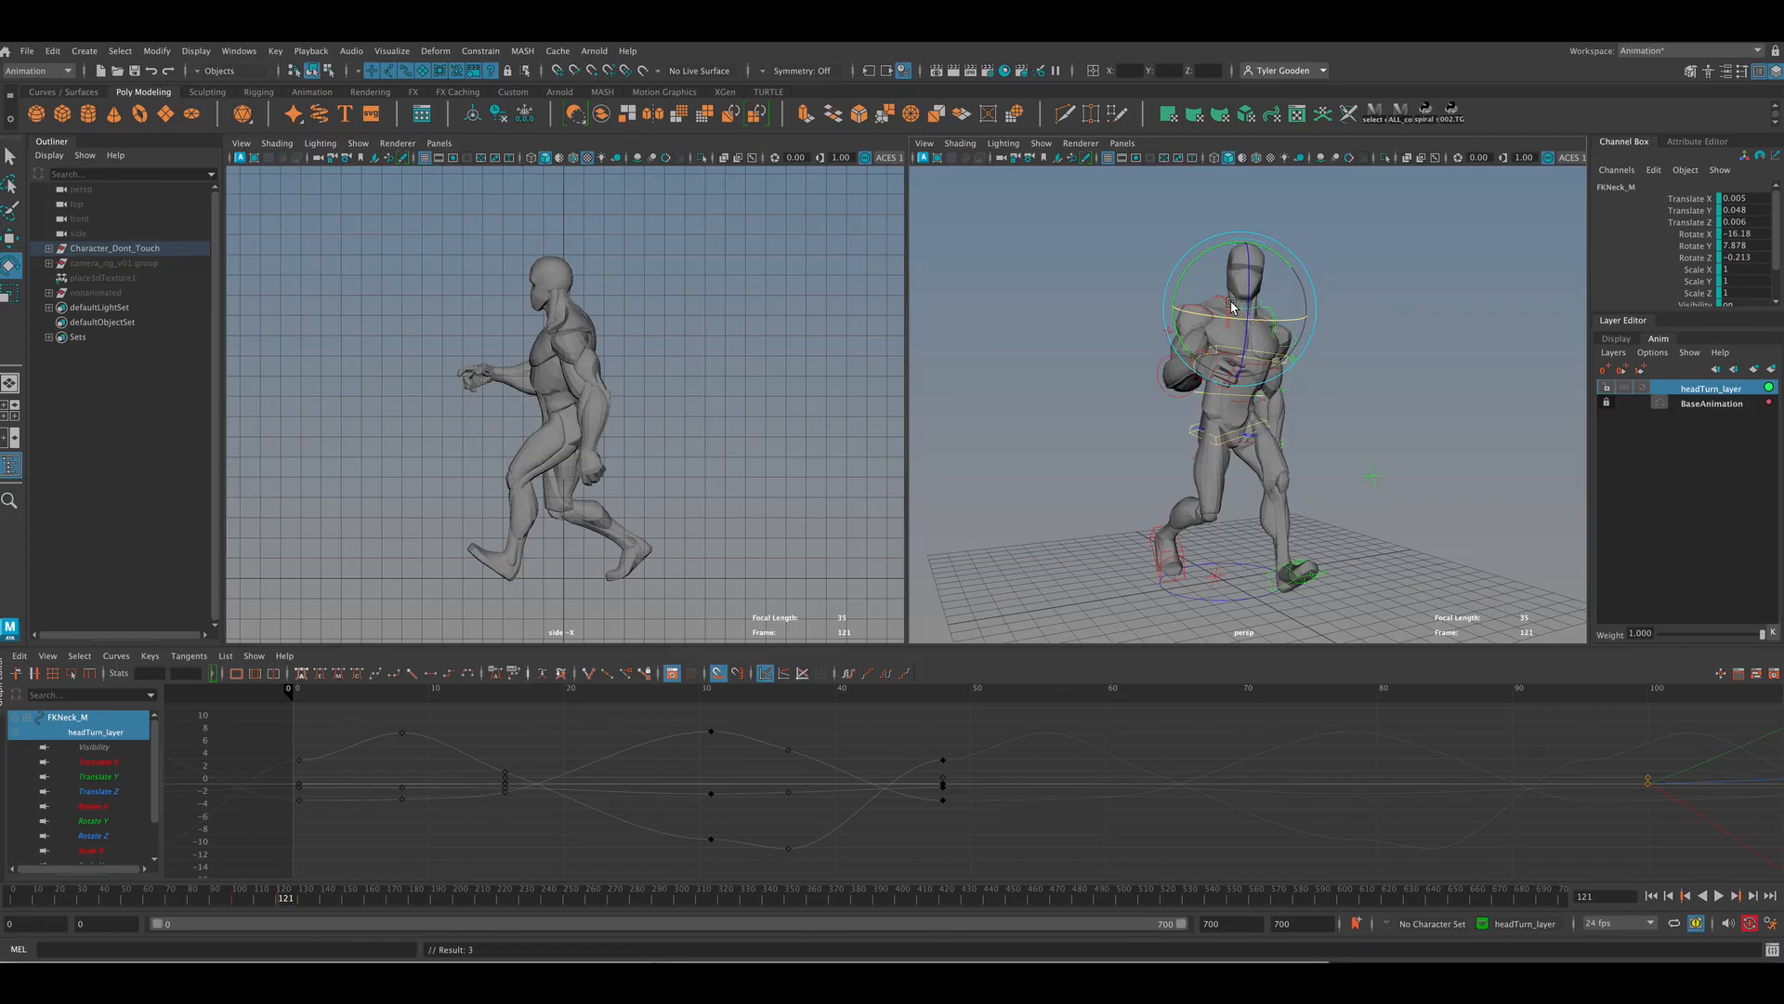
{"action": "left_click_drag", "start_coordinate": [1192, 267], "coordinate": [1250, 327]}
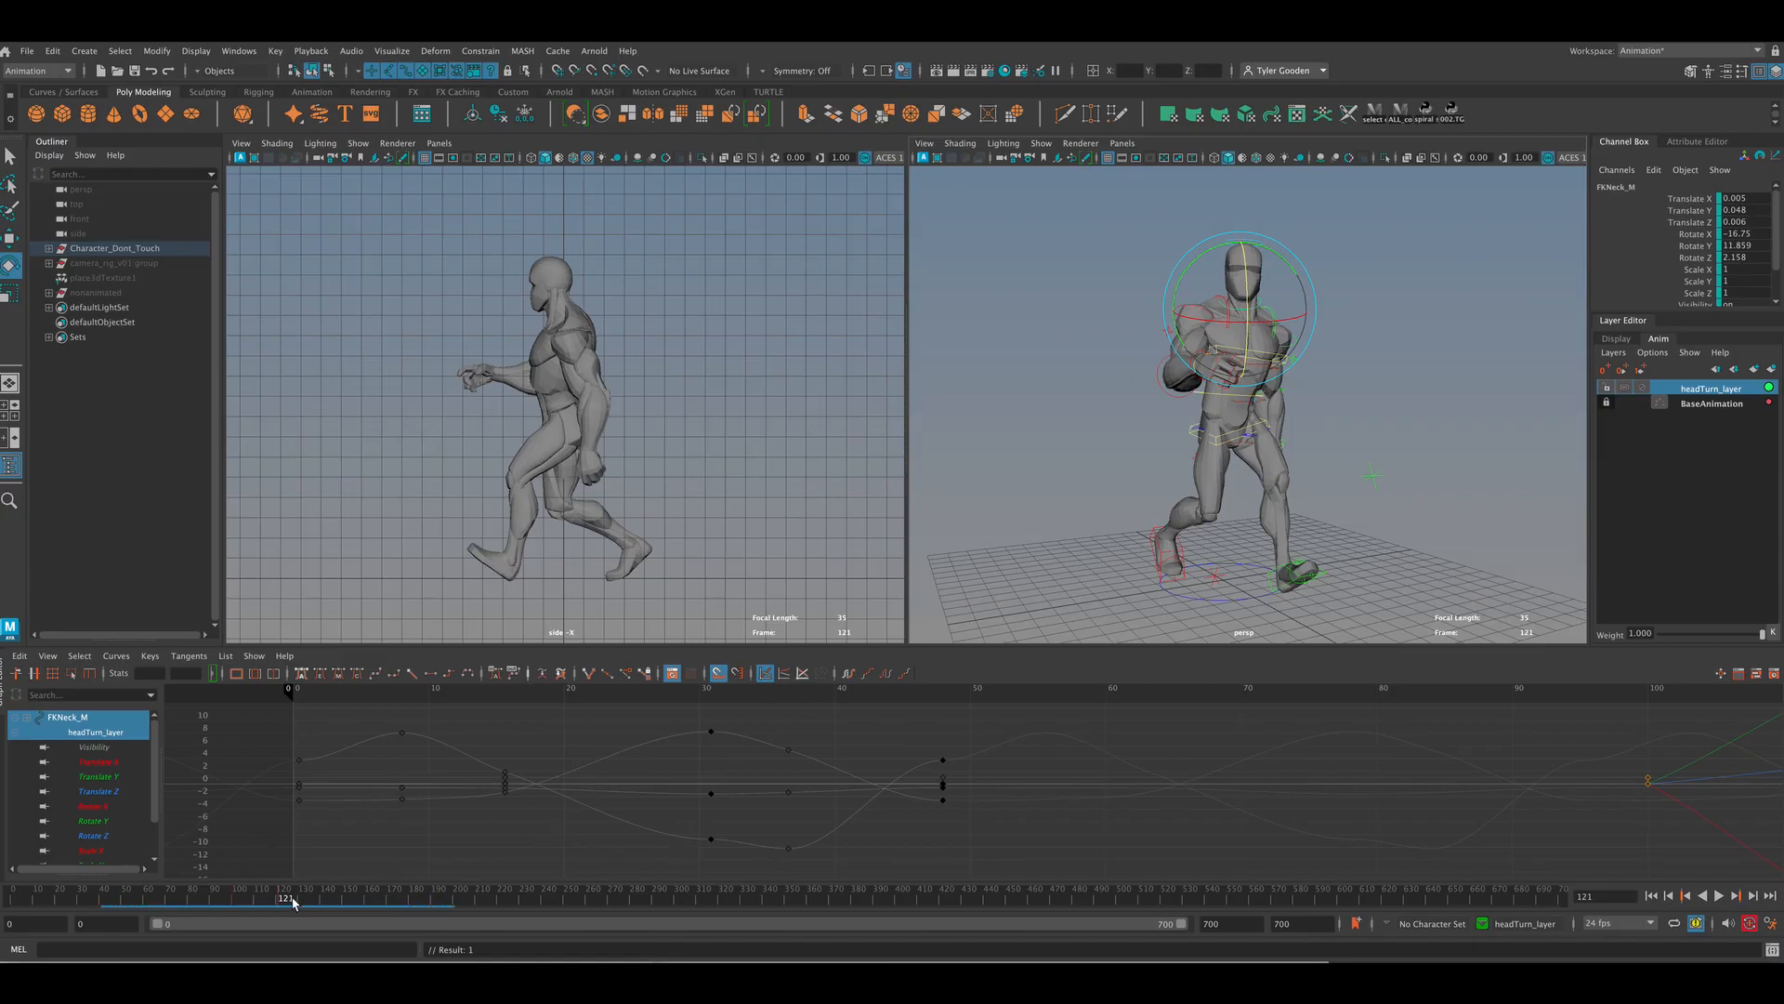
Step: Select the head control at frame 121 and play the walk forward to frame 136
{"action": "left_click", "coordinate": [1375, 316]}
{"action": "left_click_drag", "start_coordinate": [1220, 226], "coordinate": [1240, 251]}
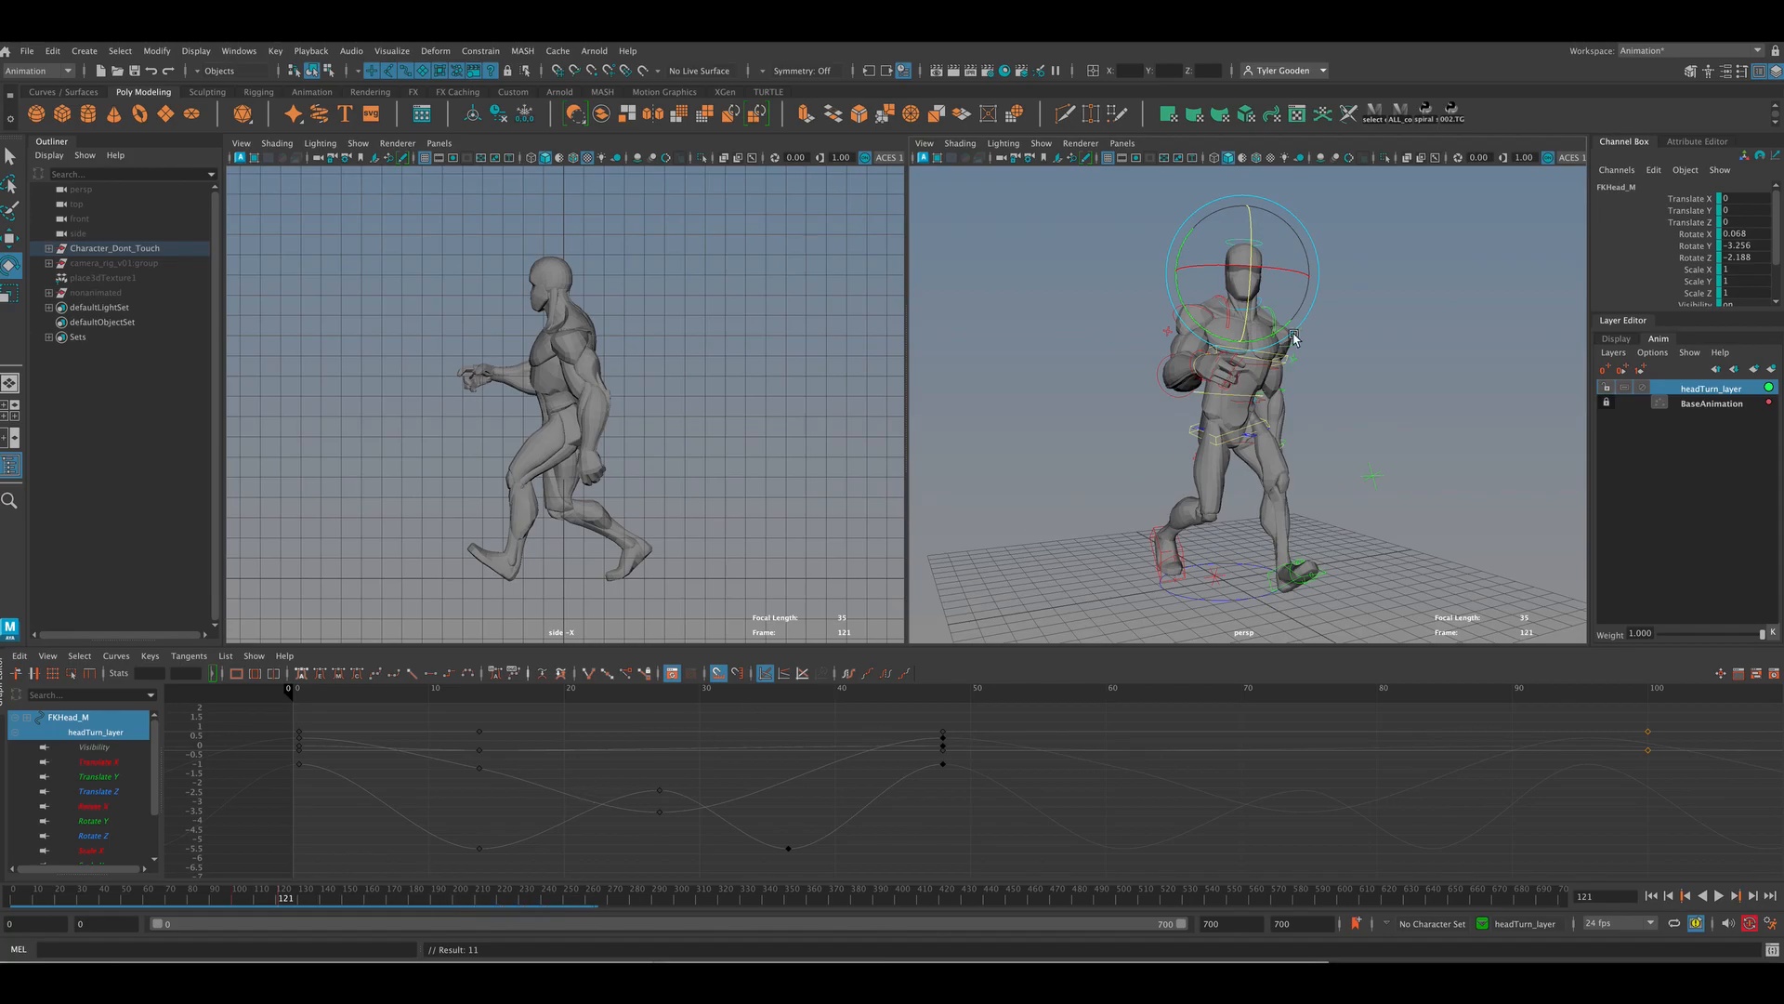
{"action": "key", "text": "alt+v"}
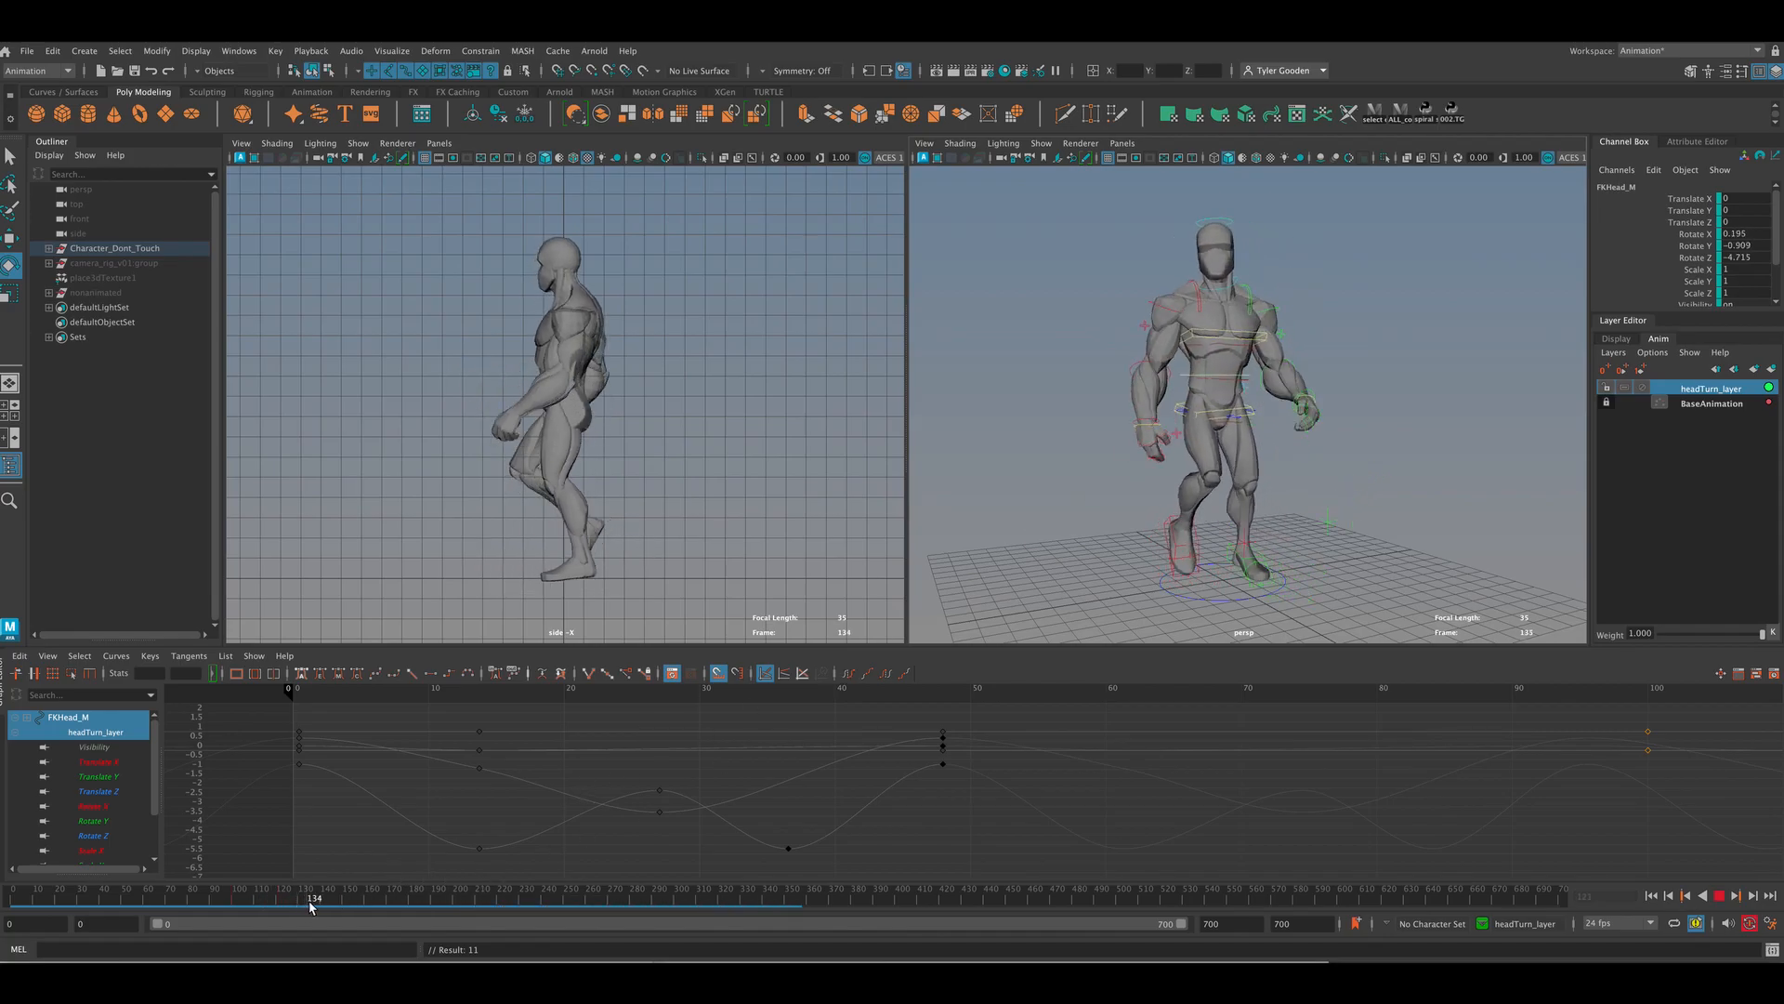
{"action": "key", "text": "alt+v"}
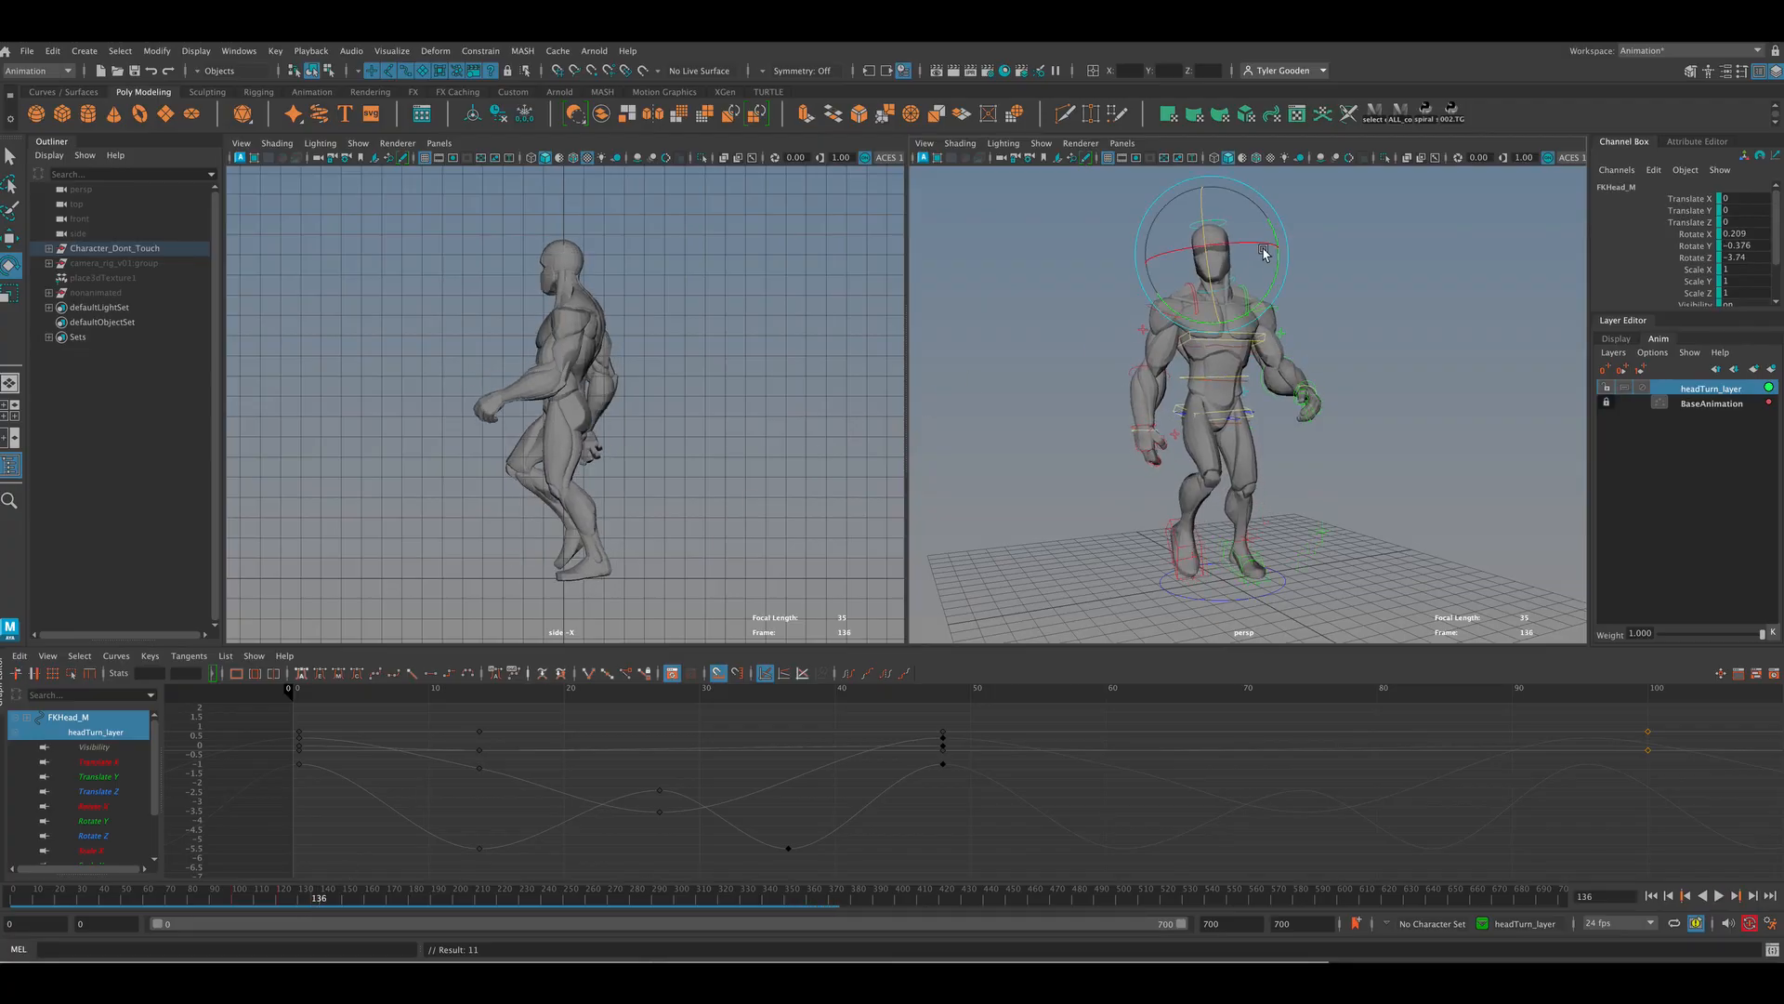
Step: At frame 136, rotate the neck control to about X -46.73, Y 13.83, Z 9.92 and the head control to about X -15.27, Y 0.64, Z -3.70
{"action": "left_click", "coordinate": [1354, 246]}
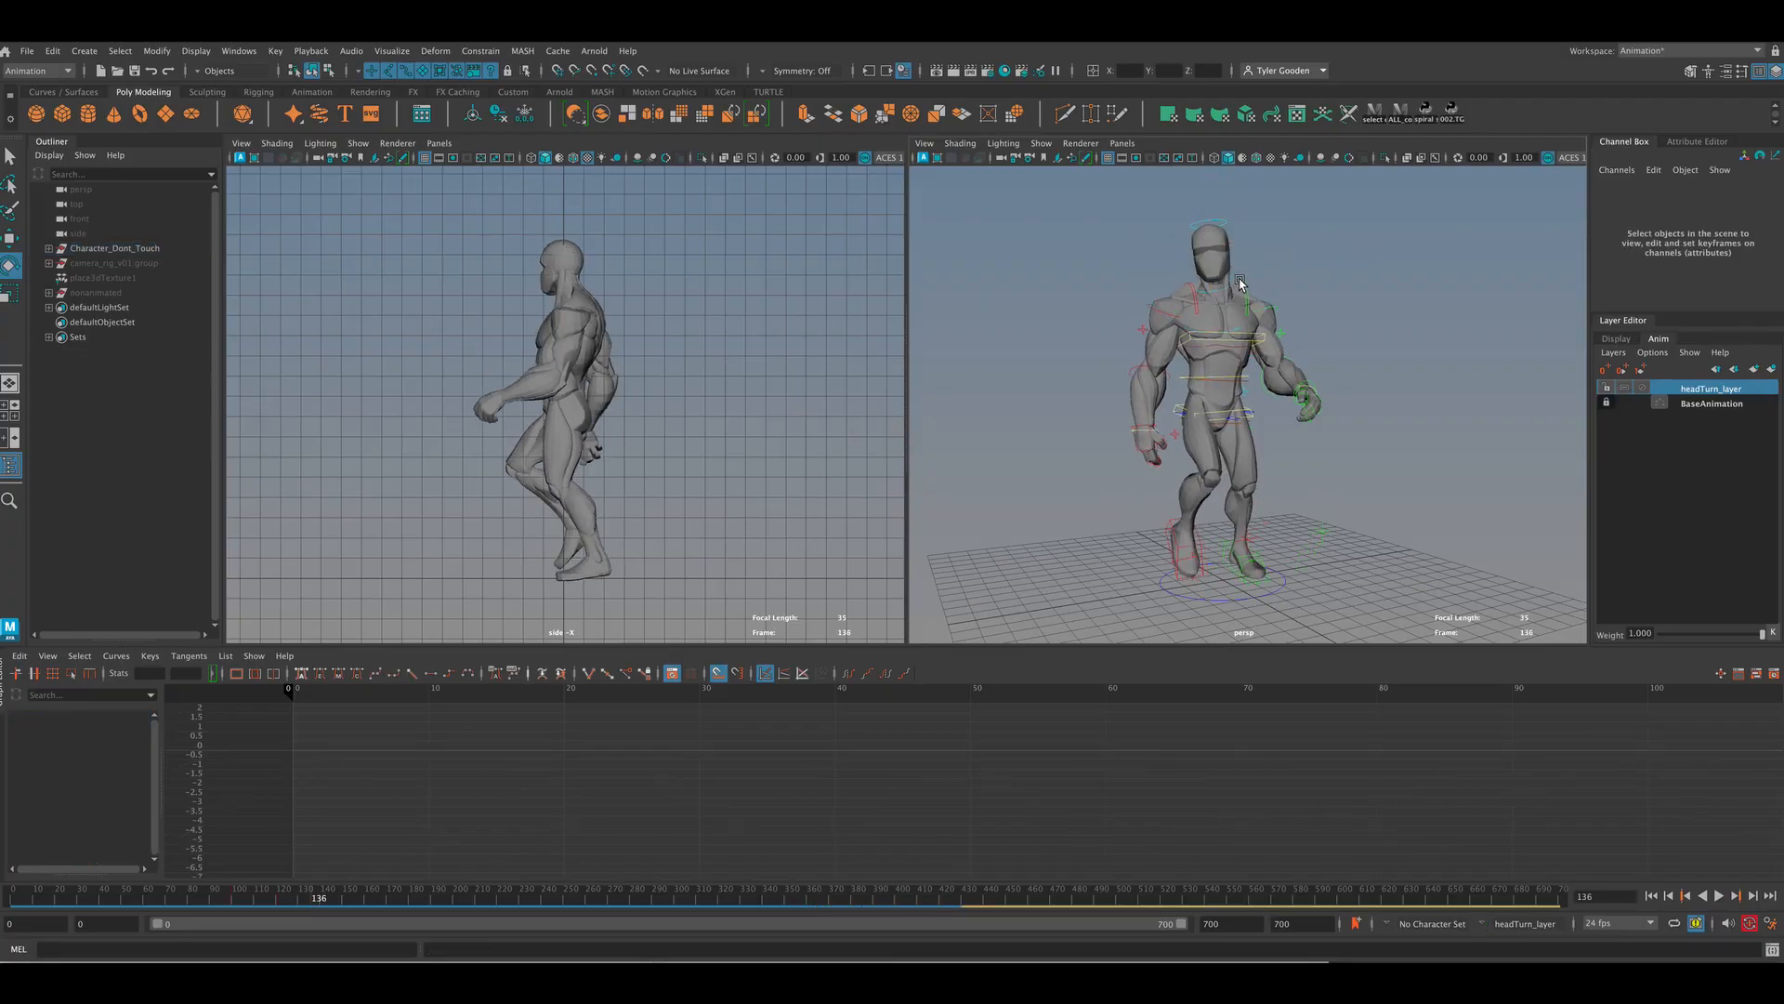
{"action": "left_click", "coordinate": [1234, 284]}
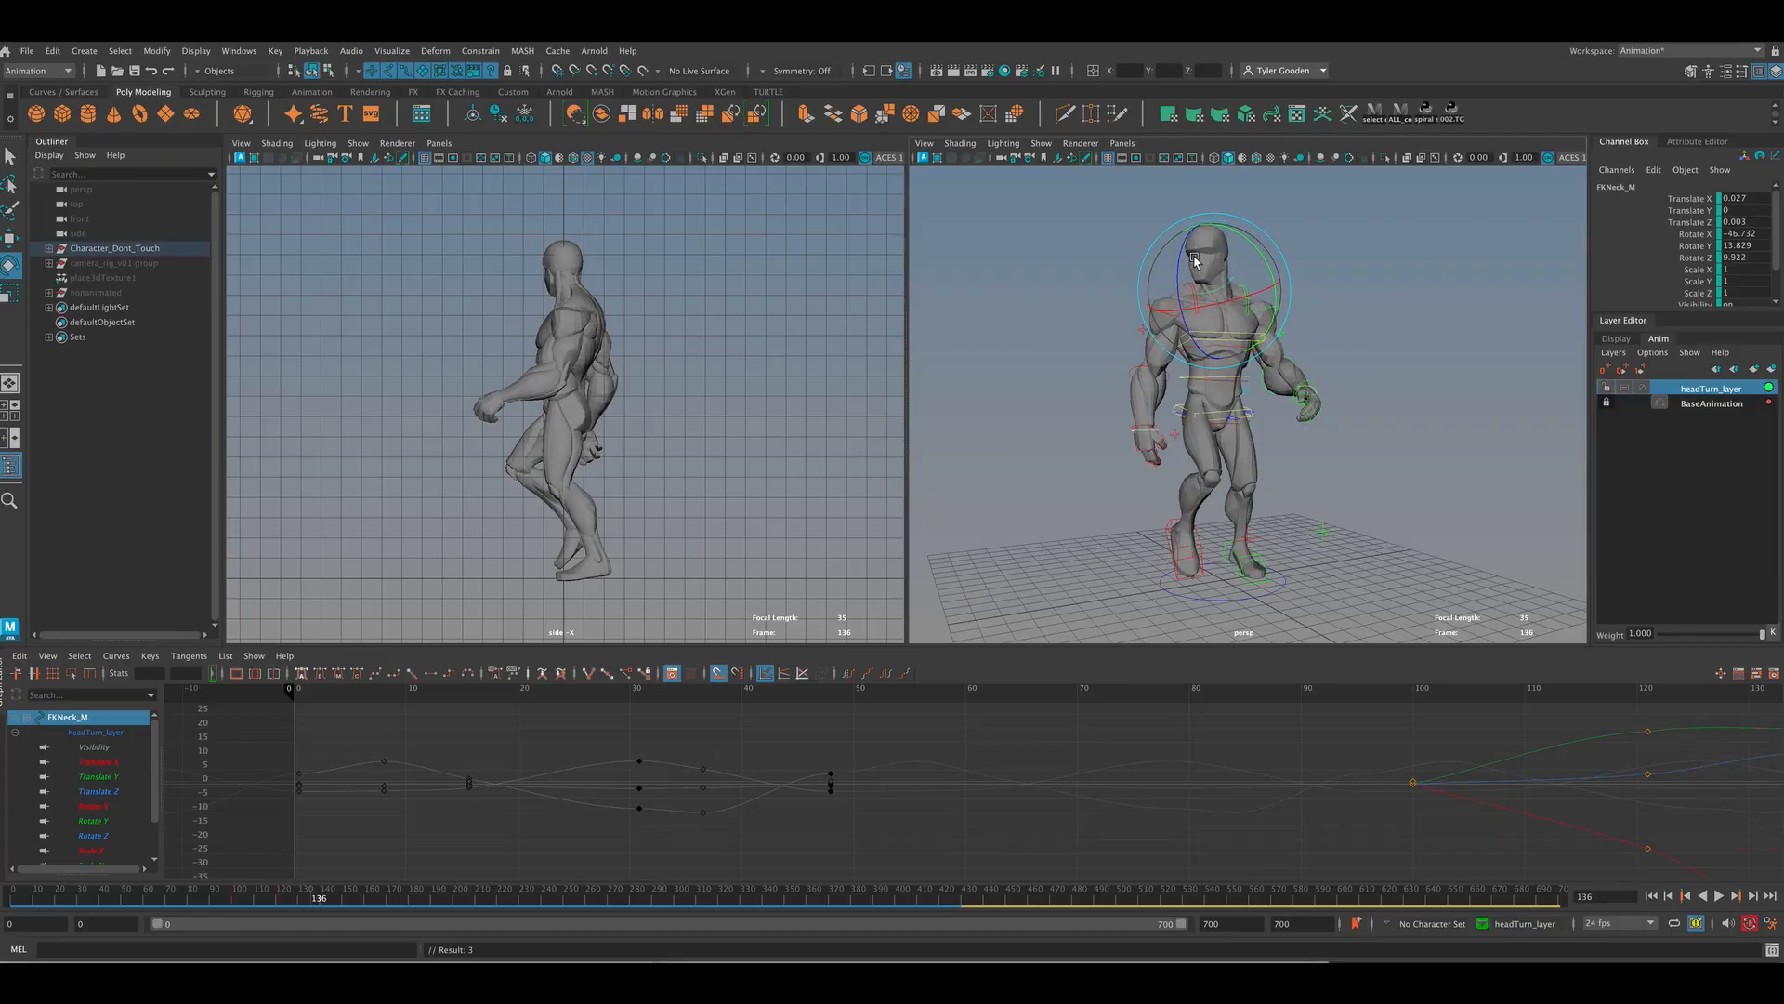
{"action": "left_click", "coordinate": [1242, 224]}
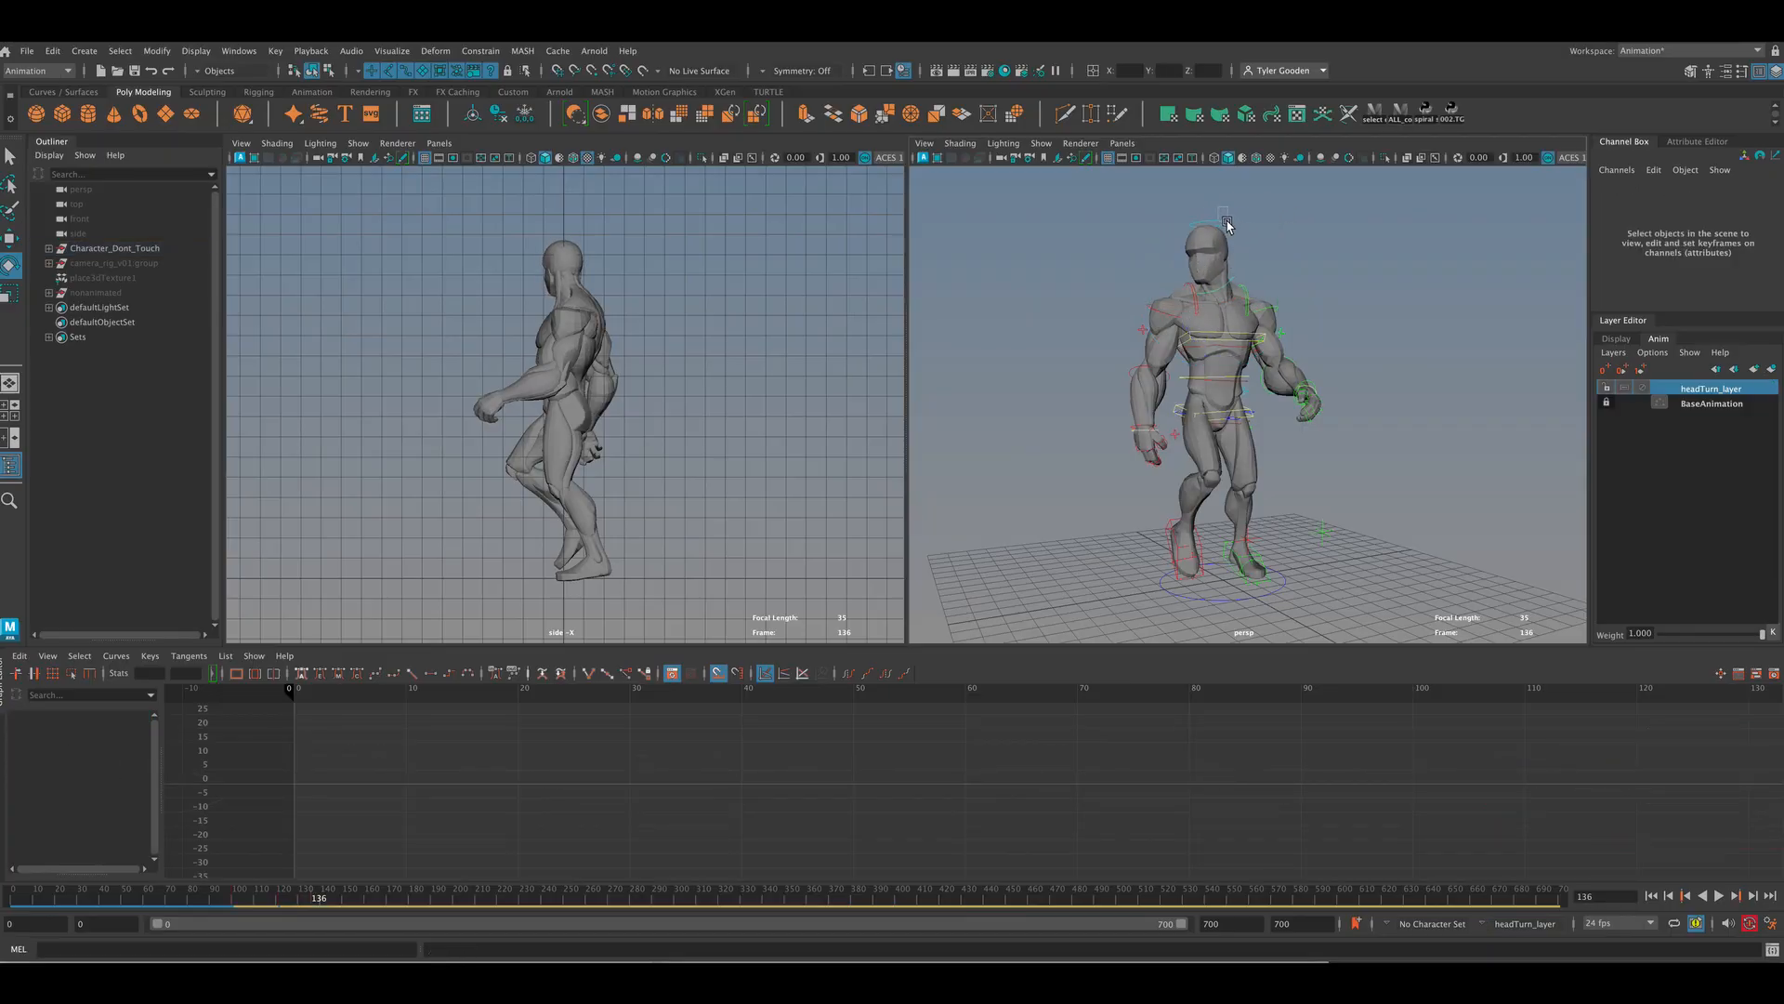
{"action": "left_click_drag", "start_coordinate": [1227, 225], "coordinate": [1228, 227]}
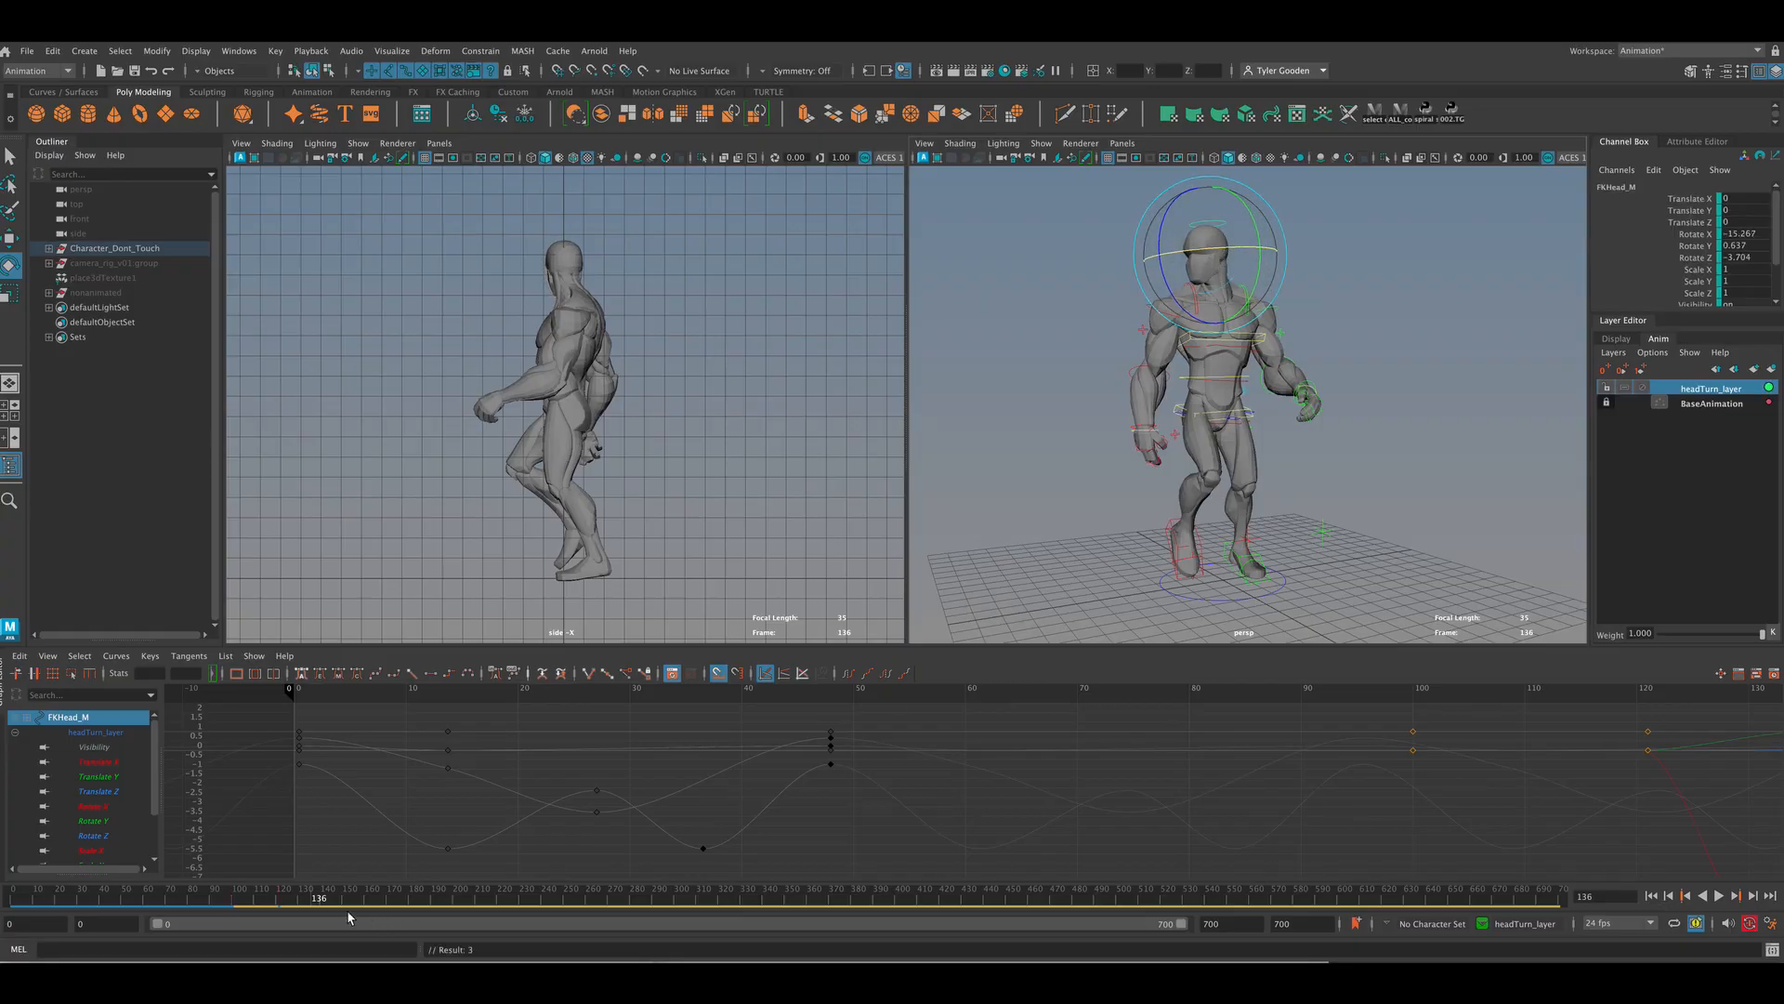
Step: Move to frame 140 and change the viewport layout to a single pane
{"action": "mouse_move", "coordinate": [314, 900]}
{"action": "left_mouse_down"}
{"action": "mouse_move", "coordinate": [245, 901]}
{"action": "mouse_move", "coordinate": [328, 902]}
{"action": "left_mouse_up"}
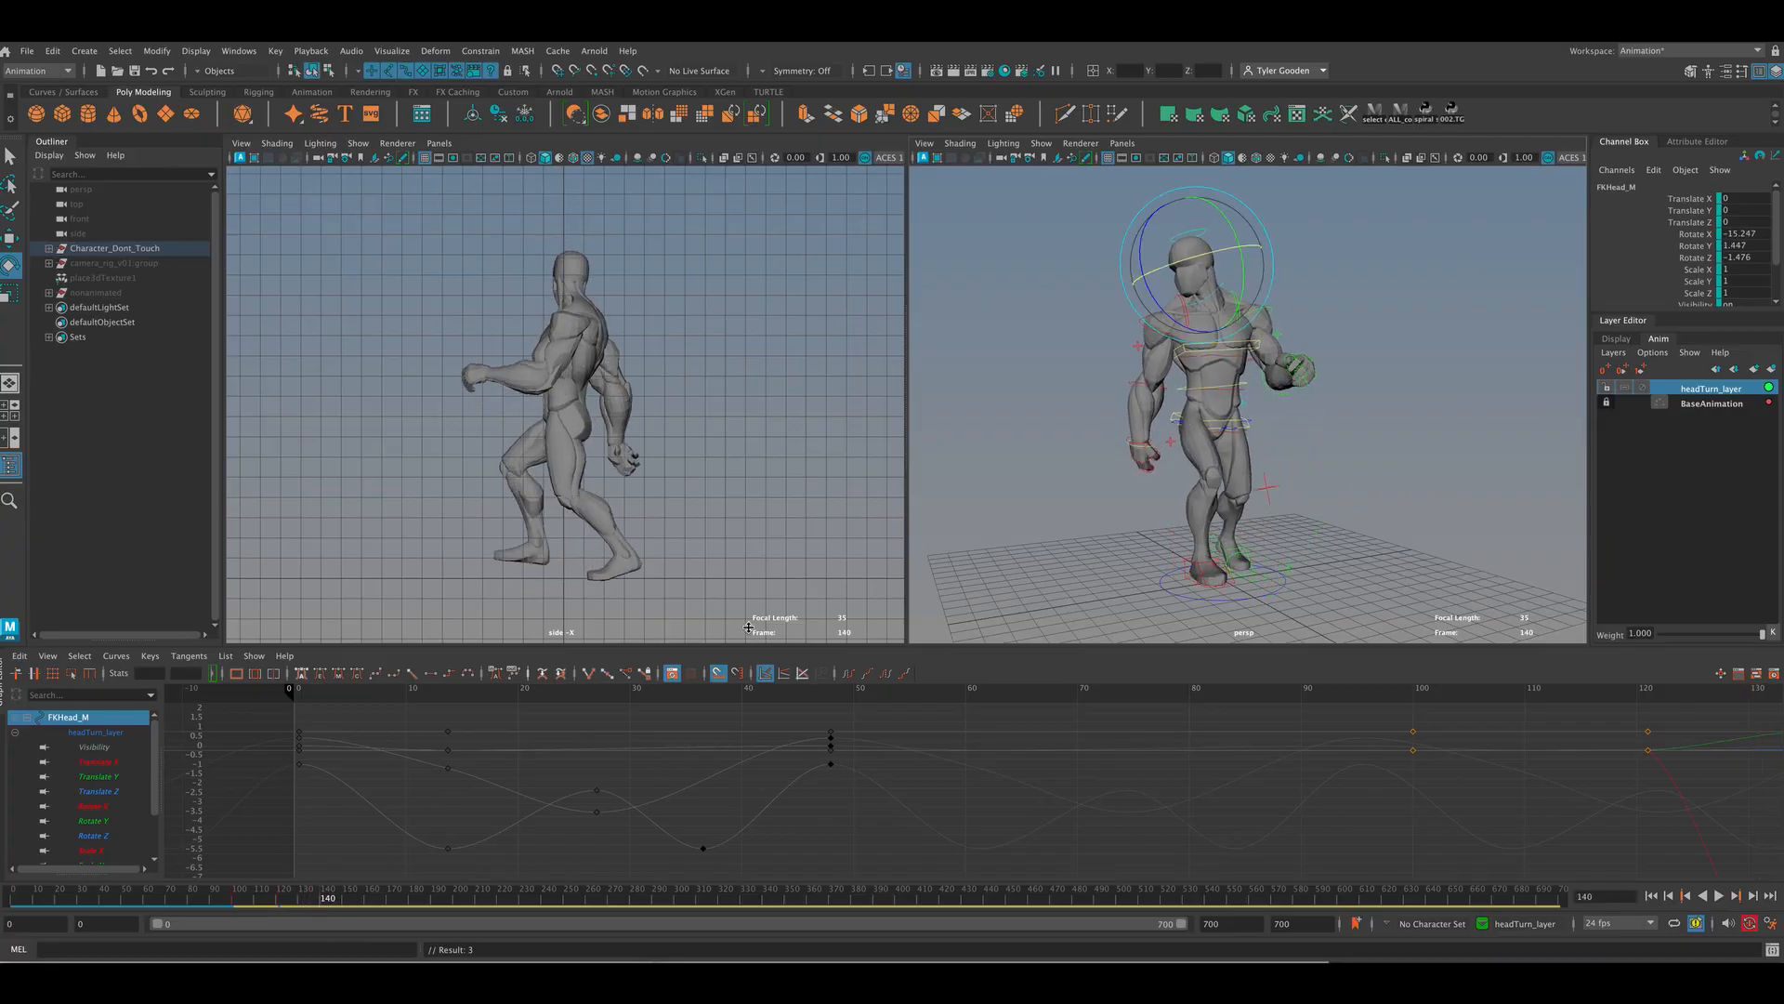
{"action": "left_click_drag", "start_coordinate": [1317, 478], "coordinate": [1411, 496], "text": "alt"}
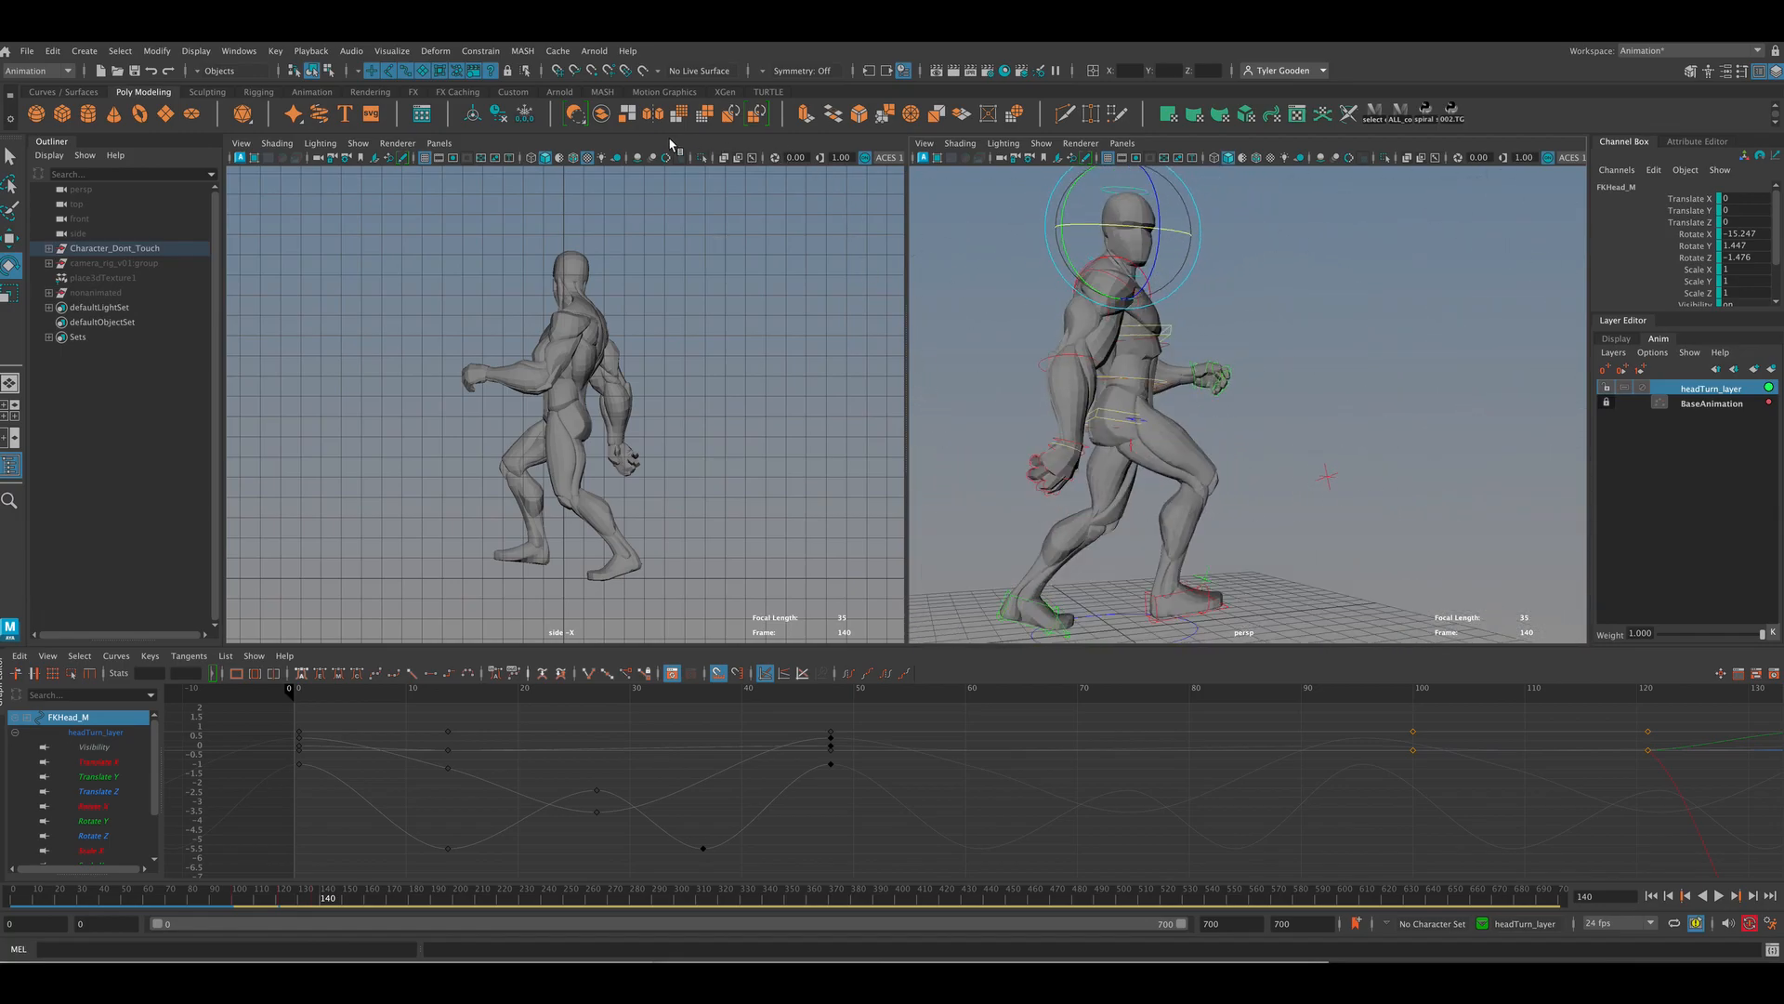
{"action": "left_click", "coordinate": [439, 143]}
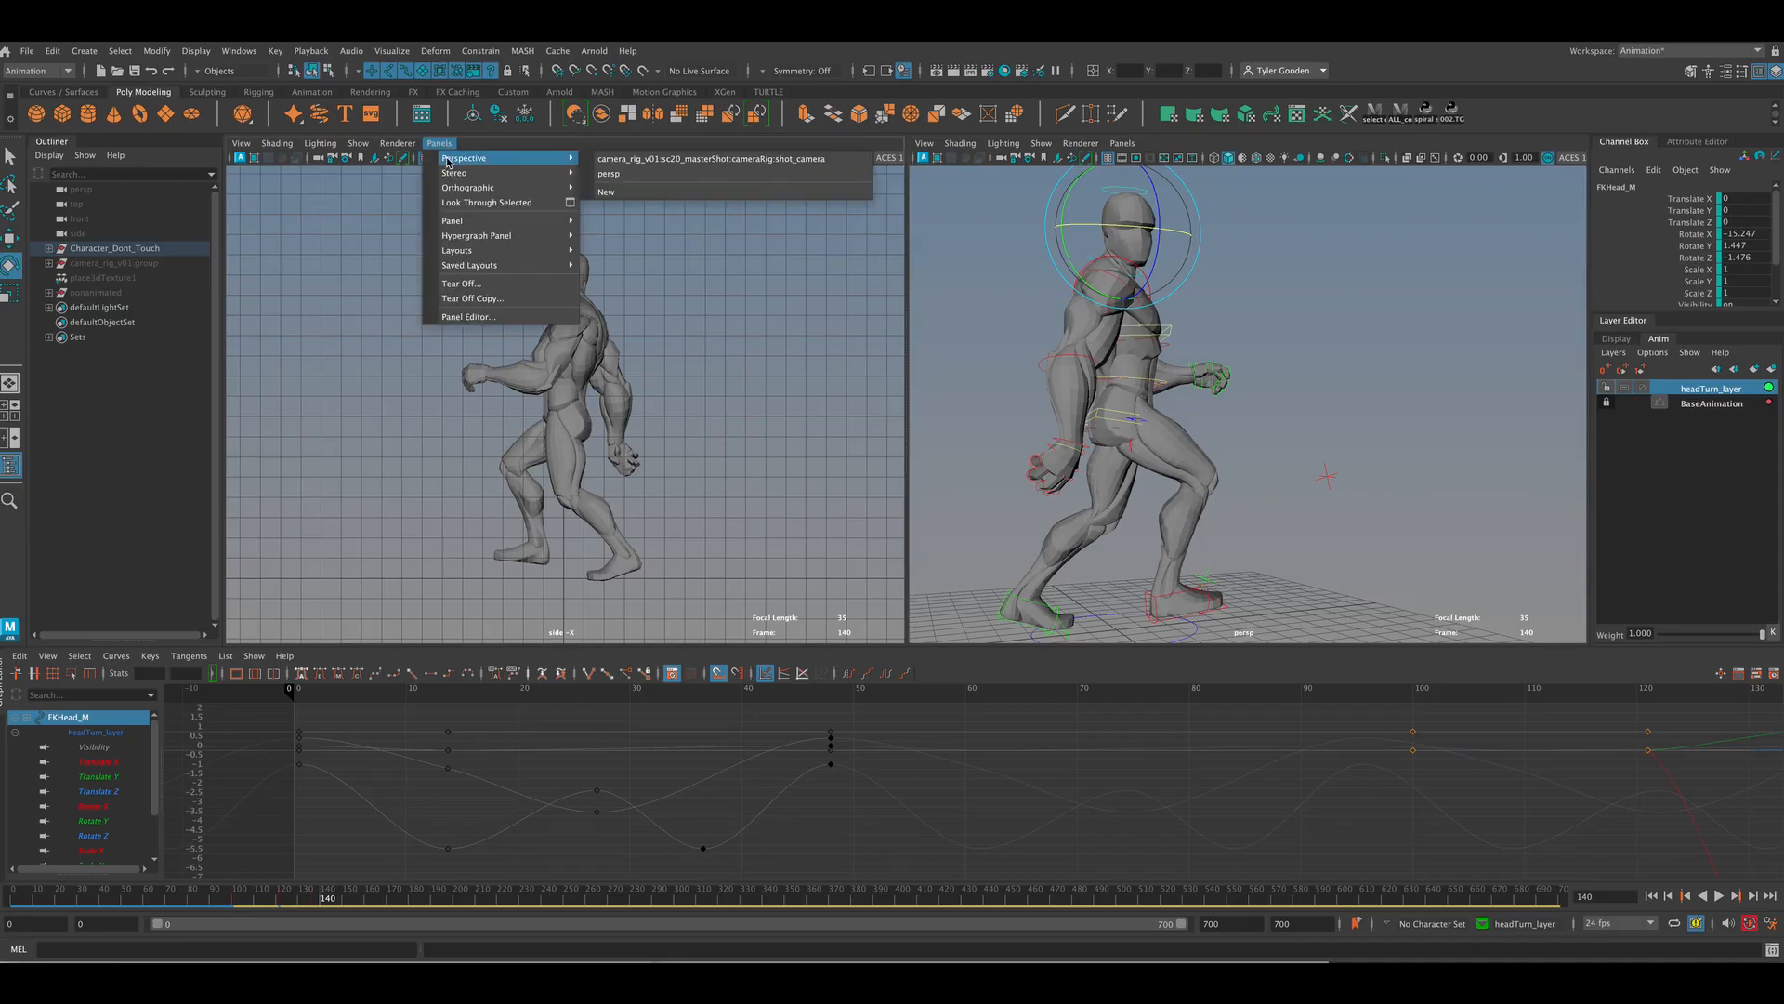
{"action": "mouse_move", "coordinate": [474, 250]}
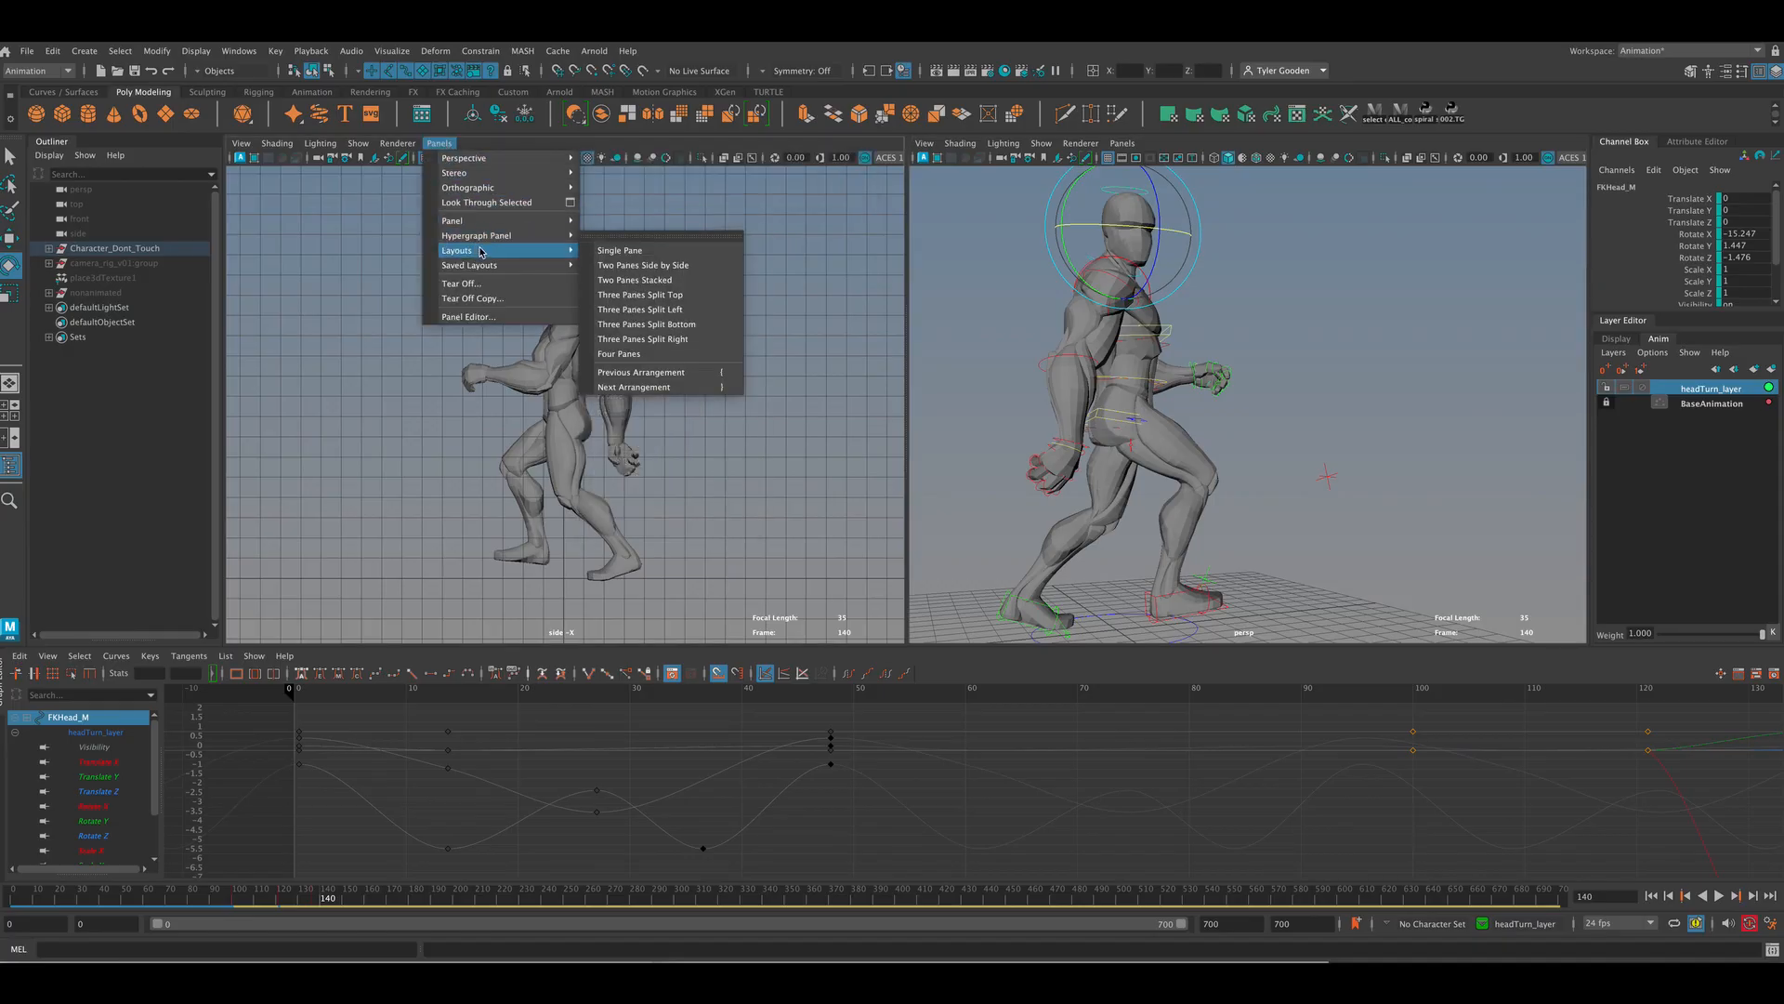
{"action": "left_click", "coordinate": [650, 251]}
{"action": "right_click_drag", "start_coordinate": [1155, 390], "coordinate": [257, 237], "text": "alt"}
Step: Display the persp camera in the single viewport pane with the whole character in frame
{"action": "left_click", "coordinate": [436, 144]}
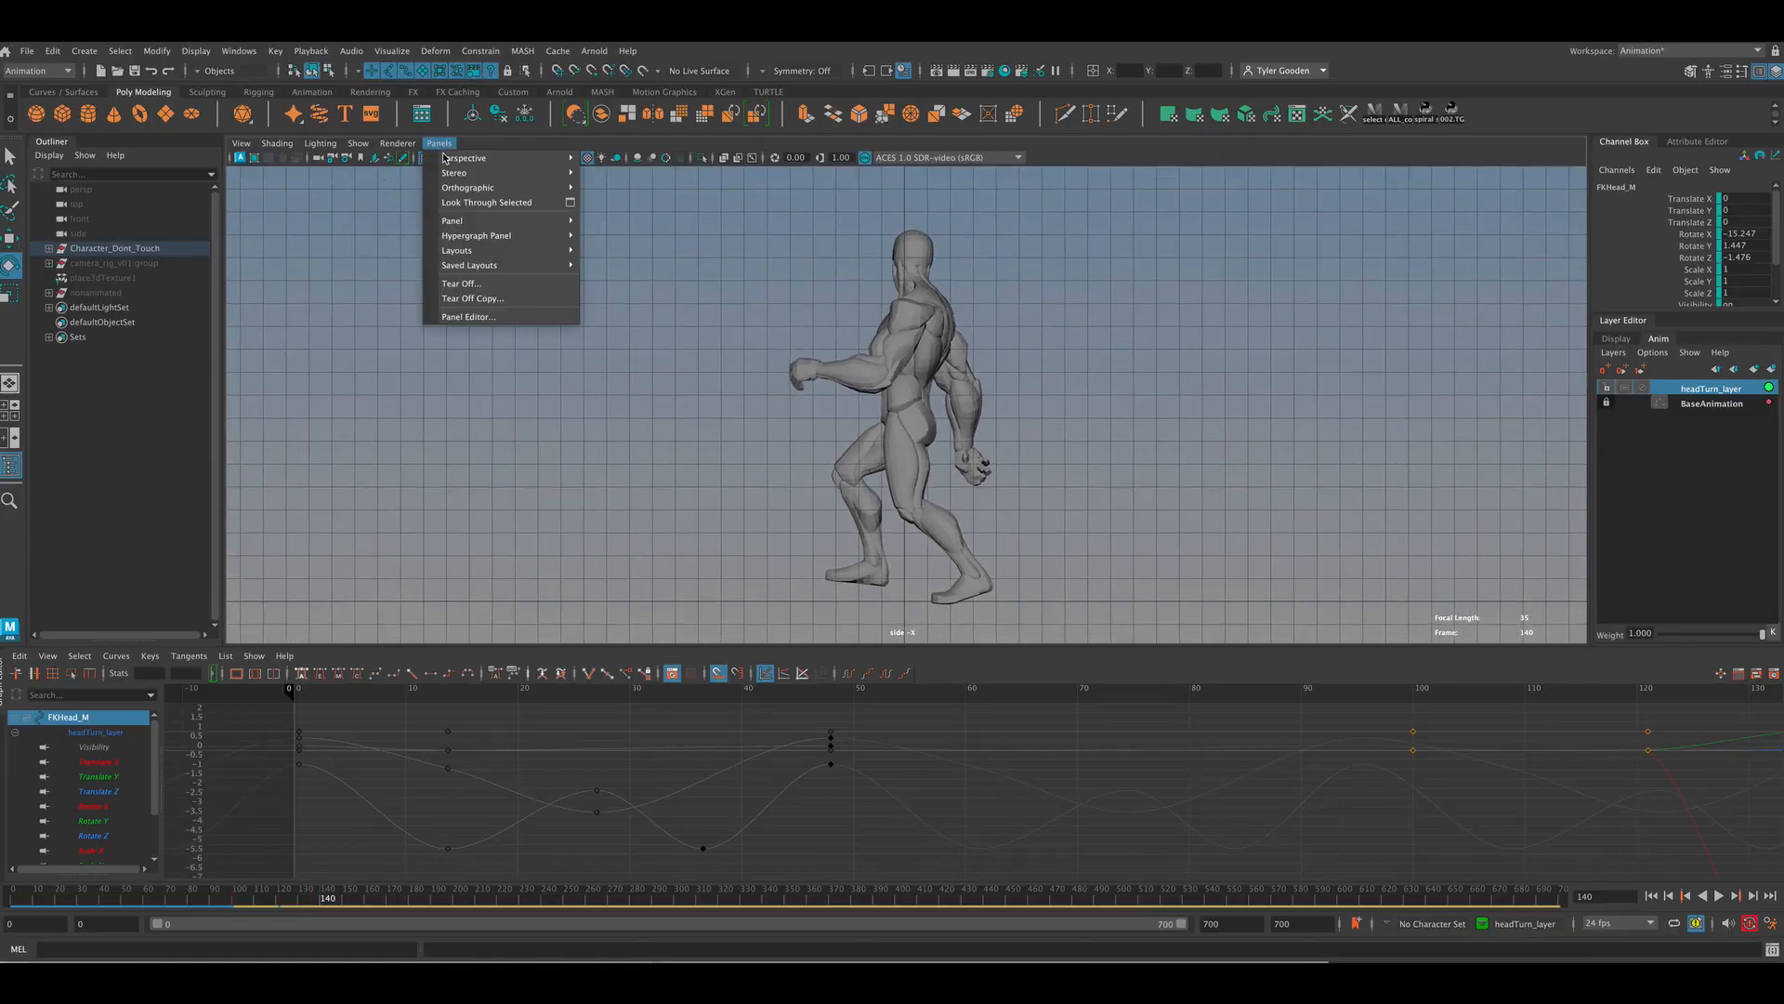
{"action": "mouse_move", "coordinate": [444, 158]}
{"action": "left_click", "coordinate": [614, 175]}
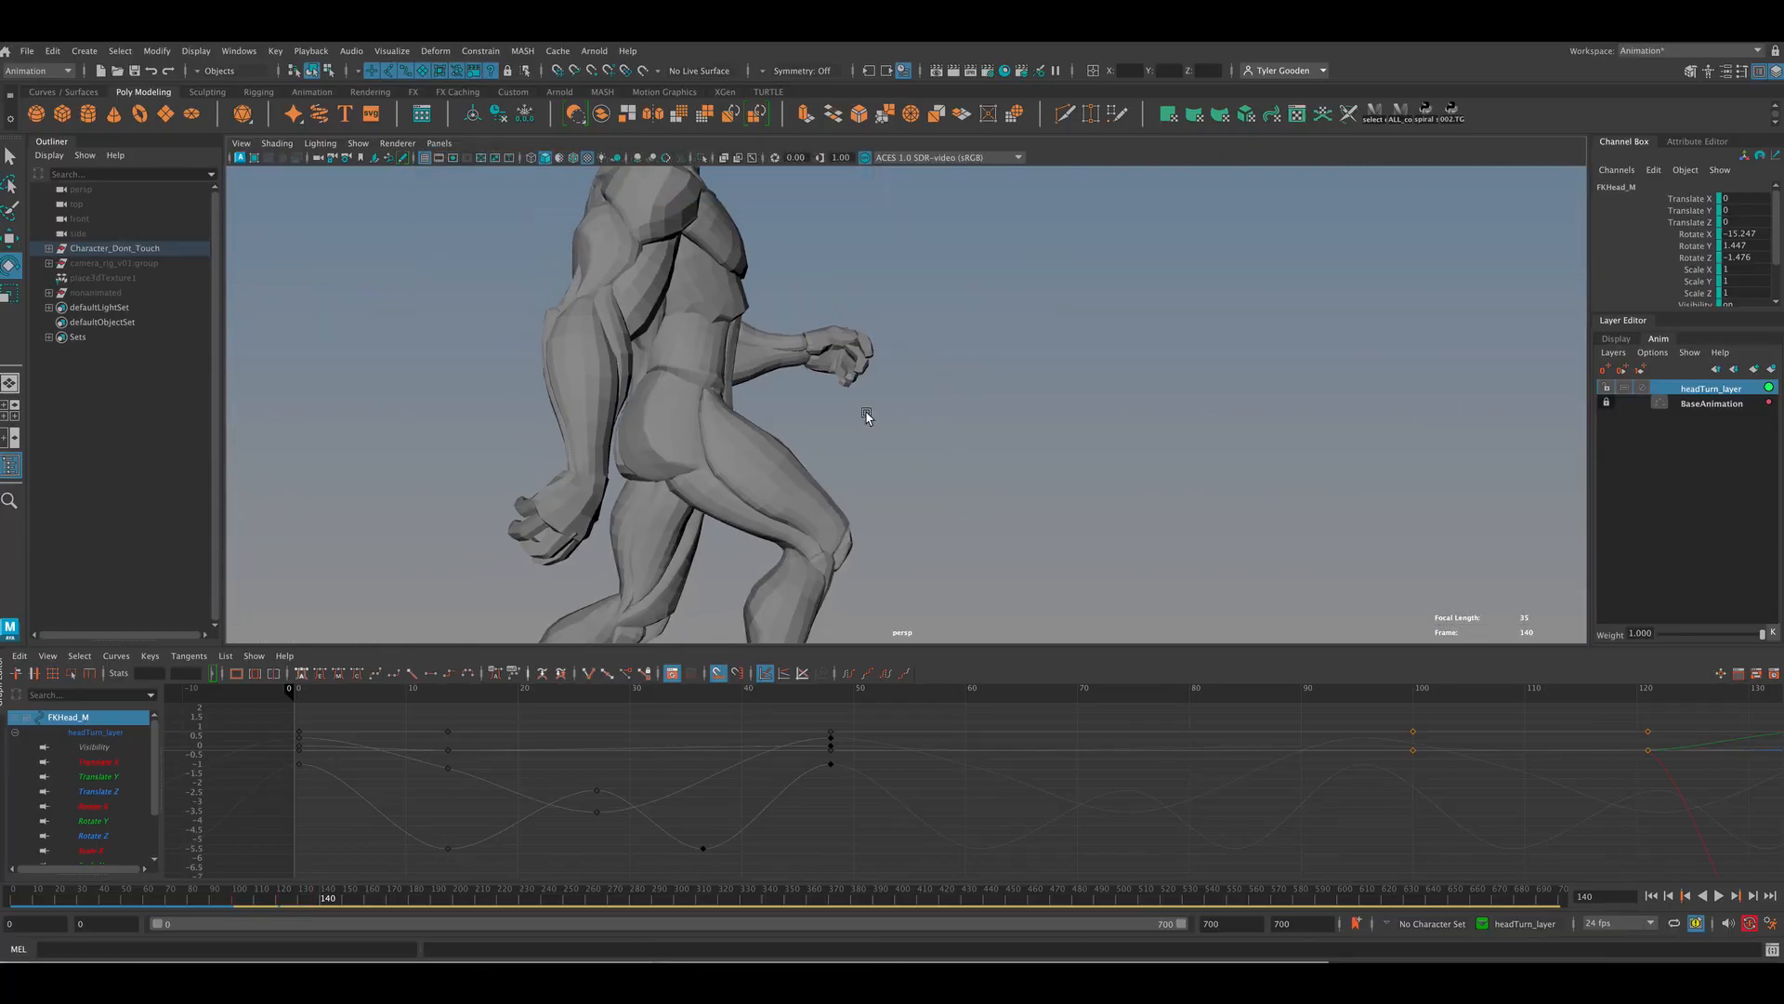
{"action": "right_click_drag", "start_coordinate": [866, 418], "coordinate": [786, 351], "text": "alt"}
{"action": "middle_click_drag", "start_coordinate": [786, 351], "coordinate": [882, 383], "text": "alt"}
{"action": "left_click_drag", "start_coordinate": [882, 383], "coordinate": [691, 335], "text": "alt"}
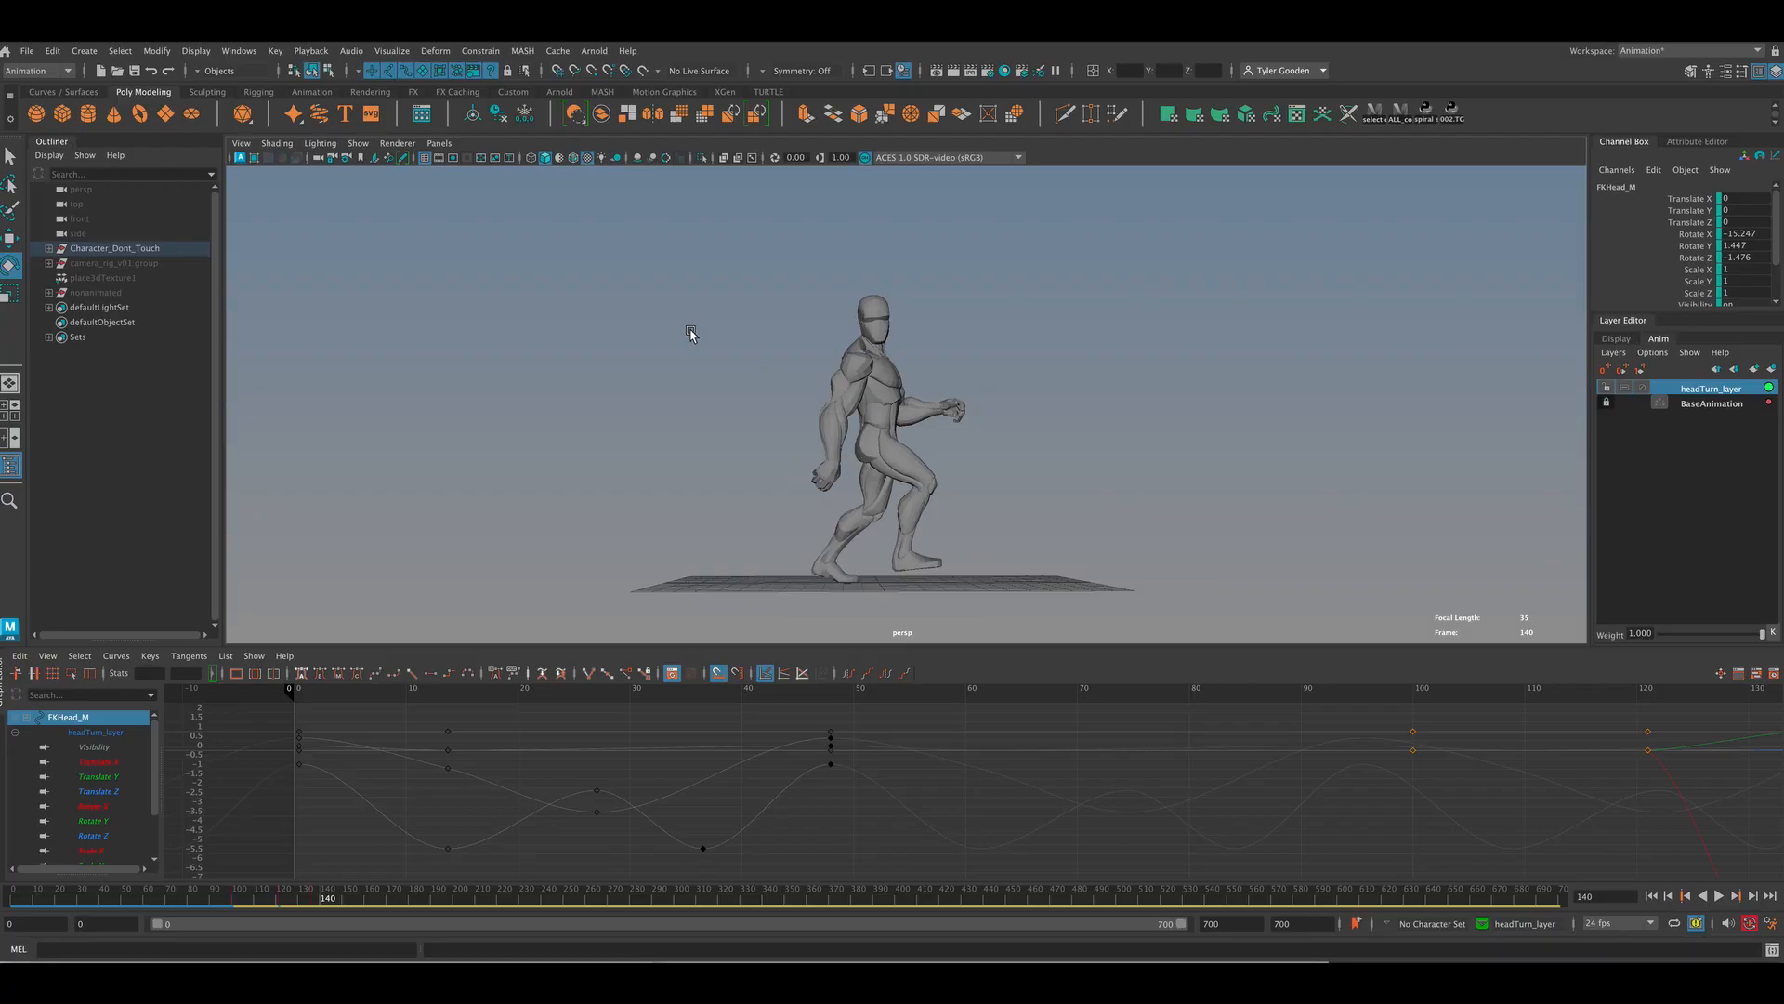
Step: Scrub the timeline between frames 99 and 140 to review the head turn over the walk cycle
{"action": "mouse_move", "coordinate": [332, 899]}
{"action": "left_mouse_down"}
{"action": "mouse_move", "coordinate": [266, 912]}
{"action": "mouse_move", "coordinate": [314, 921]}
{"action": "left_mouse_up"}
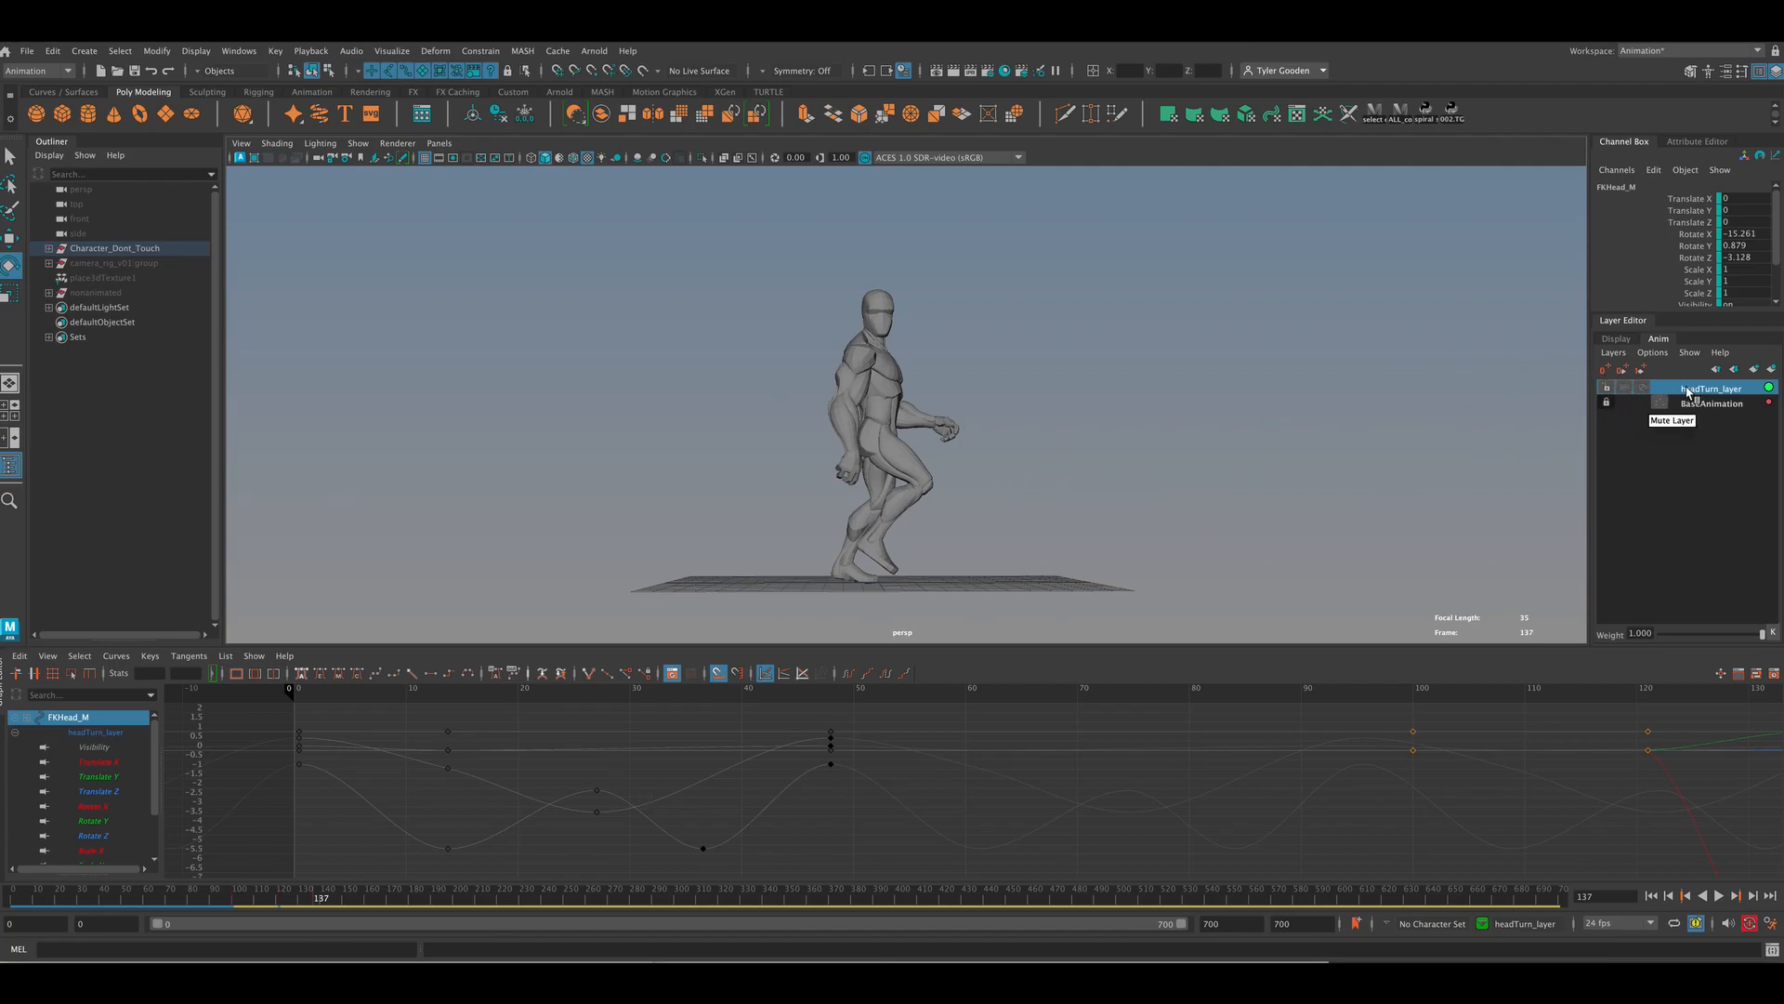
{"action": "left_click_drag", "start_coordinate": [300, 898], "coordinate": [234, 899]}
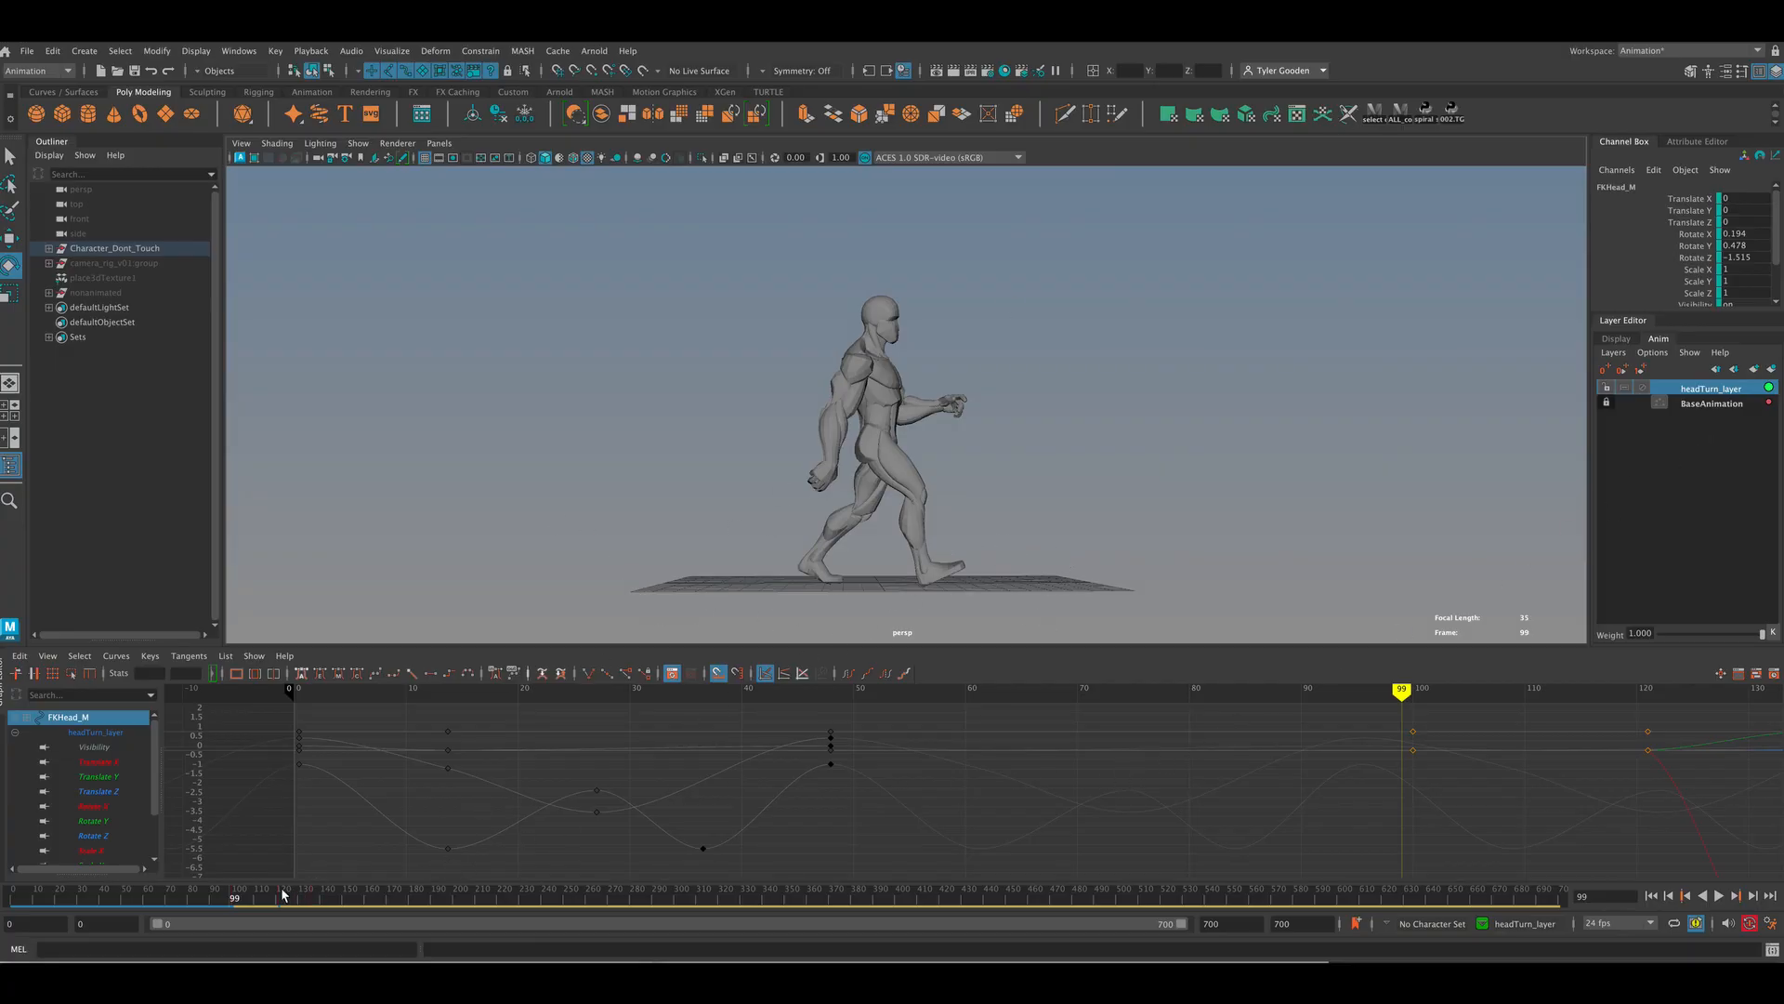
{"action": "left_click_drag", "start_coordinate": [243, 898], "coordinate": [327, 899]}
{"action": "left_click_drag", "start_coordinate": [1104, 483], "coordinate": [1051, 492], "text": "alt"}
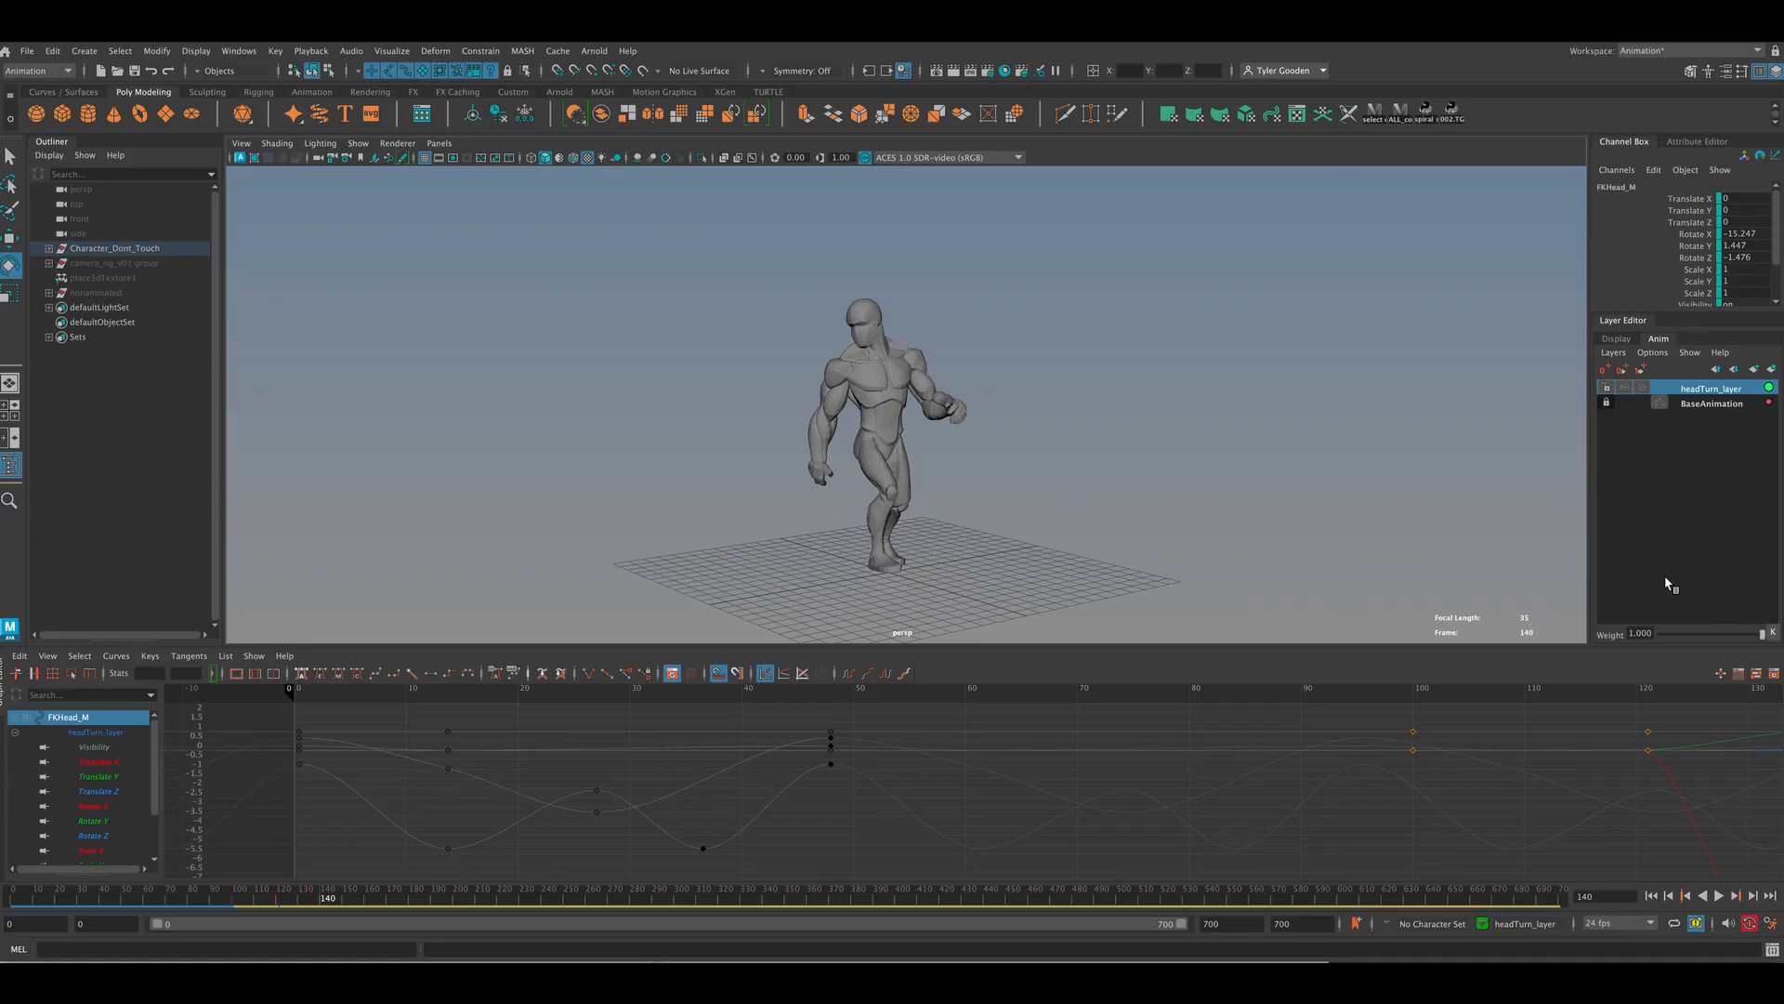
Step: Lower the headTurn_layer weight to about 0.493 and scrub between frames 163 and 134 to check the head turn
{"action": "left_click_drag", "start_coordinate": [1763, 637], "coordinate": [1710, 640]}
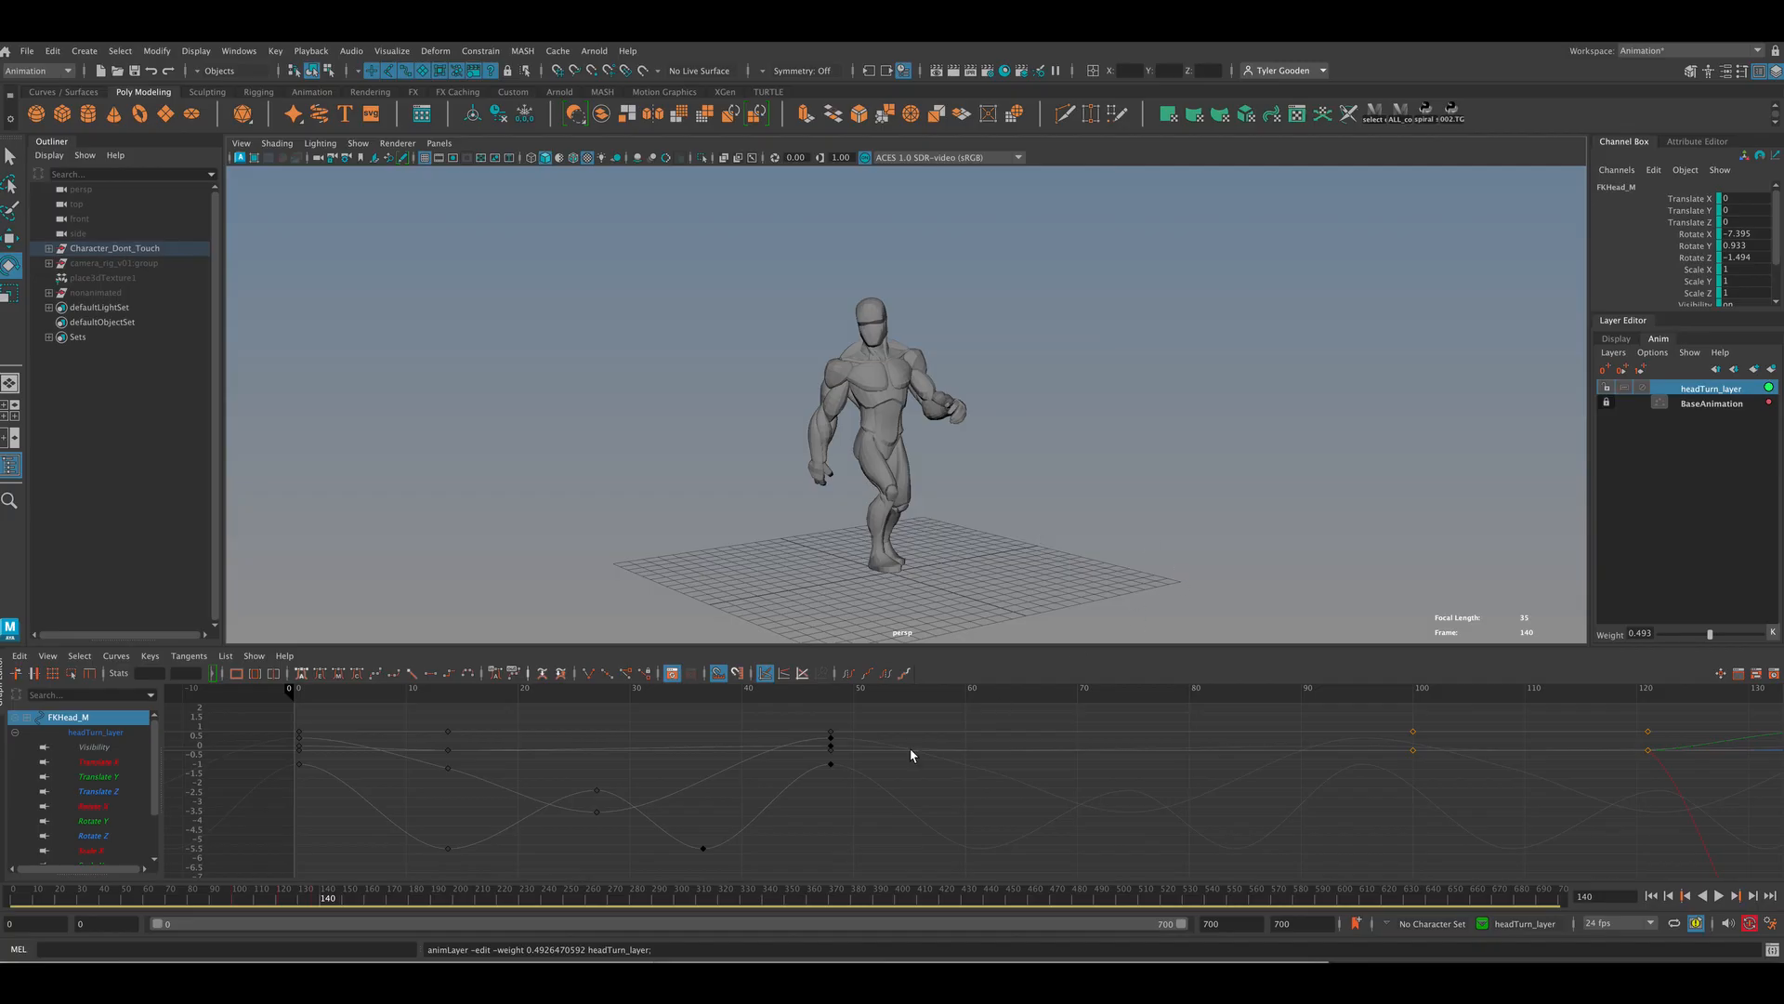
{"action": "mouse_move", "coordinate": [323, 897]}
{"action": "left_mouse_down"}
{"action": "mouse_move", "coordinate": [258, 898]}
{"action": "mouse_move", "coordinate": [372, 898]}
{"action": "left_mouse_up"}
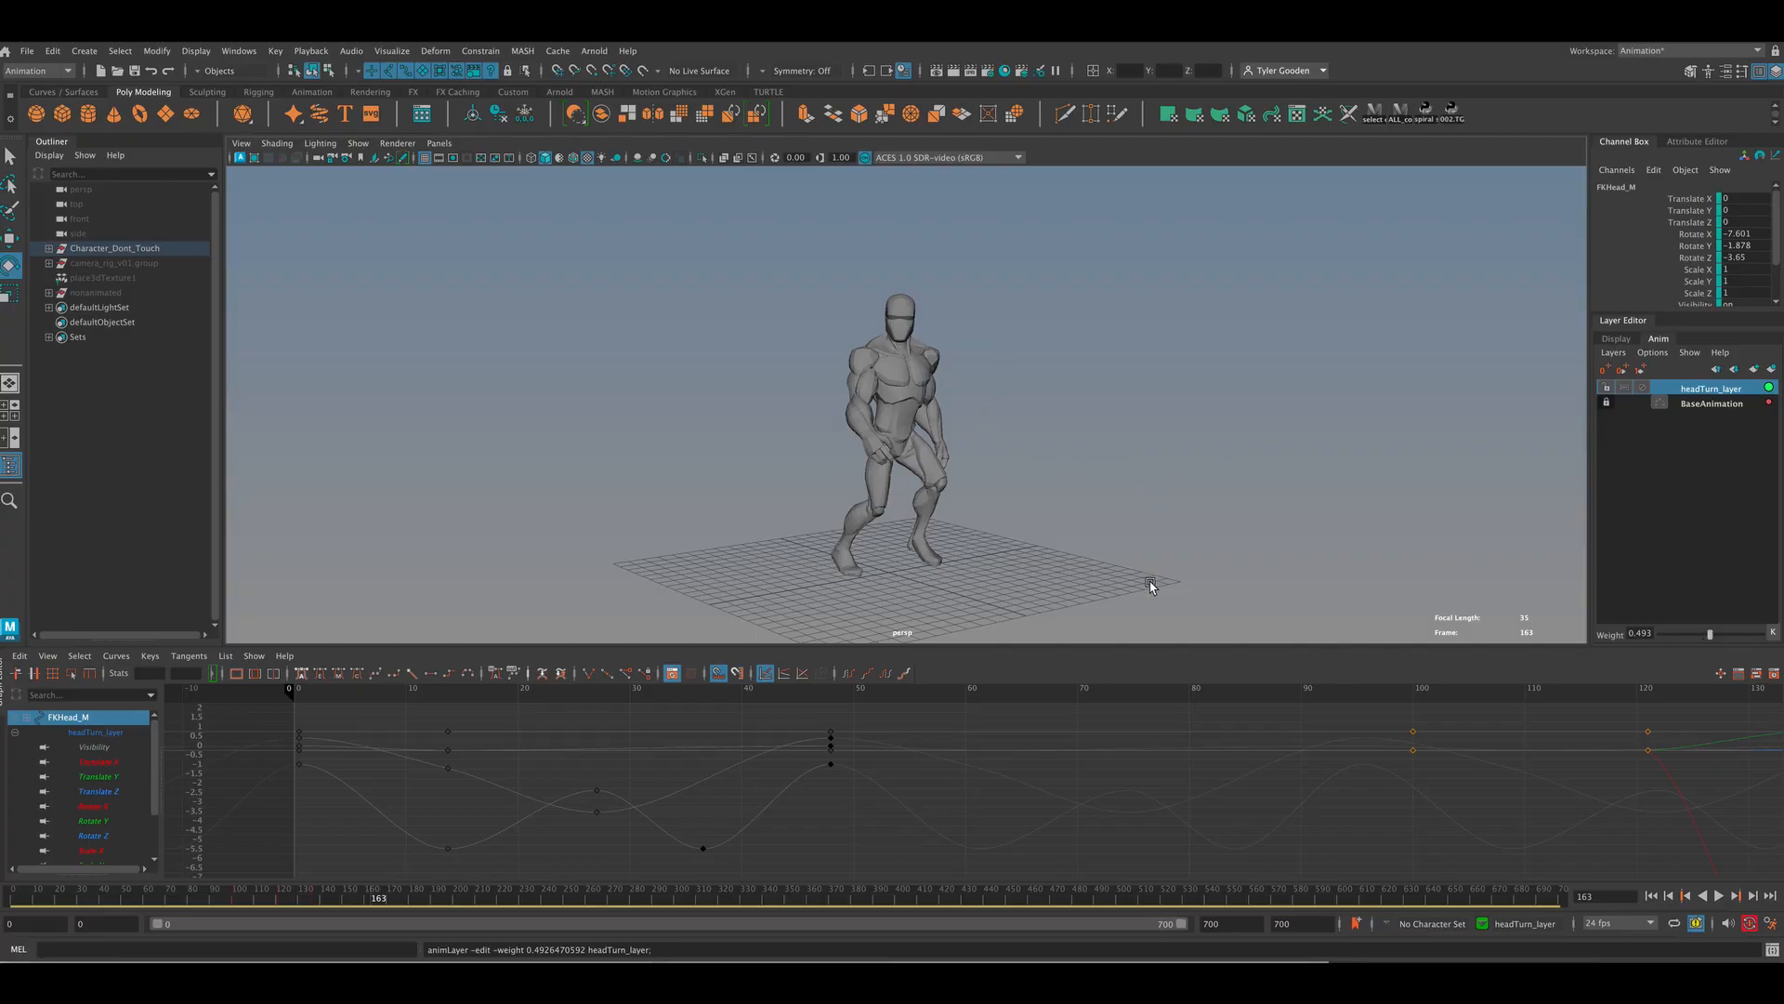
{"action": "left_click_drag", "start_coordinate": [372, 898], "coordinate": [319, 884]}
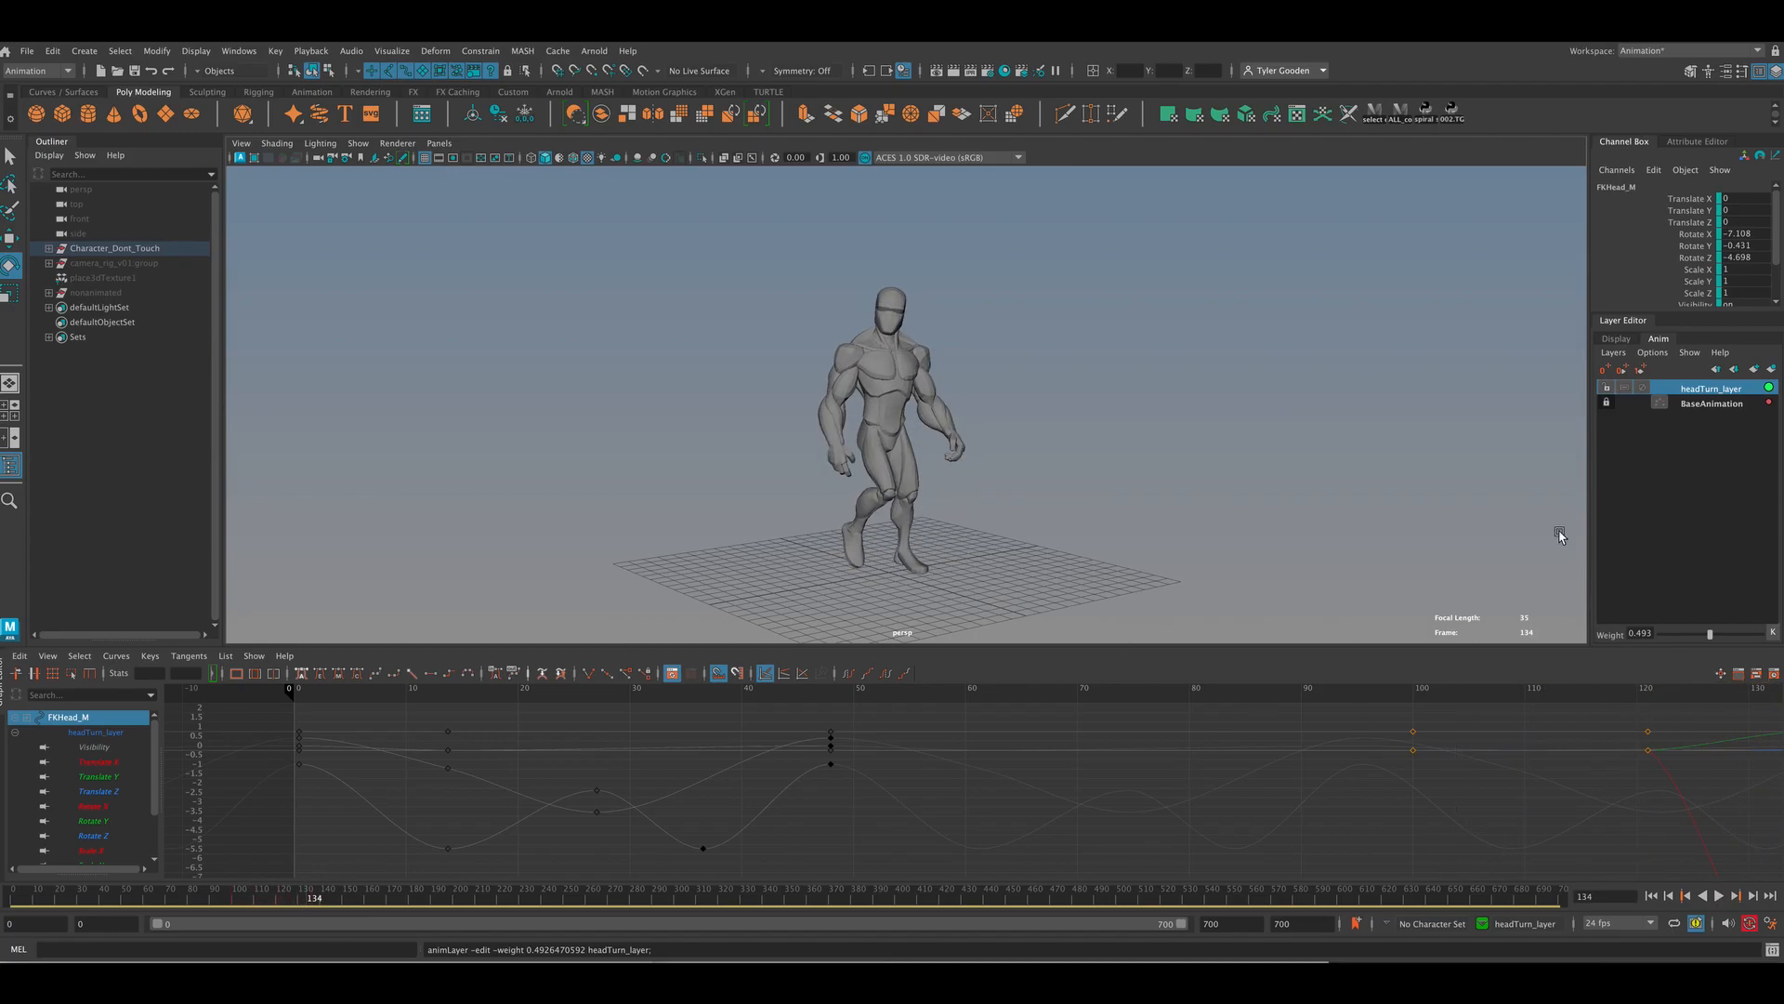
Step: Restore the headTurn_layer weight to 1.000 and frame the head control's curves in the Graph Editor
{"action": "left_click_drag", "start_coordinate": [1714, 636], "coordinate": [1780, 637]}
{"action": "key", "text": "a"}
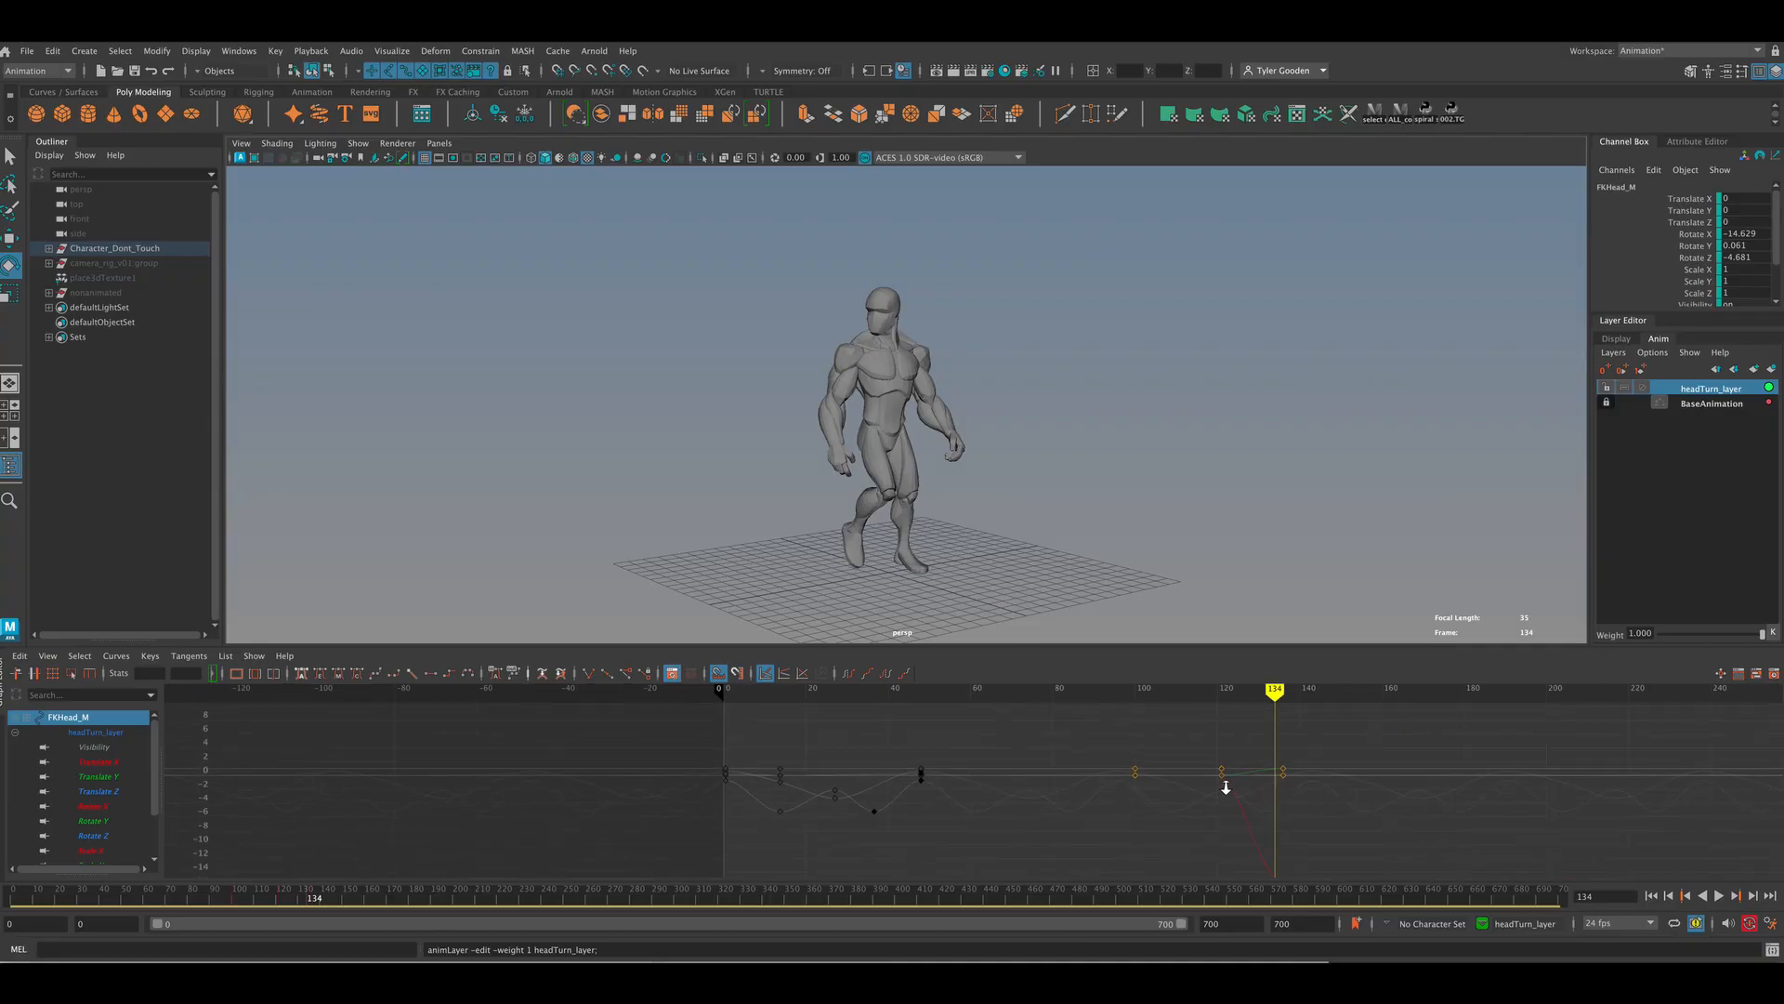
{"action": "right_click_drag", "start_coordinate": [1153, 834], "coordinate": [1206, 826], "text": "alt"}
{"action": "middle_click_drag", "start_coordinate": [1208, 783], "coordinate": [991, 792], "text": "alt"}
{"action": "right_click_drag", "start_coordinate": [1123, 770], "coordinate": [1125, 765], "text": "alt"}
{"action": "middle_click_drag", "start_coordinate": [1153, 766], "coordinate": [1120, 712], "text": "alt"}
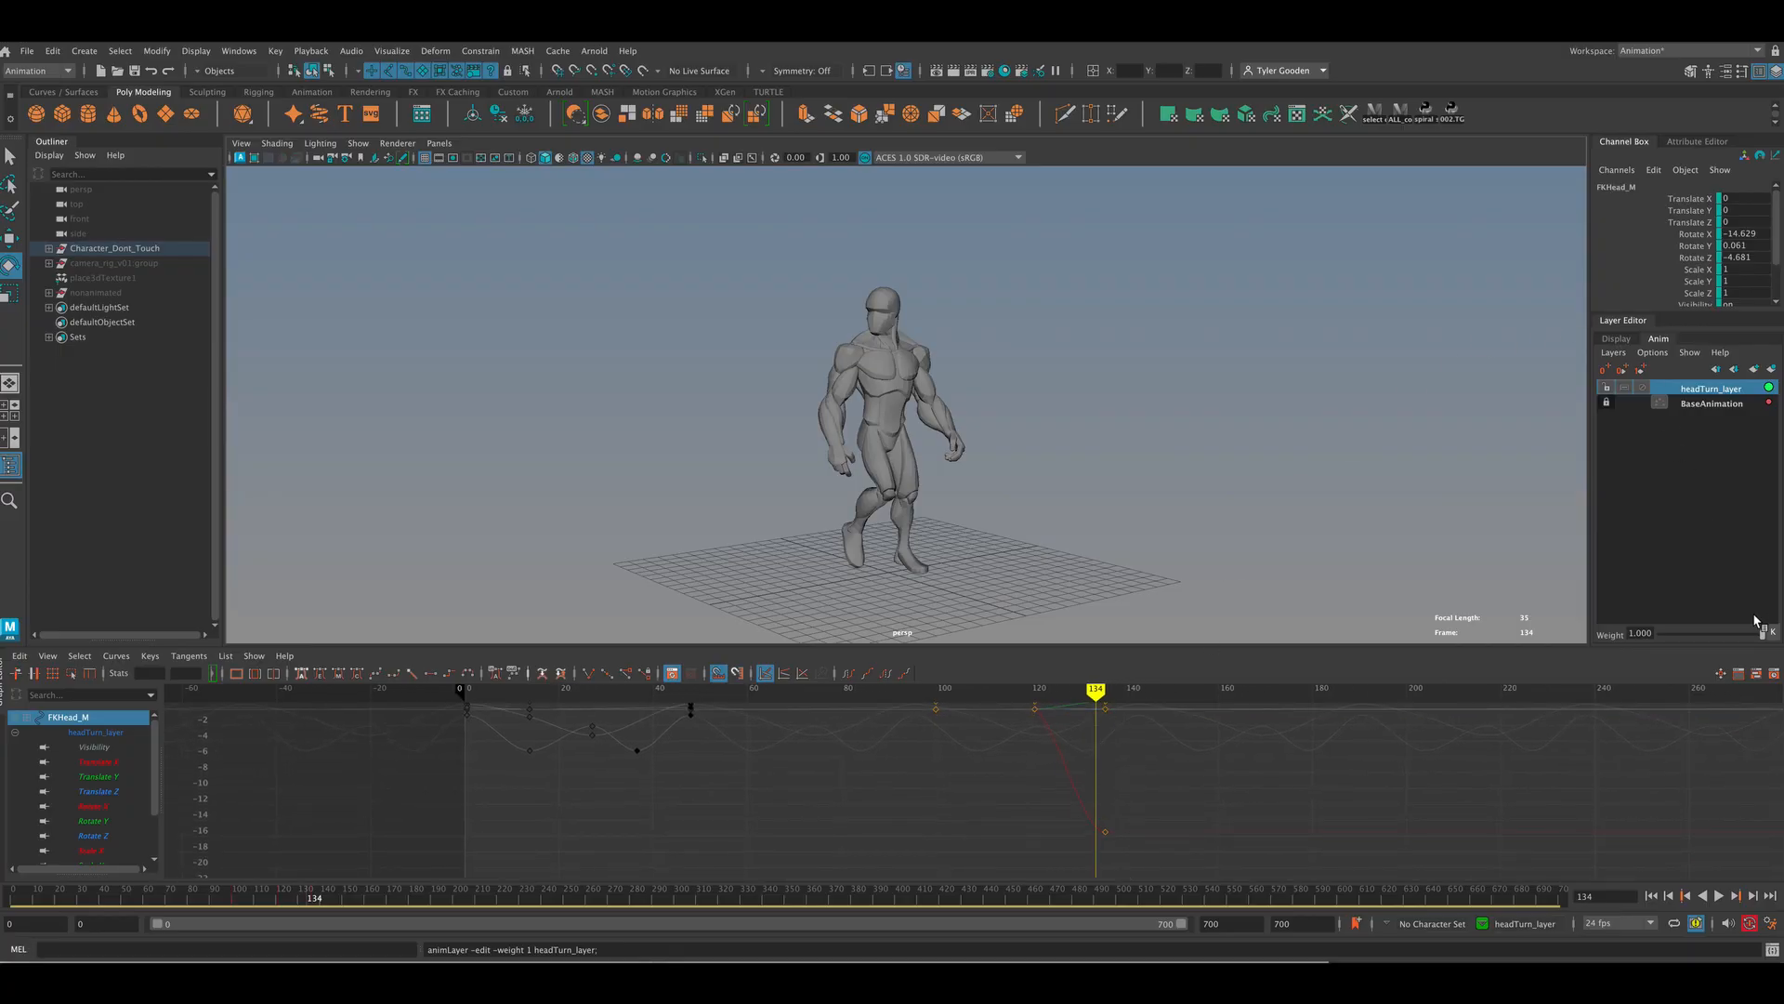
Step: Reduce the headTurn_layer weight to about 0.662 and view the character's head pose
{"action": "mouse_move", "coordinate": [1745, 639]}
{"action": "left_mouse_down"}
{"action": "mouse_move", "coordinate": [1709, 639]}
{"action": "mouse_move", "coordinate": [1753, 637]}
{"action": "mouse_move", "coordinate": [1728, 637]}
{"action": "left_mouse_up"}
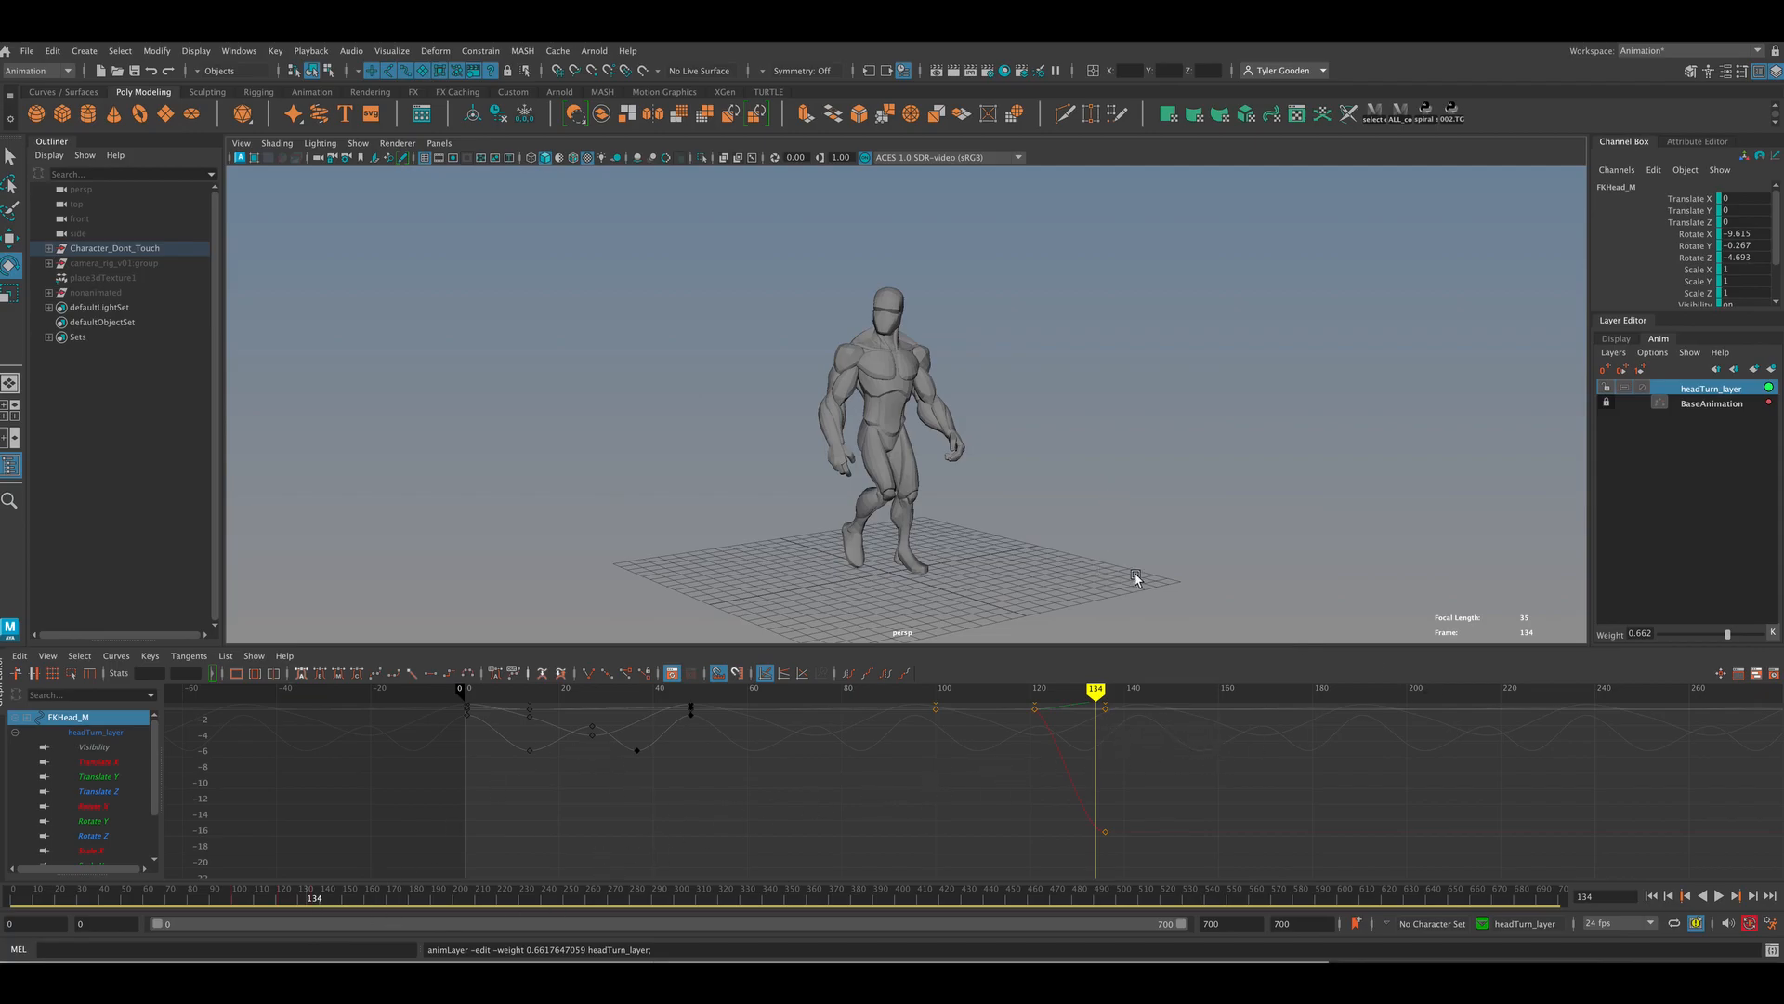
{"action": "left_click_drag", "start_coordinate": [1109, 576], "coordinate": [1153, 558], "text": "alt"}
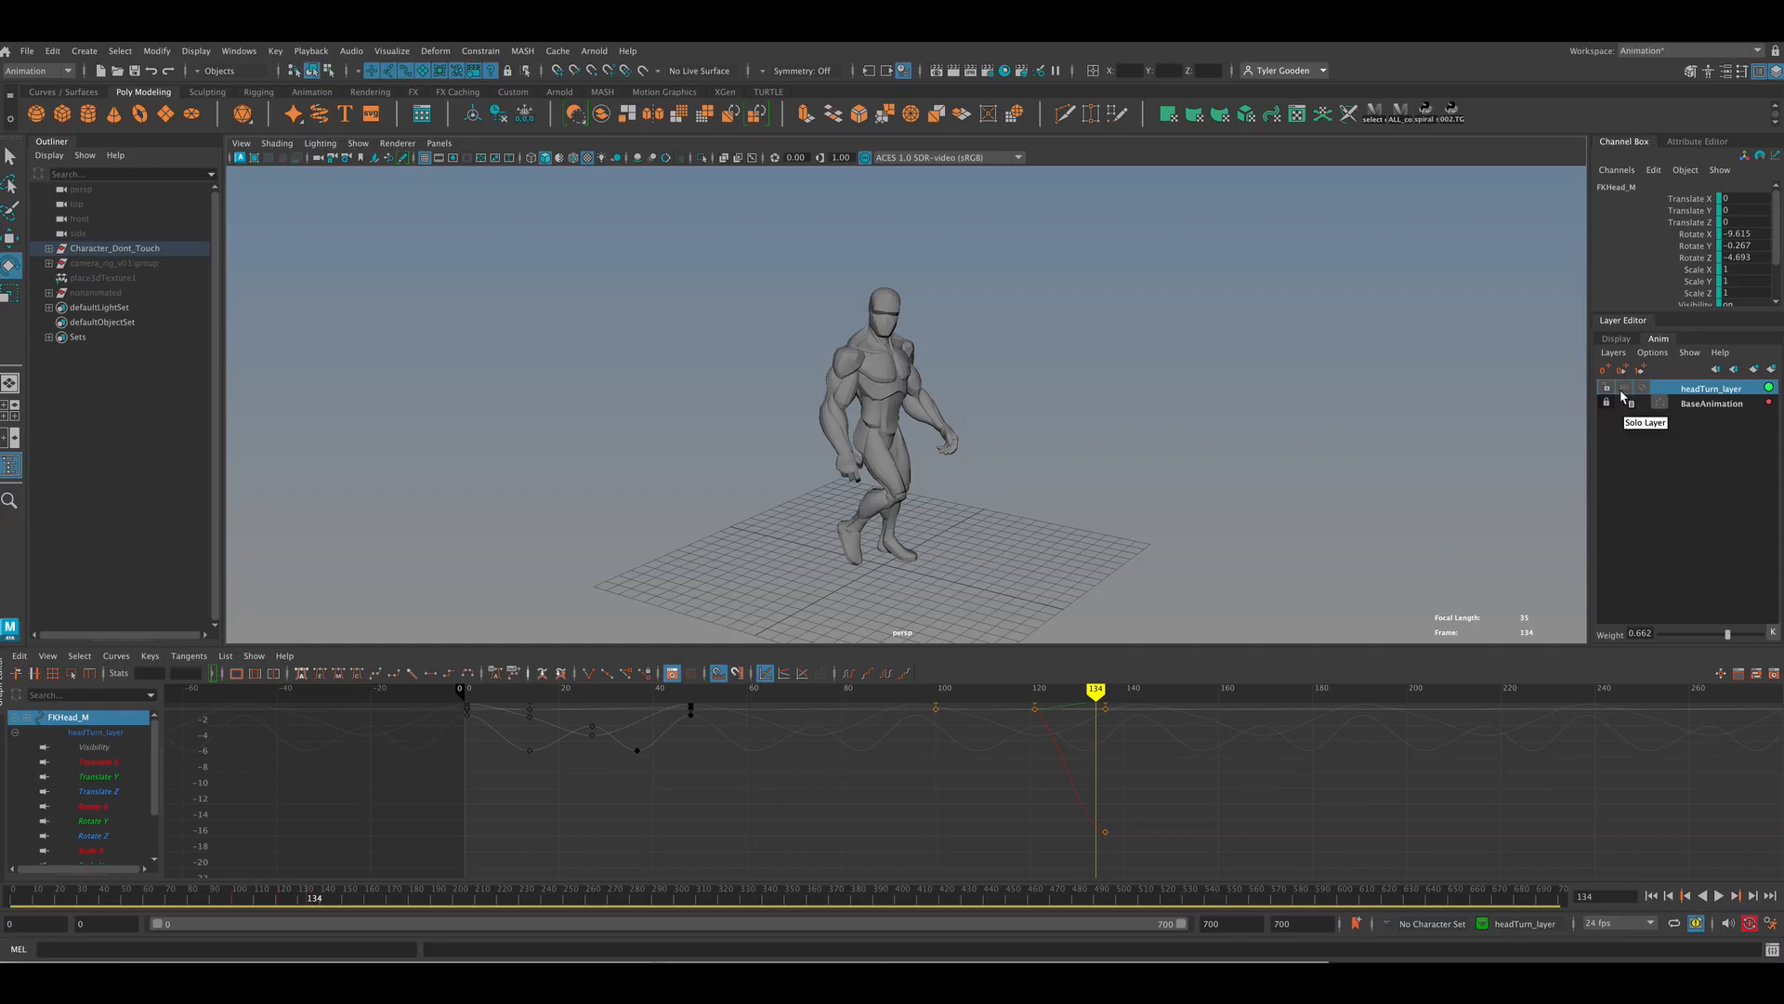
{"action": "left_click_drag", "start_coordinate": [1222, 490], "coordinate": [1274, 466], "text": "alt"}
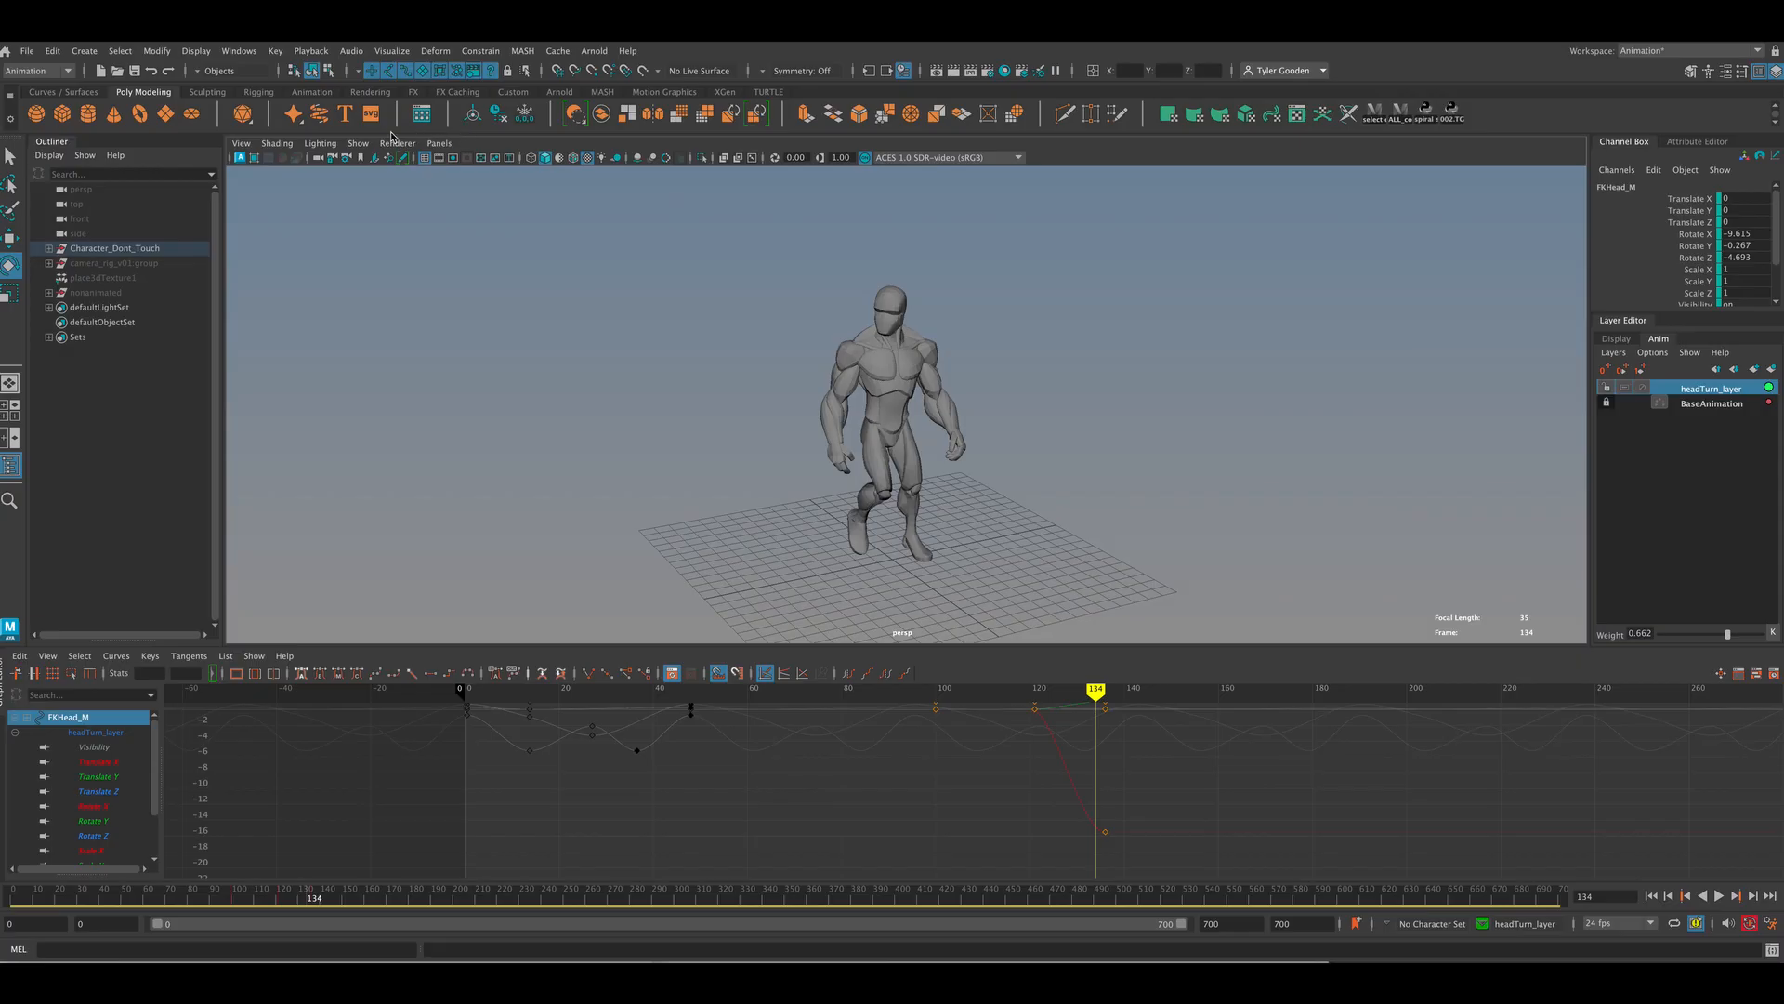
Step: Display the rig's control curves around the character in the persp viewport
{"action": "left_click", "coordinate": [361, 144]}
{"action": "left_click", "coordinate": [362, 230]}
{"action": "left_click_drag", "start_coordinate": [1026, 439], "coordinate": [1066, 495], "text": "alt"}
{"action": "right_click_drag", "start_coordinate": [1069, 496], "coordinate": [1221, 512], "text": "alt"}
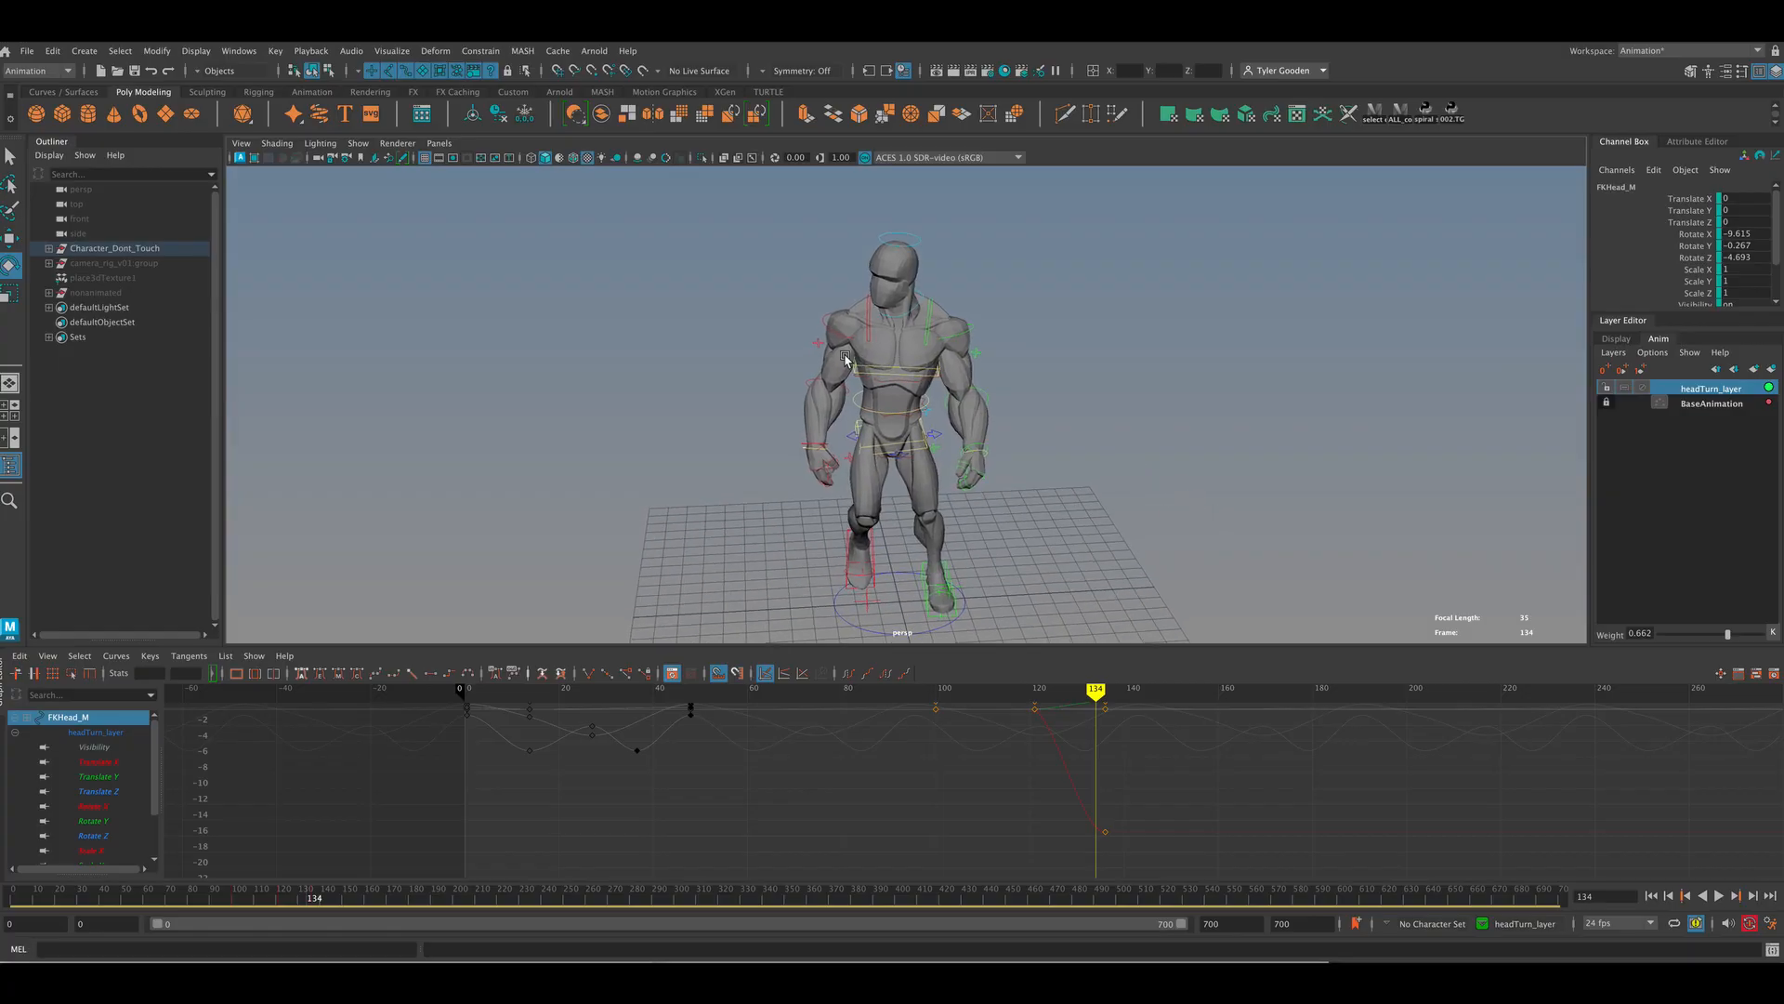
{"action": "mouse_move", "coordinate": [1094, 472]}
{"action": "left_mouse_down", "text": "alt"}
{"action": "mouse_move", "coordinate": [1116, 476]}
{"action": "mouse_move", "coordinate": [1104, 454]}
{"action": "left_mouse_up", "text": "alt"}
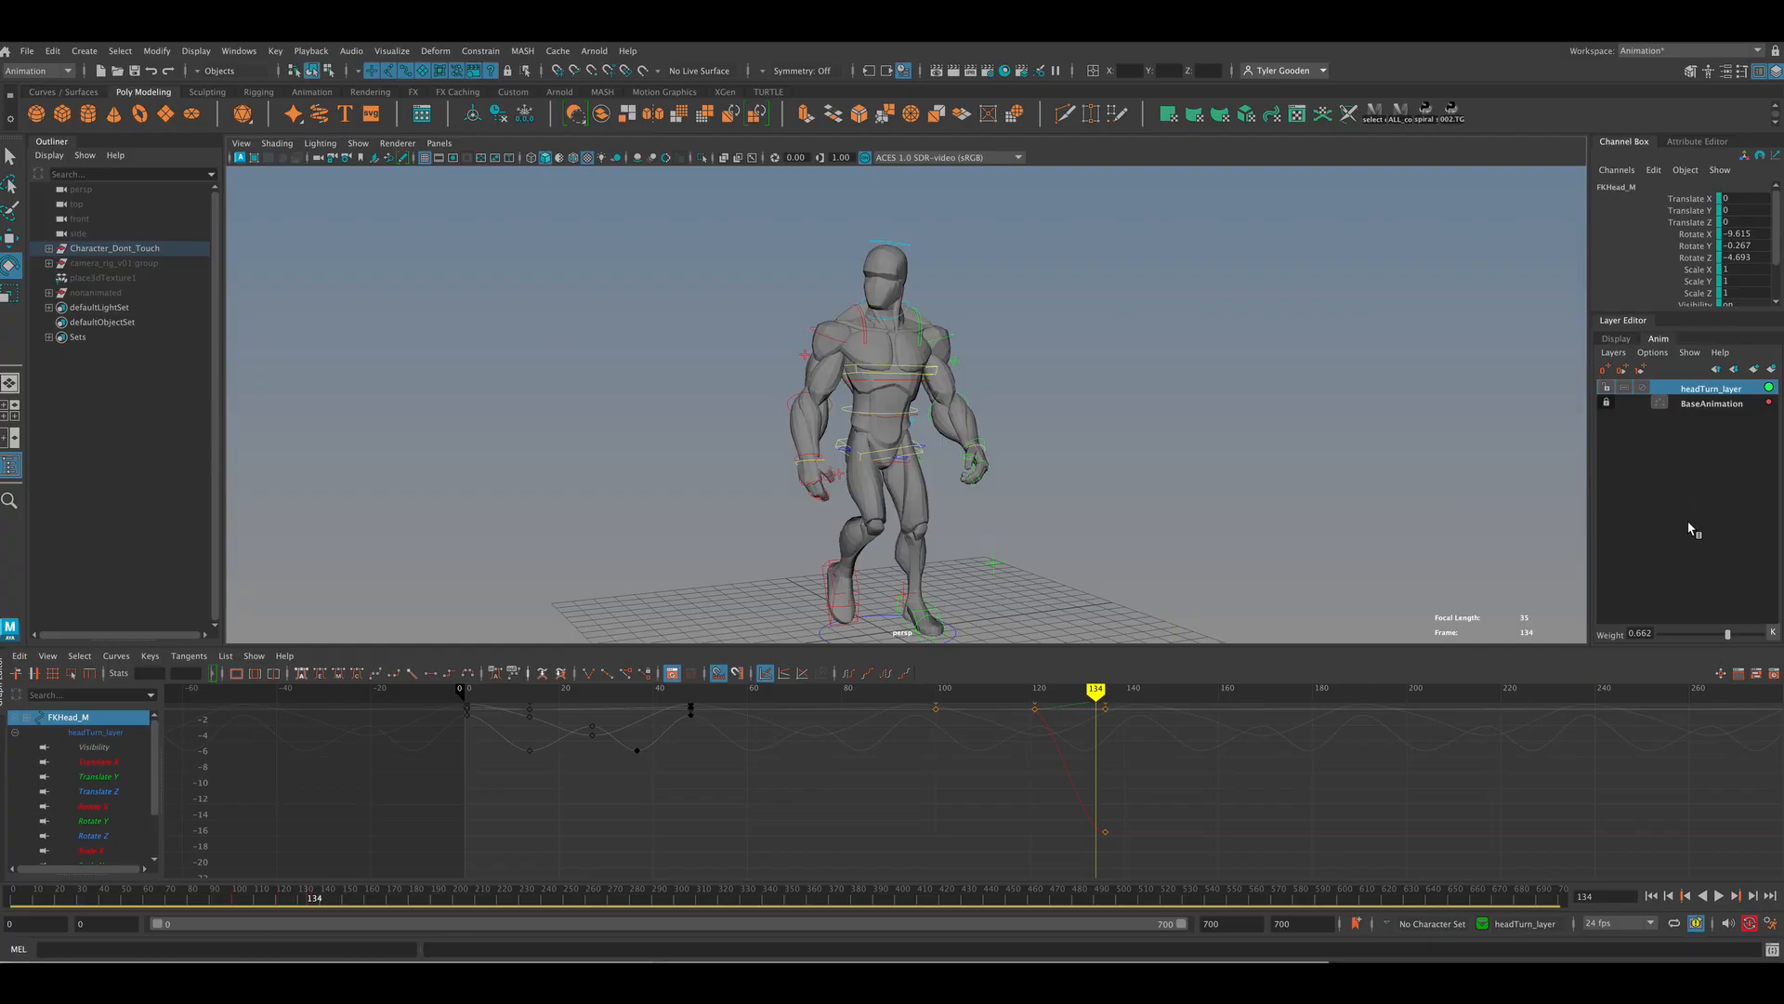
{"action": "left_click", "coordinate": [1655, 354]}
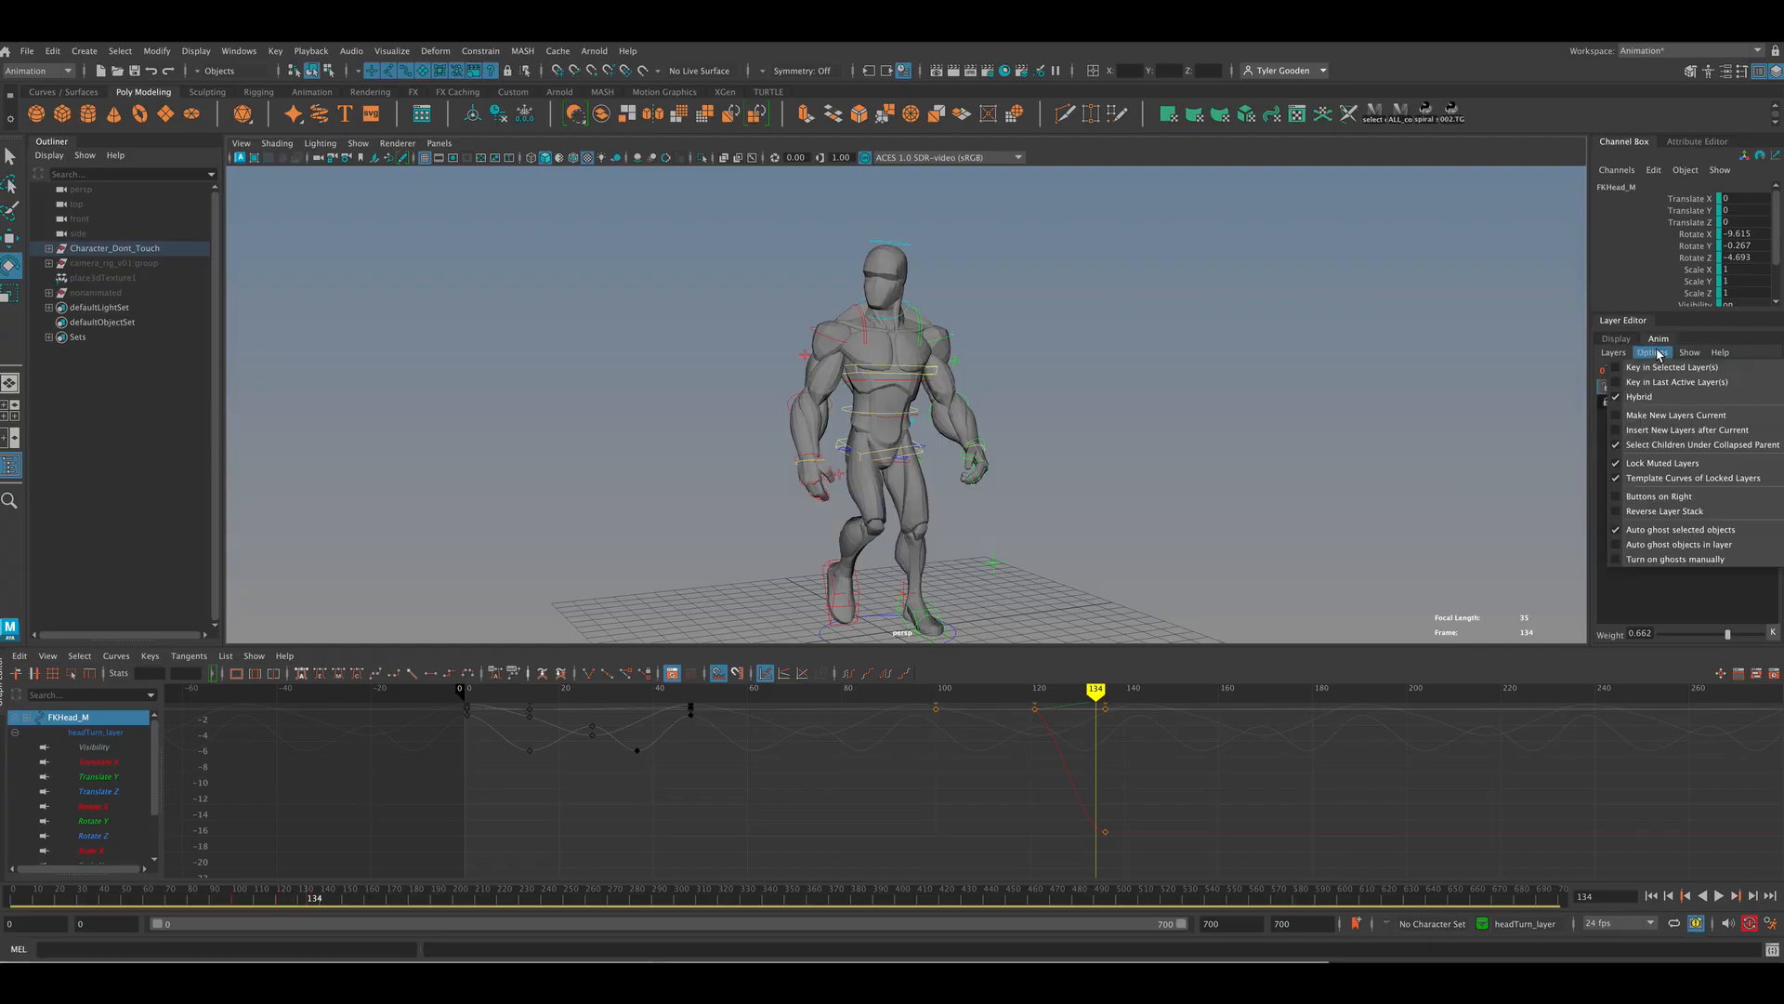
{"action": "mouse_move", "coordinate": [1615, 358]}
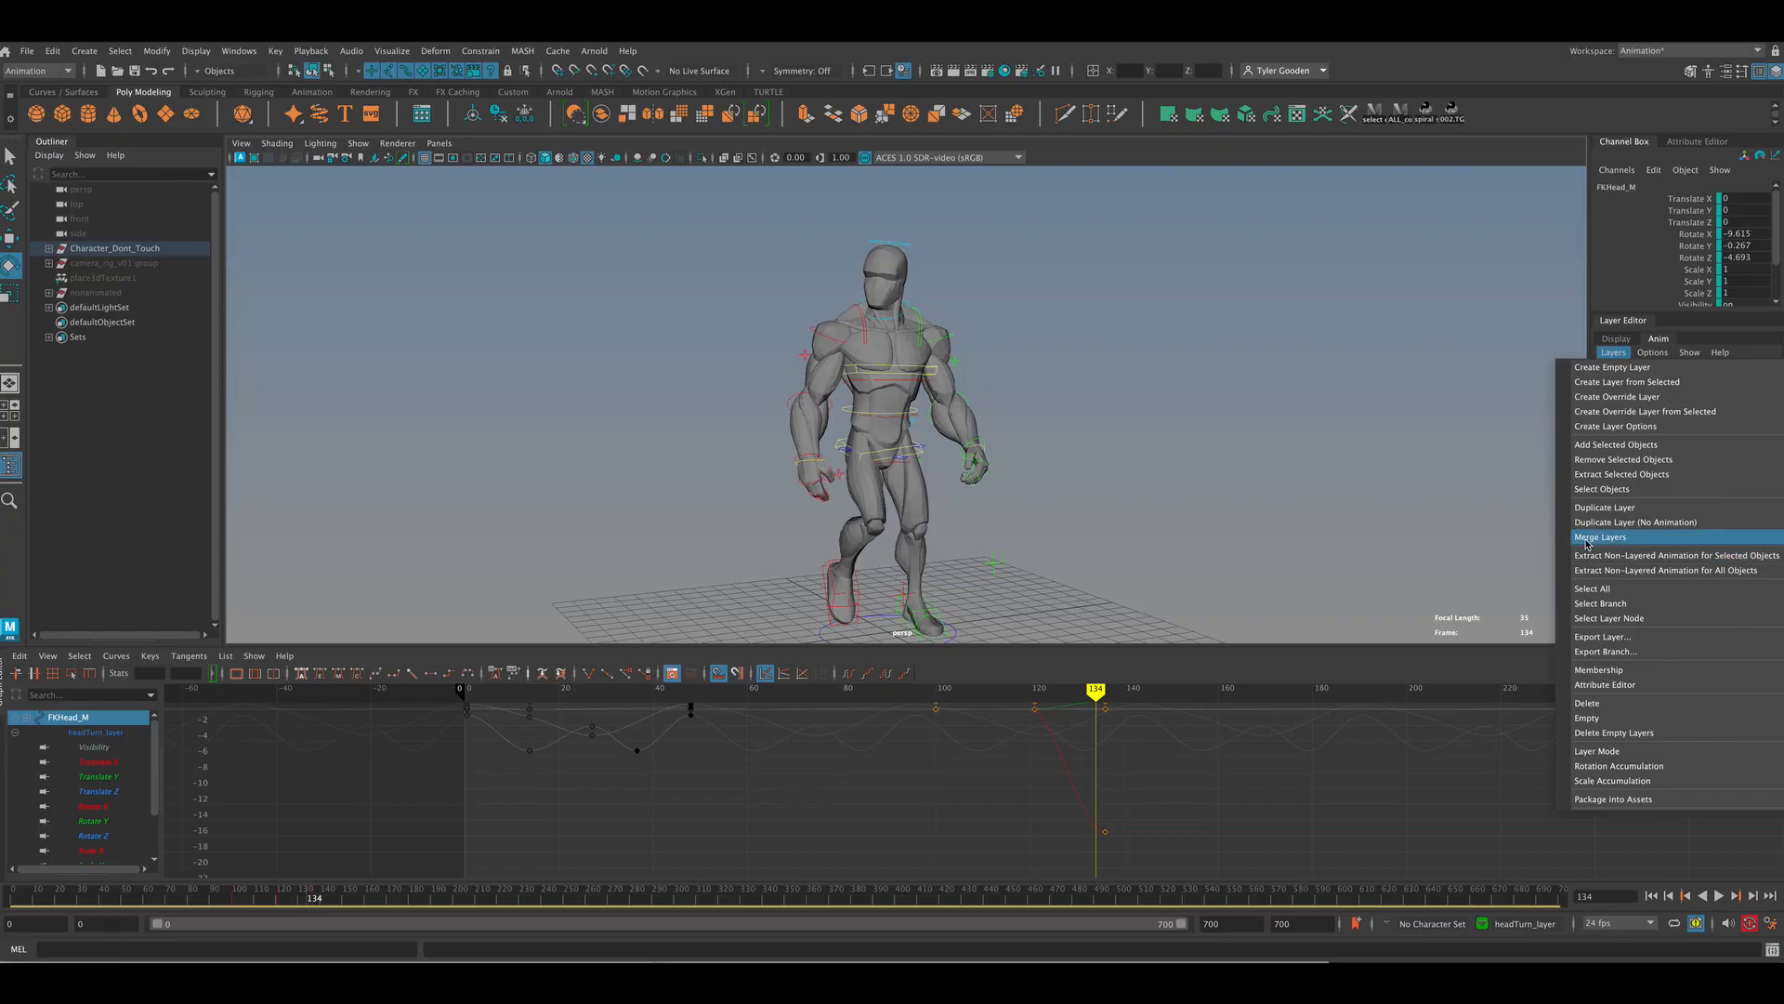
{"action": "left_click", "coordinate": [1446, 509]}
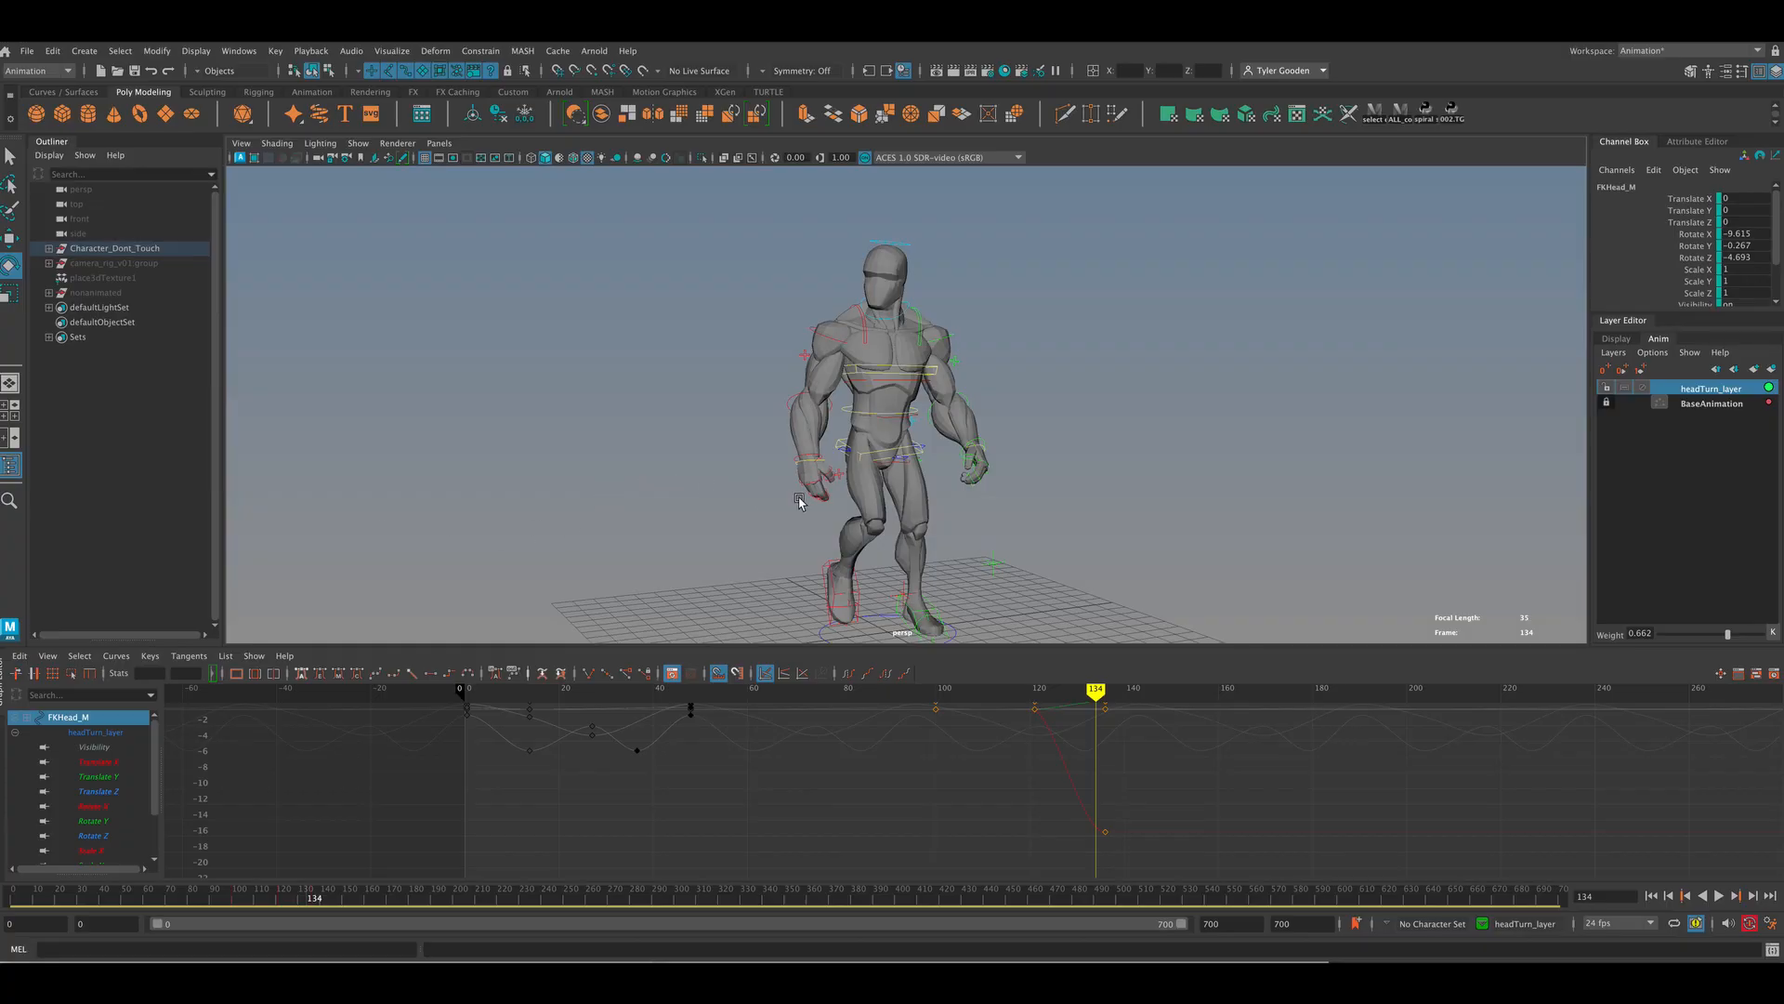
{"action": "mouse_move", "coordinate": [1183, 431]}
{"action": "left_mouse_down", "text": "alt"}
{"action": "mouse_move", "coordinate": [1214, 427]}
{"action": "mouse_move", "coordinate": [1183, 394]}
{"action": "mouse_move", "coordinate": [1039, 385]}
{"action": "mouse_move", "coordinate": [1087, 418]}
{"action": "mouse_move", "coordinate": [1199, 430]}
{"action": "left_mouse_up", "text": "alt"}
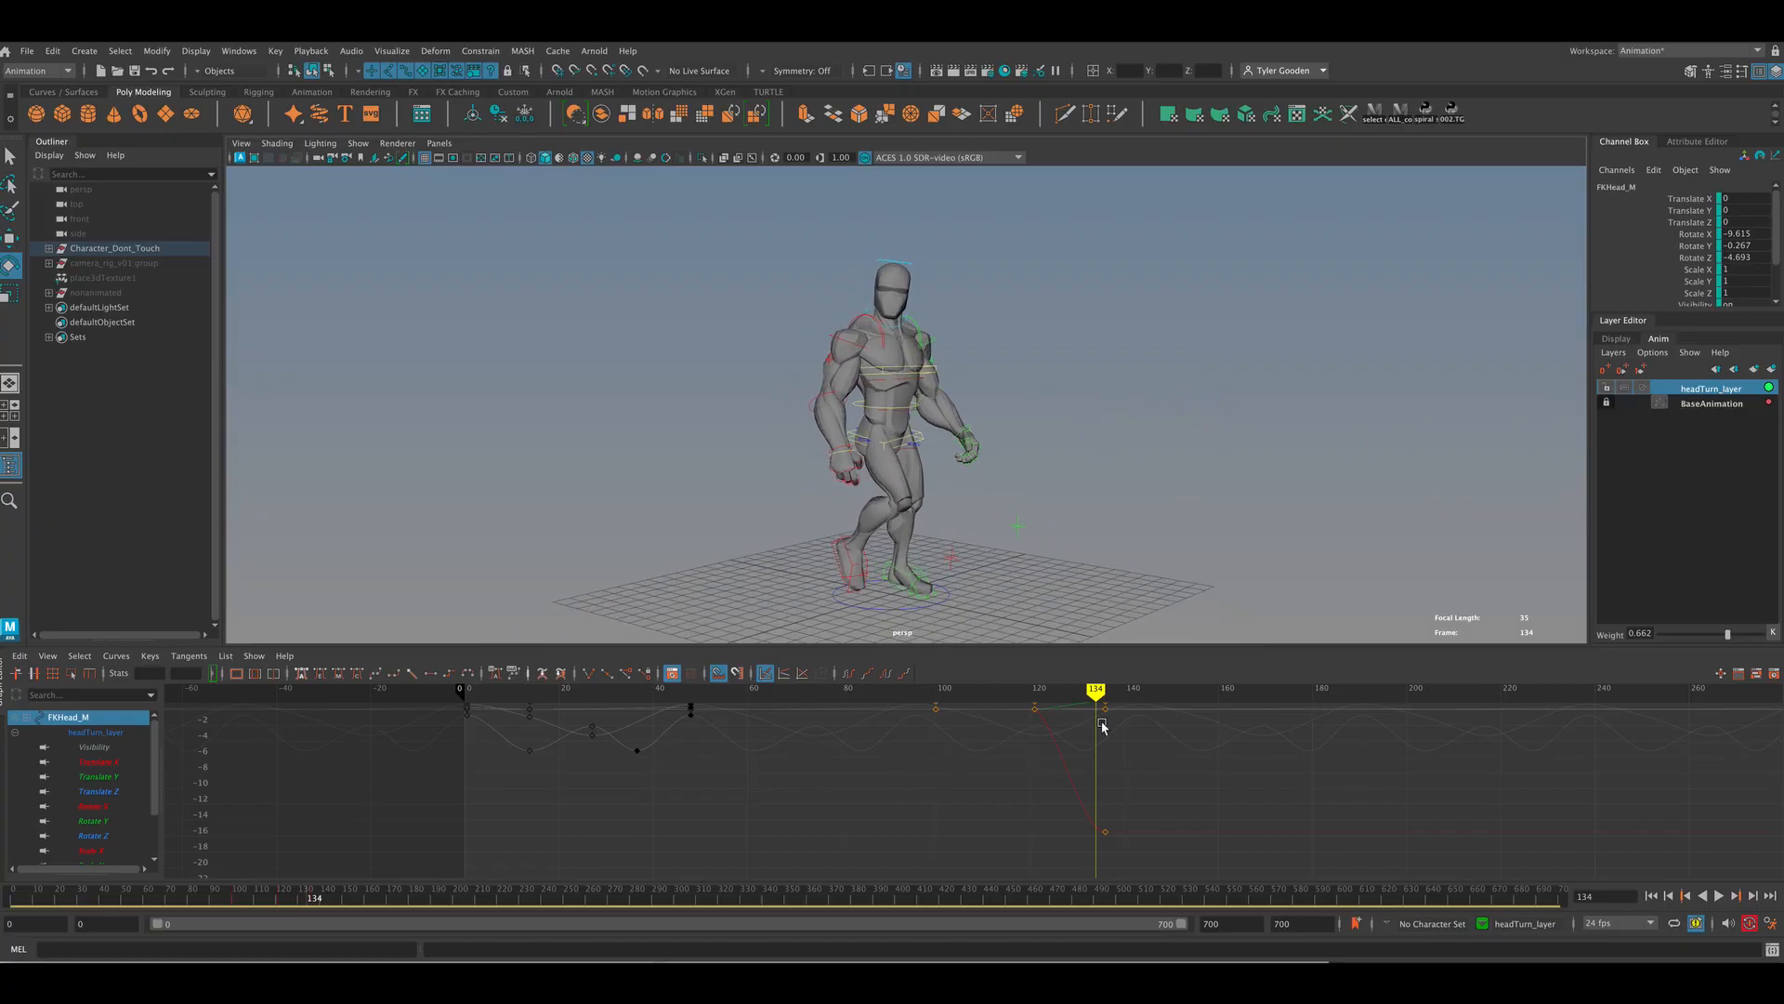
Step: At frame 135, try rotating the upper spine control and undo the change
{"action": "mouse_move", "coordinate": [1094, 695]}
{"action": "left_mouse_down"}
{"action": "mouse_move", "coordinate": [1040, 697]}
{"action": "mouse_move", "coordinate": [1106, 704]}
{"action": "left_mouse_up"}
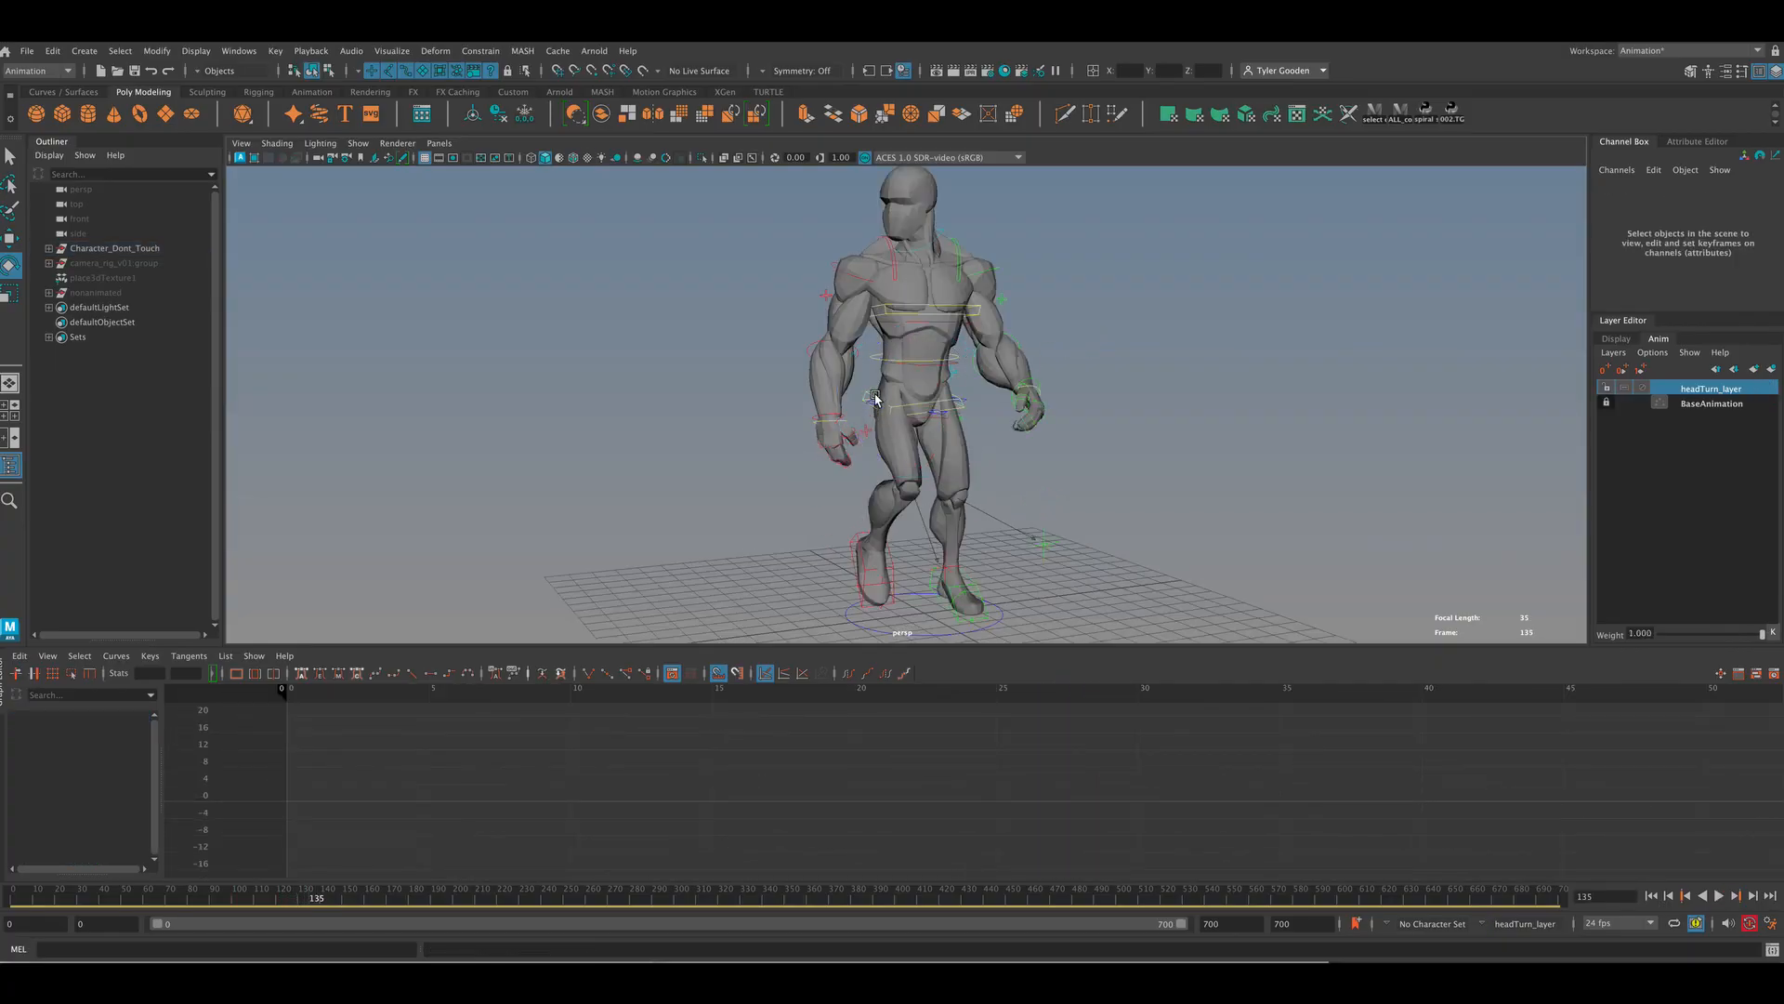
{"action": "left_click", "coordinate": [916, 308]}
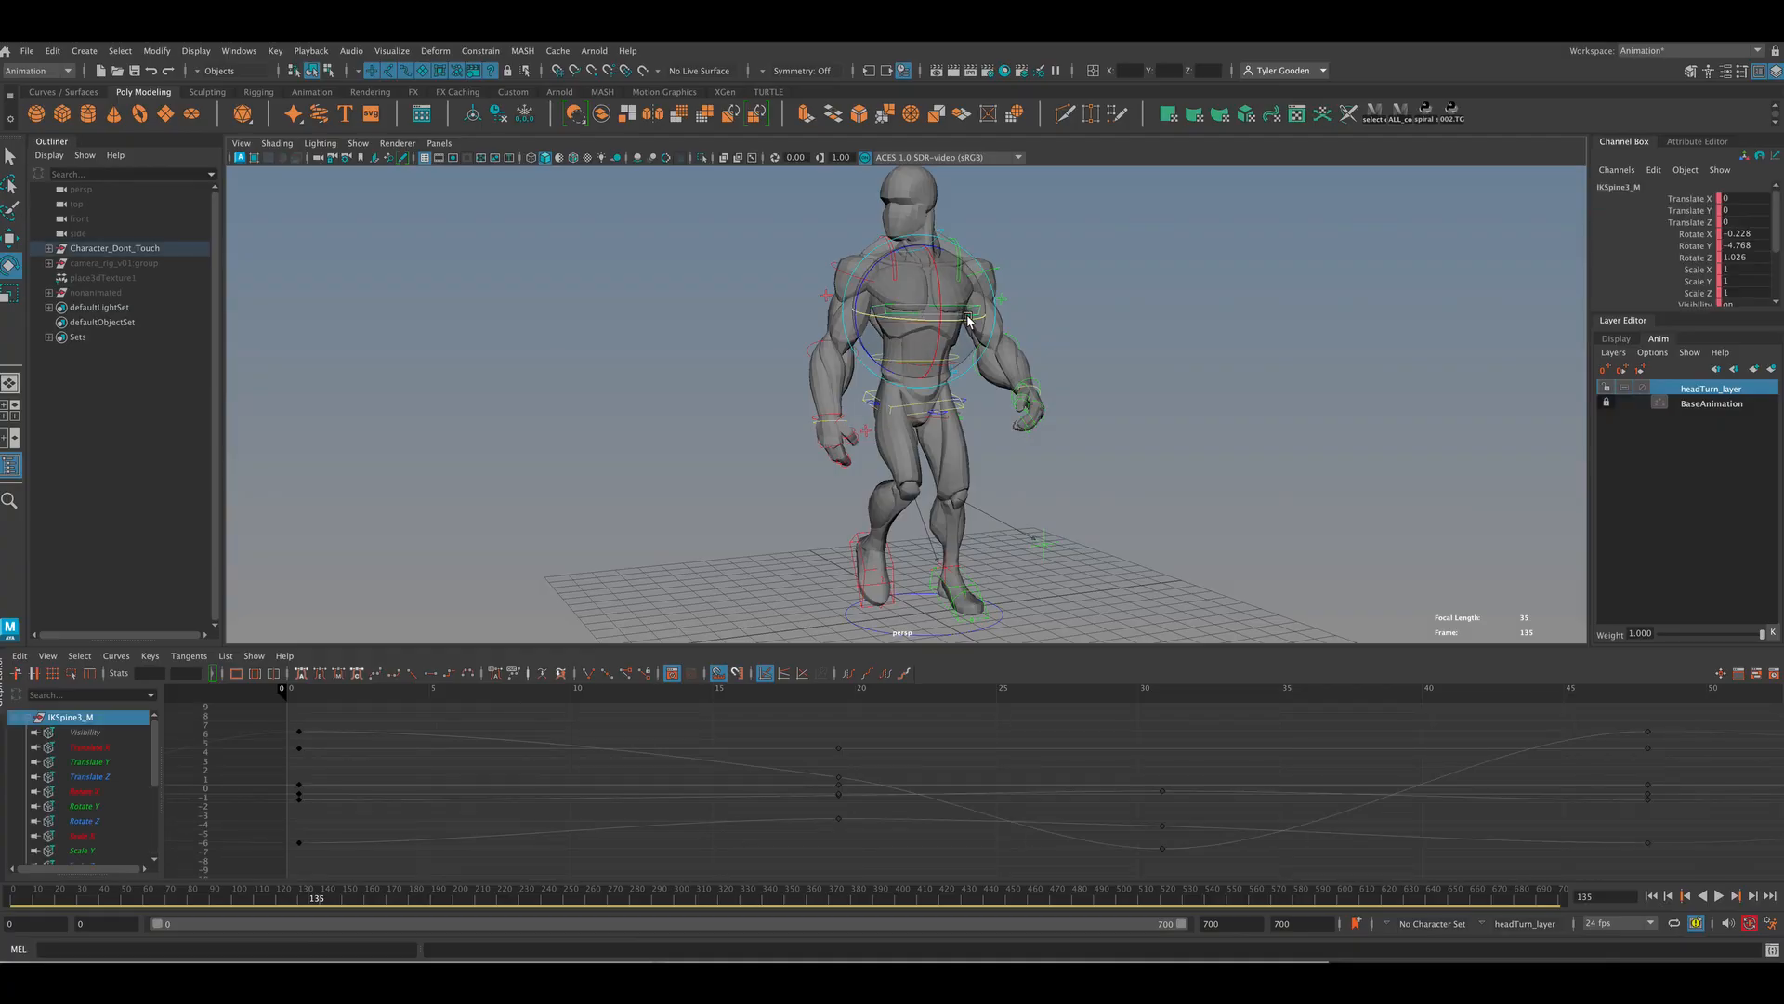
{"action": "right_click_drag", "start_coordinate": [942, 316], "coordinate": [844, 306], "text": "alt"}
{"action": "mouse_move", "coordinate": [974, 333]}
{"action": "left_mouse_down"}
{"action": "mouse_move", "coordinate": [949, 342]}
{"action": "mouse_move", "coordinate": [977, 314]}
{"action": "mouse_move", "coordinate": [965, 325]}
{"action": "left_mouse_up"}
{"action": "key", "text": "ctrl+z"}
{"action": "key", "text": "ctrl+z"}
{"action": "key", "text": "ctrl+z"}
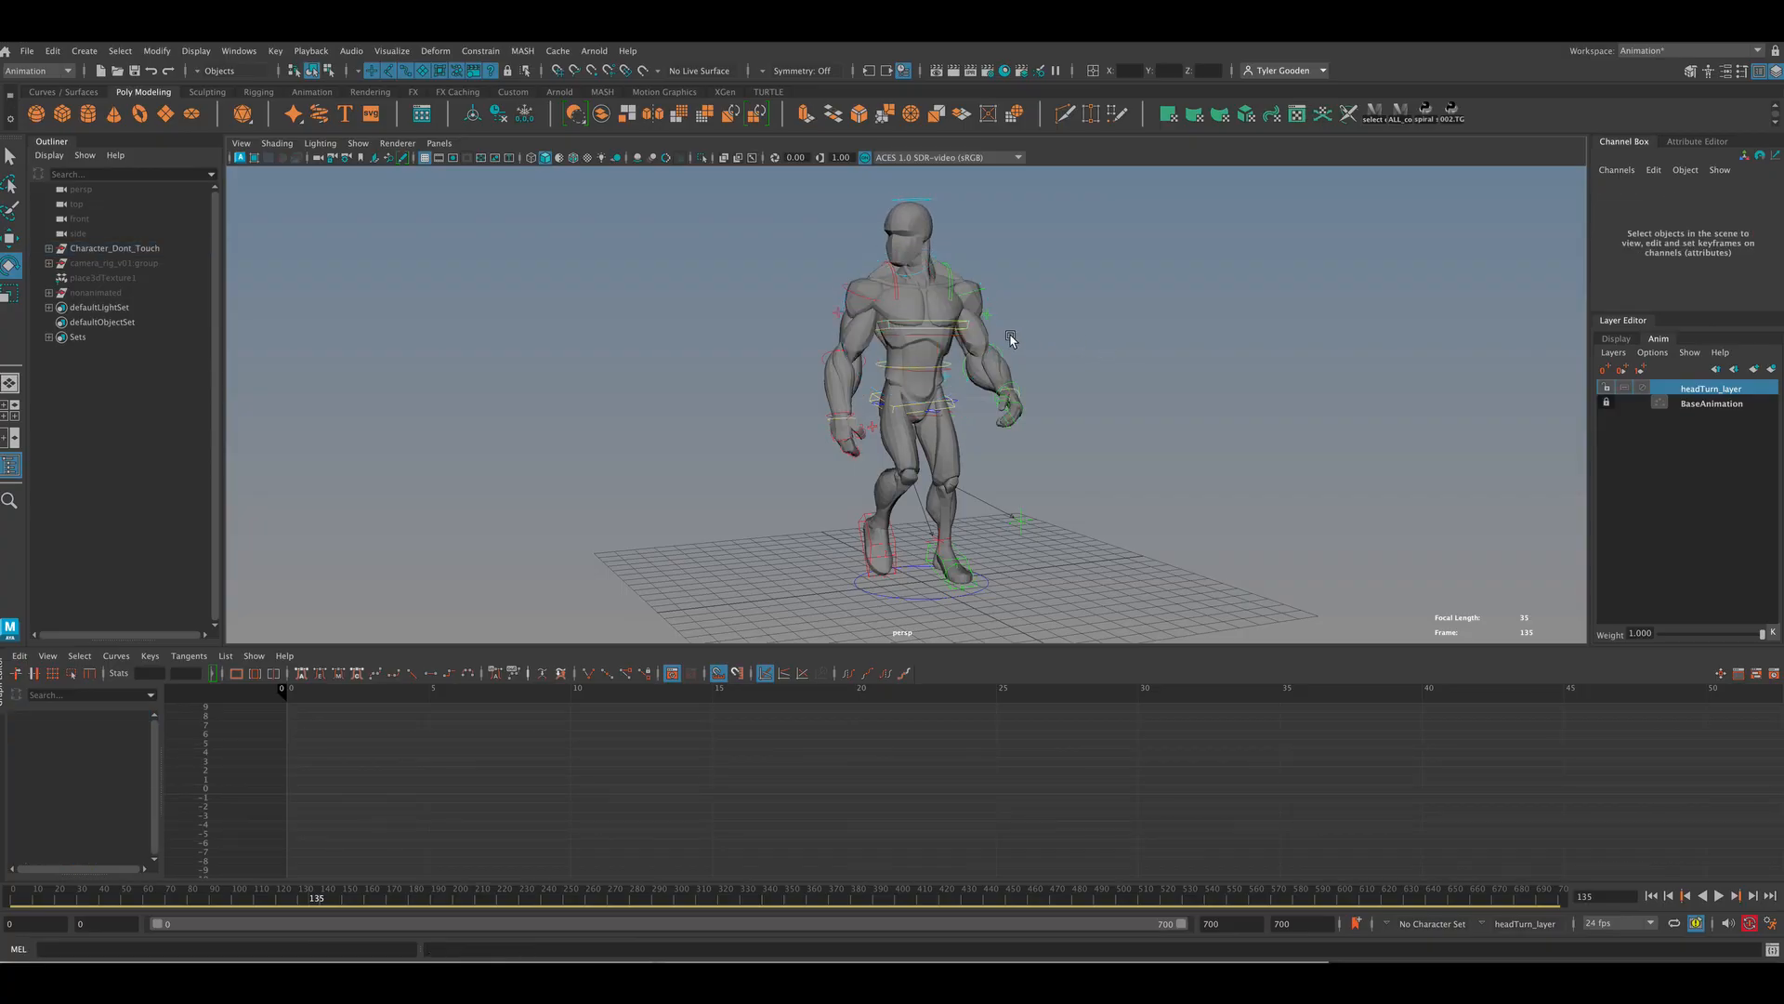
Step: Rename the headTurn_layer animation layer to BodyTurn
{"action": "left_click", "coordinate": [966, 324]}
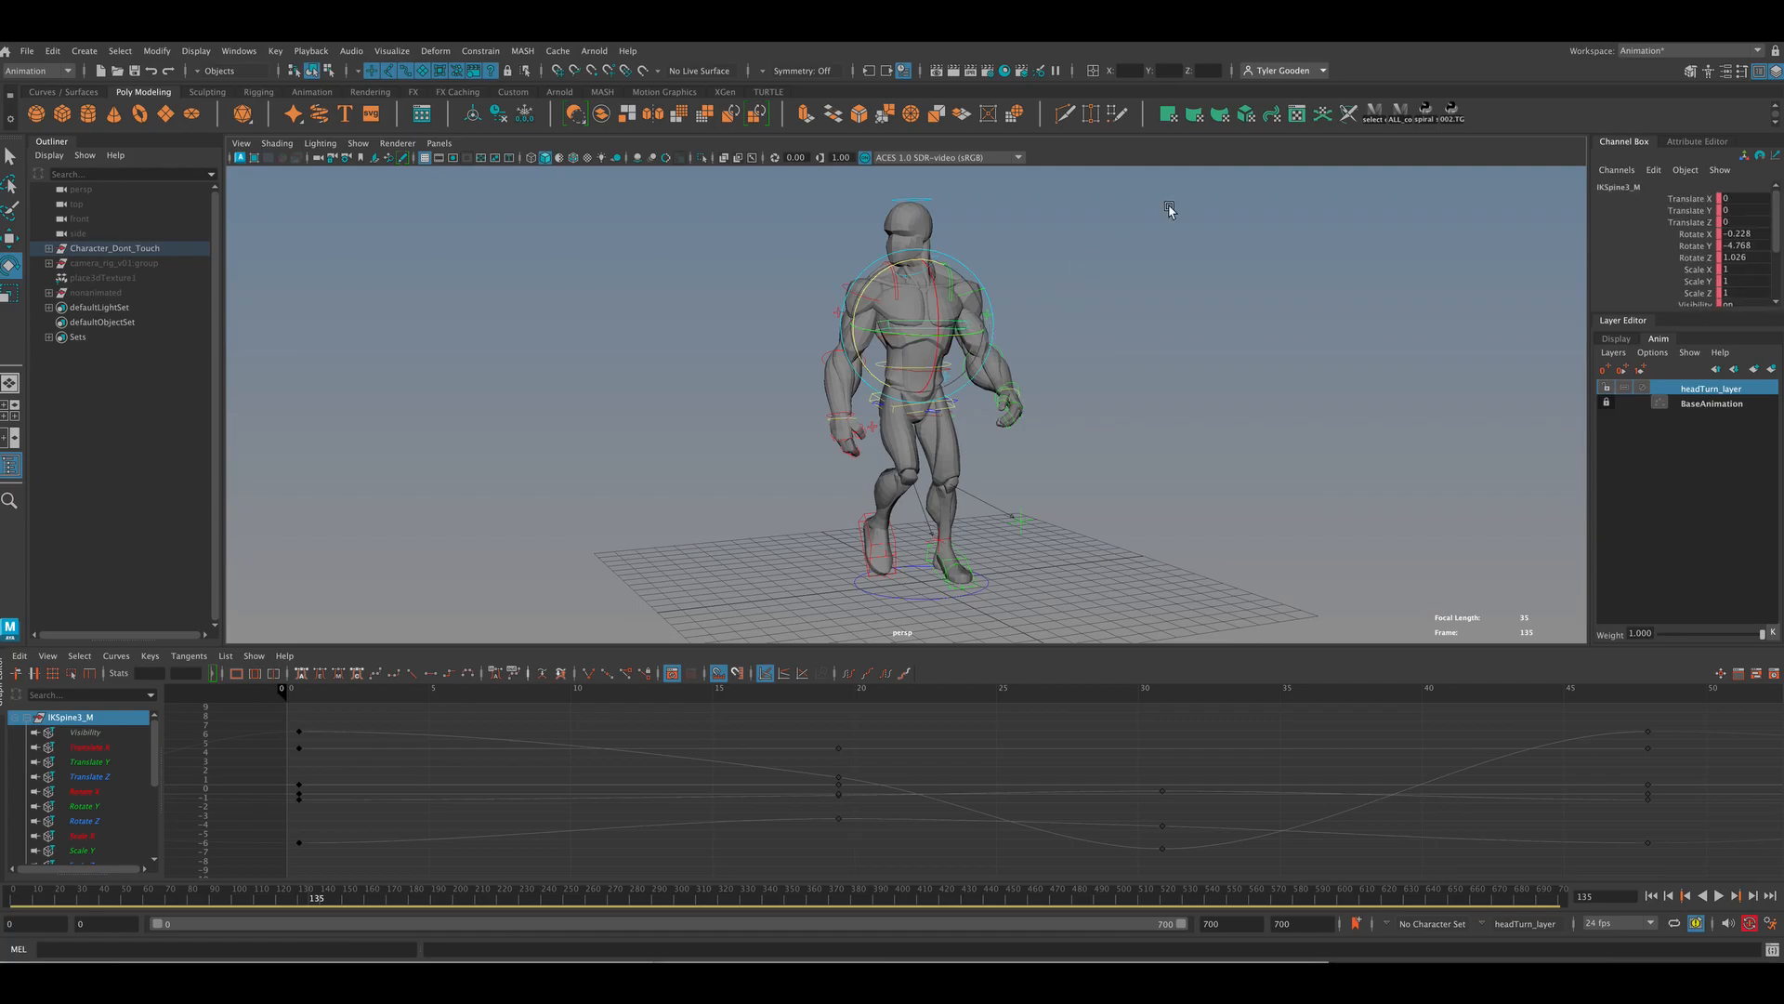
{"action": "left_click", "coordinate": [1718, 406]}
{"action": "left_click", "coordinate": [1719, 391]}
{"action": "double_click", "coordinate": [1712, 389]}
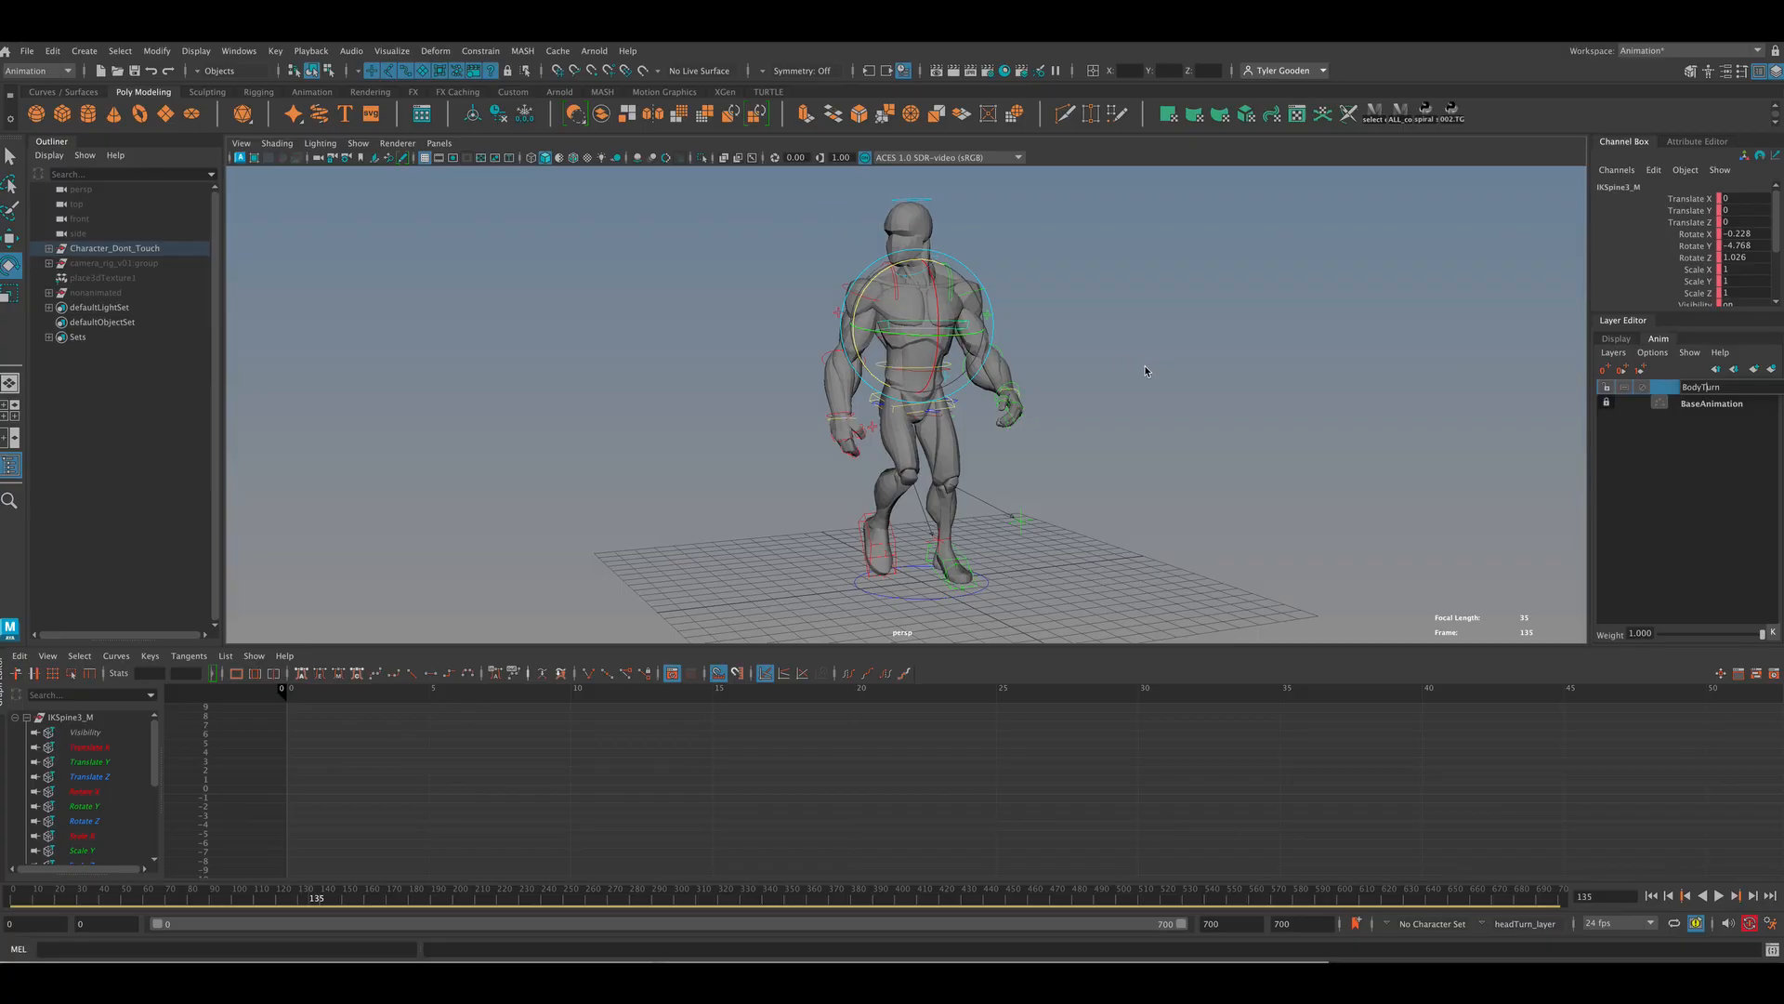
{"action": "left_click", "coordinate": [1195, 412]}
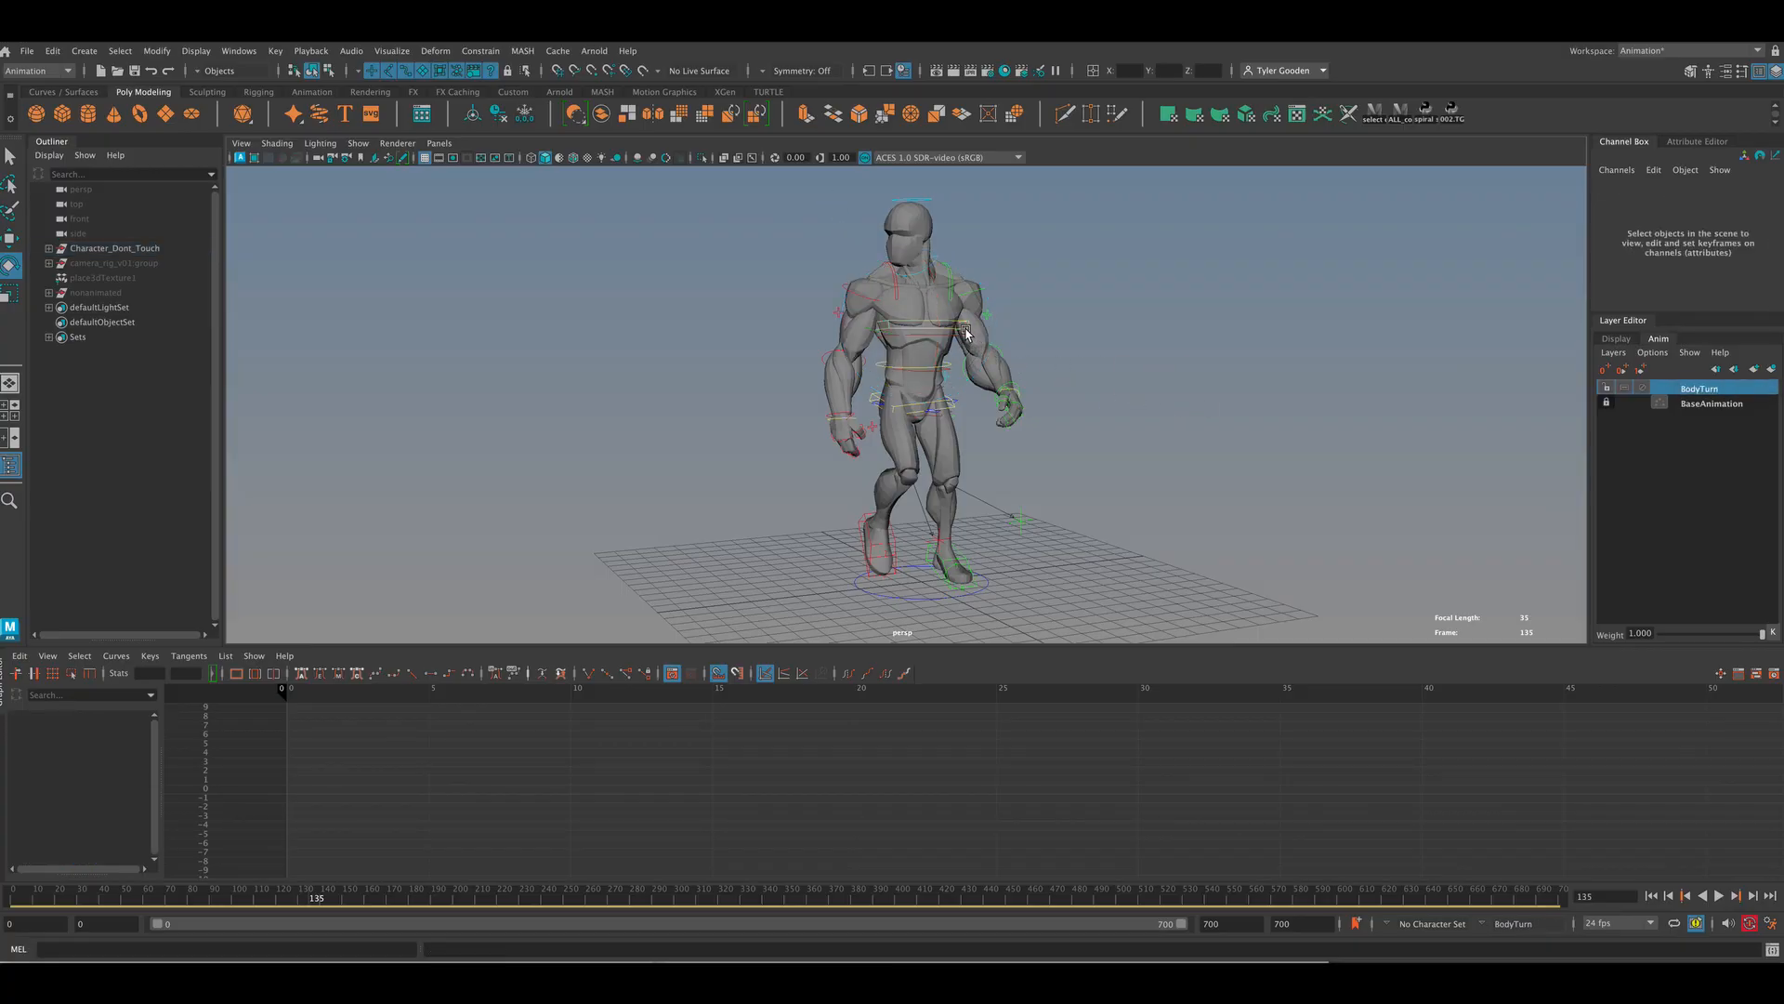
Step: Add the upper spine control, IKSpine3_M, to the BodyTurn layer
{"action": "left_click", "coordinate": [964, 325]}
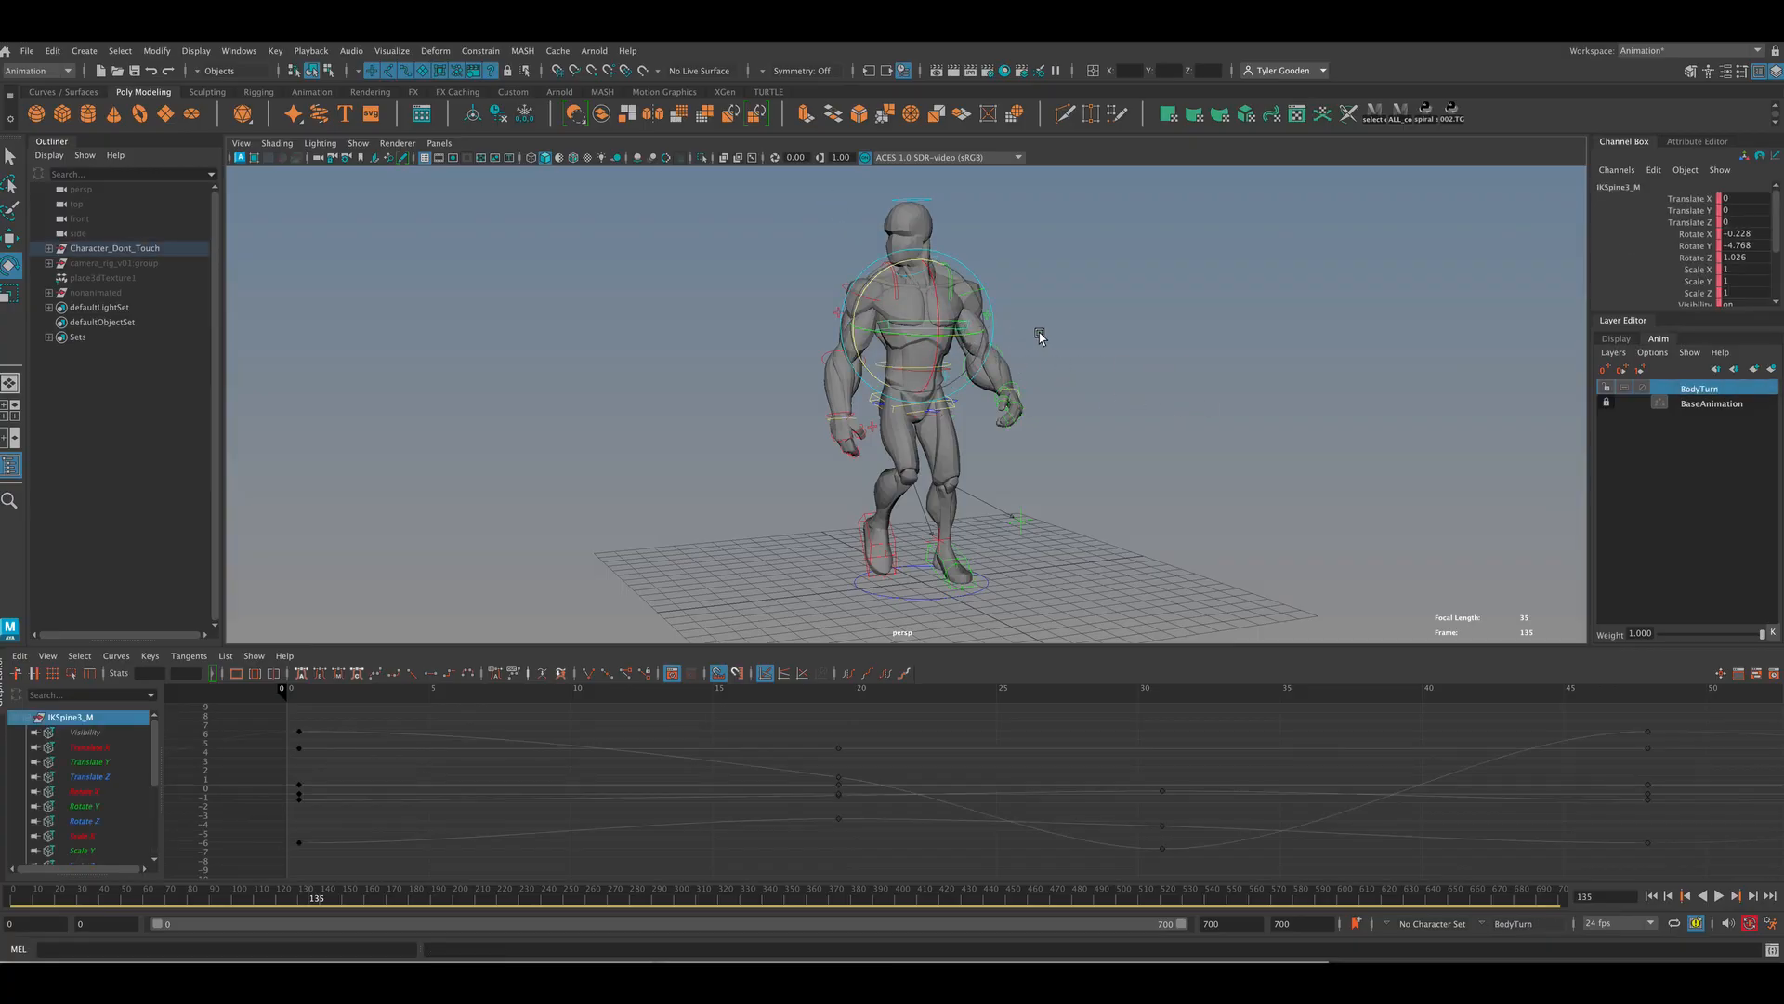
{"action": "right_click", "coordinate": [1681, 390]}
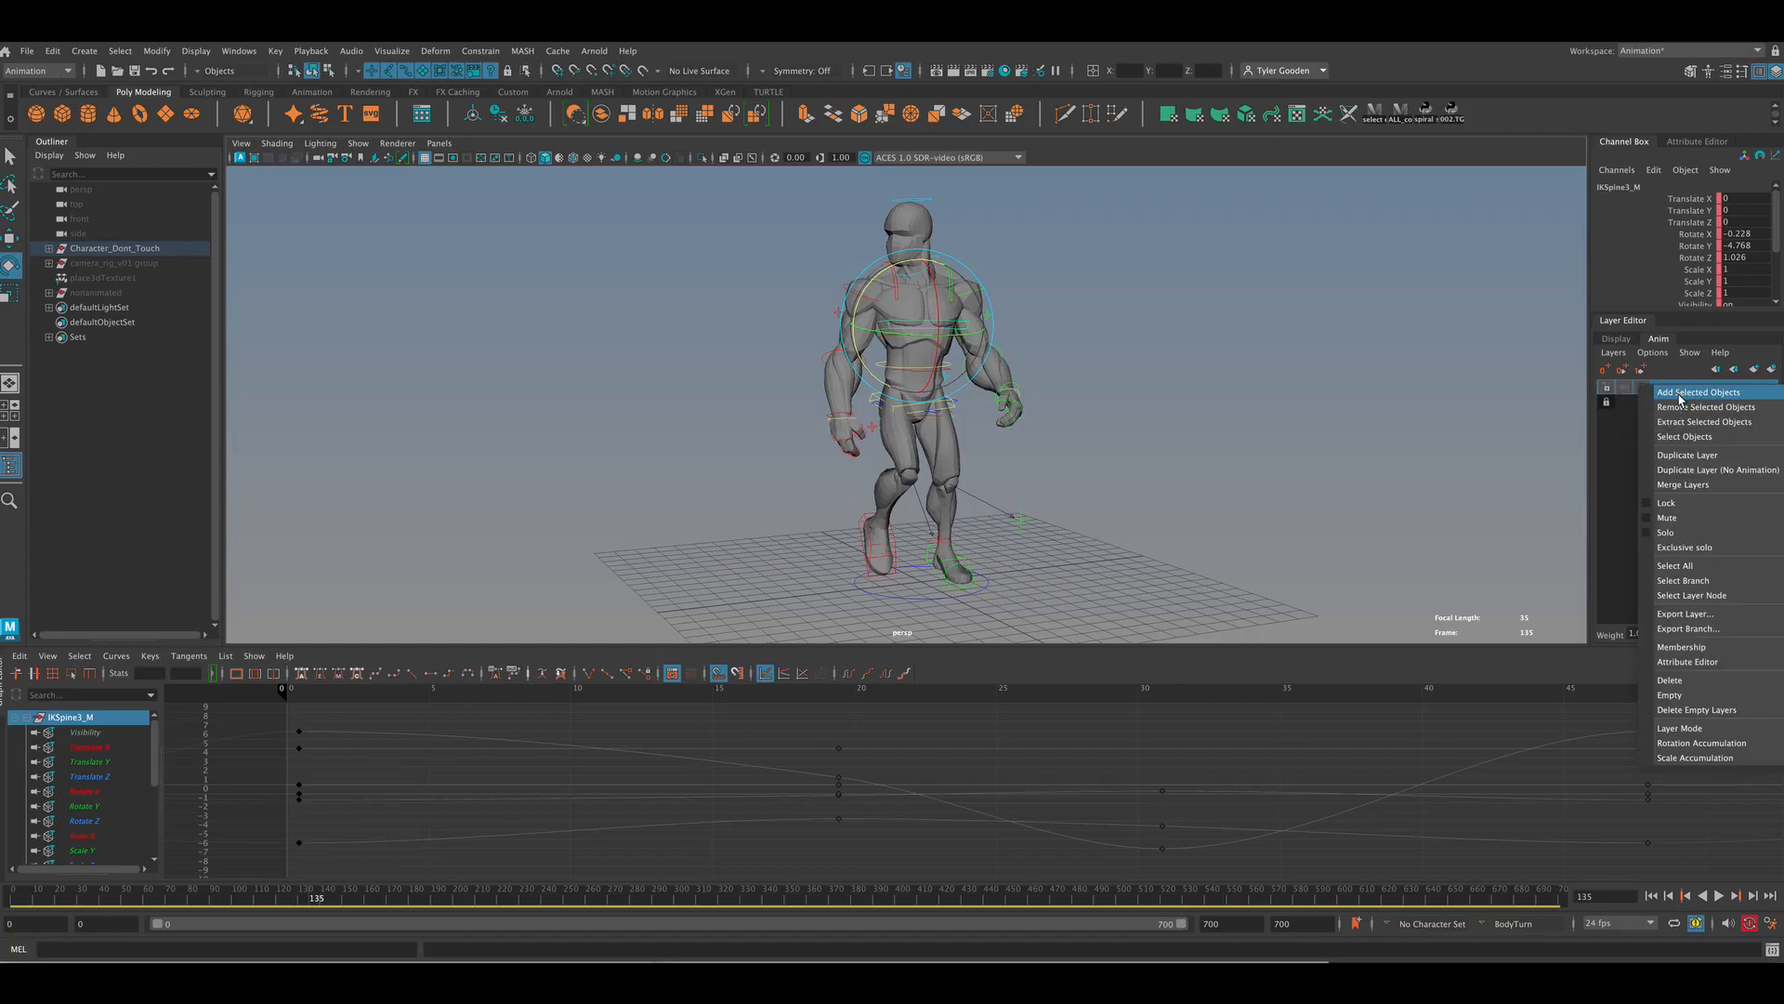
{"action": "left_click", "coordinate": [1698, 392]}
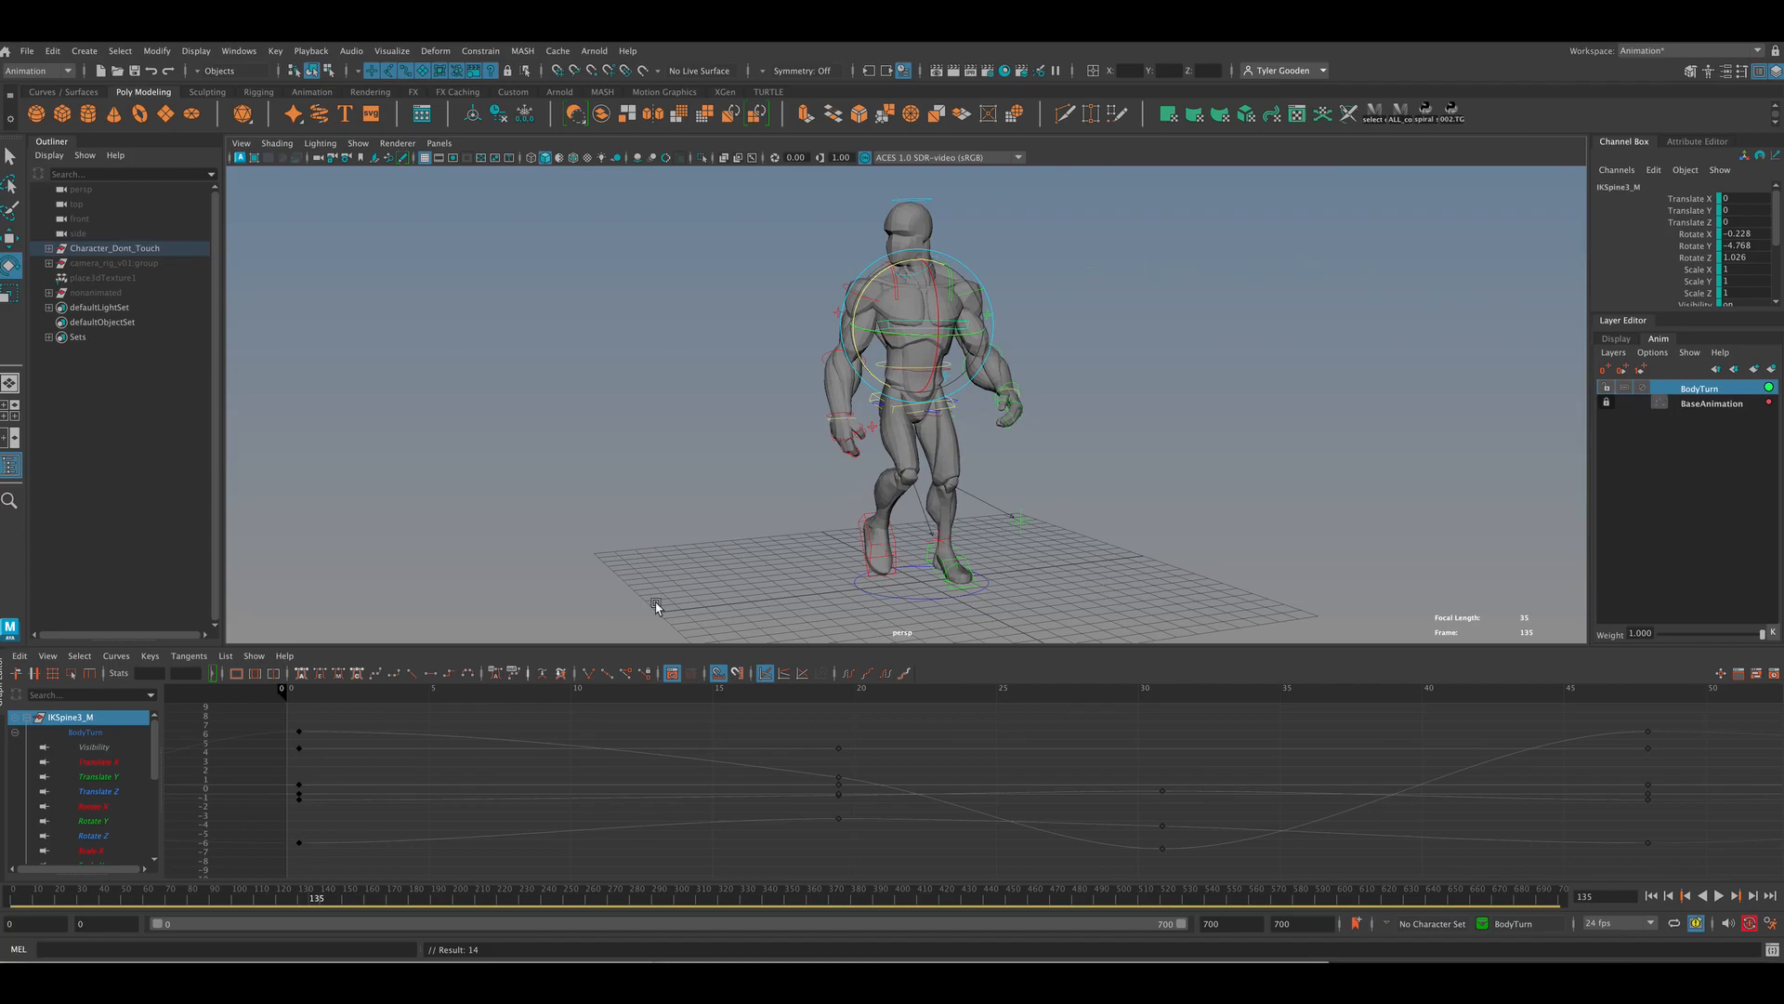
Step: Key the upper spine control at frame 139, rotate it to about -26.6 in Y at frame 152, and keep BodyTurn's weight at 1
{"action": "key", "text": "alt+v"}
{"action": "mouse_move", "coordinate": [316, 898]}
{"action": "left_mouse_down"}
{"action": "mouse_move", "coordinate": [275, 901]}
{"action": "mouse_move", "coordinate": [325, 903]}
{"action": "left_mouse_up"}
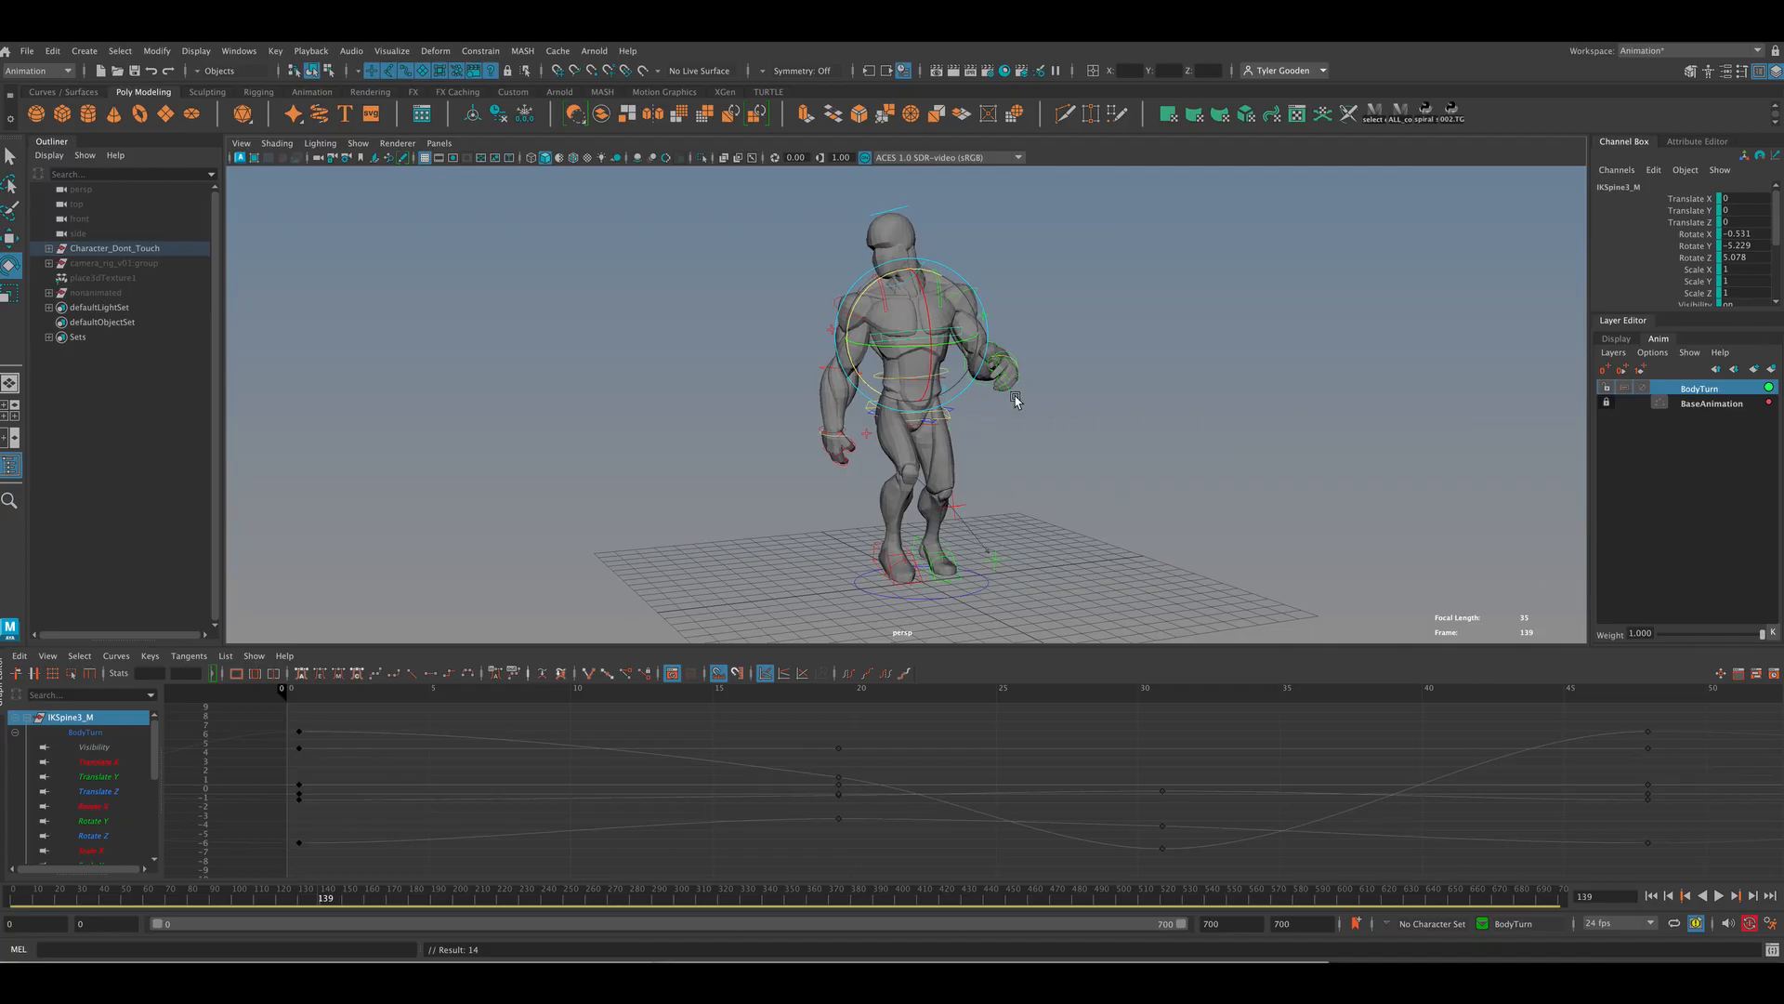
{"action": "left_click_drag", "start_coordinate": [963, 347], "coordinate": [969, 312]}
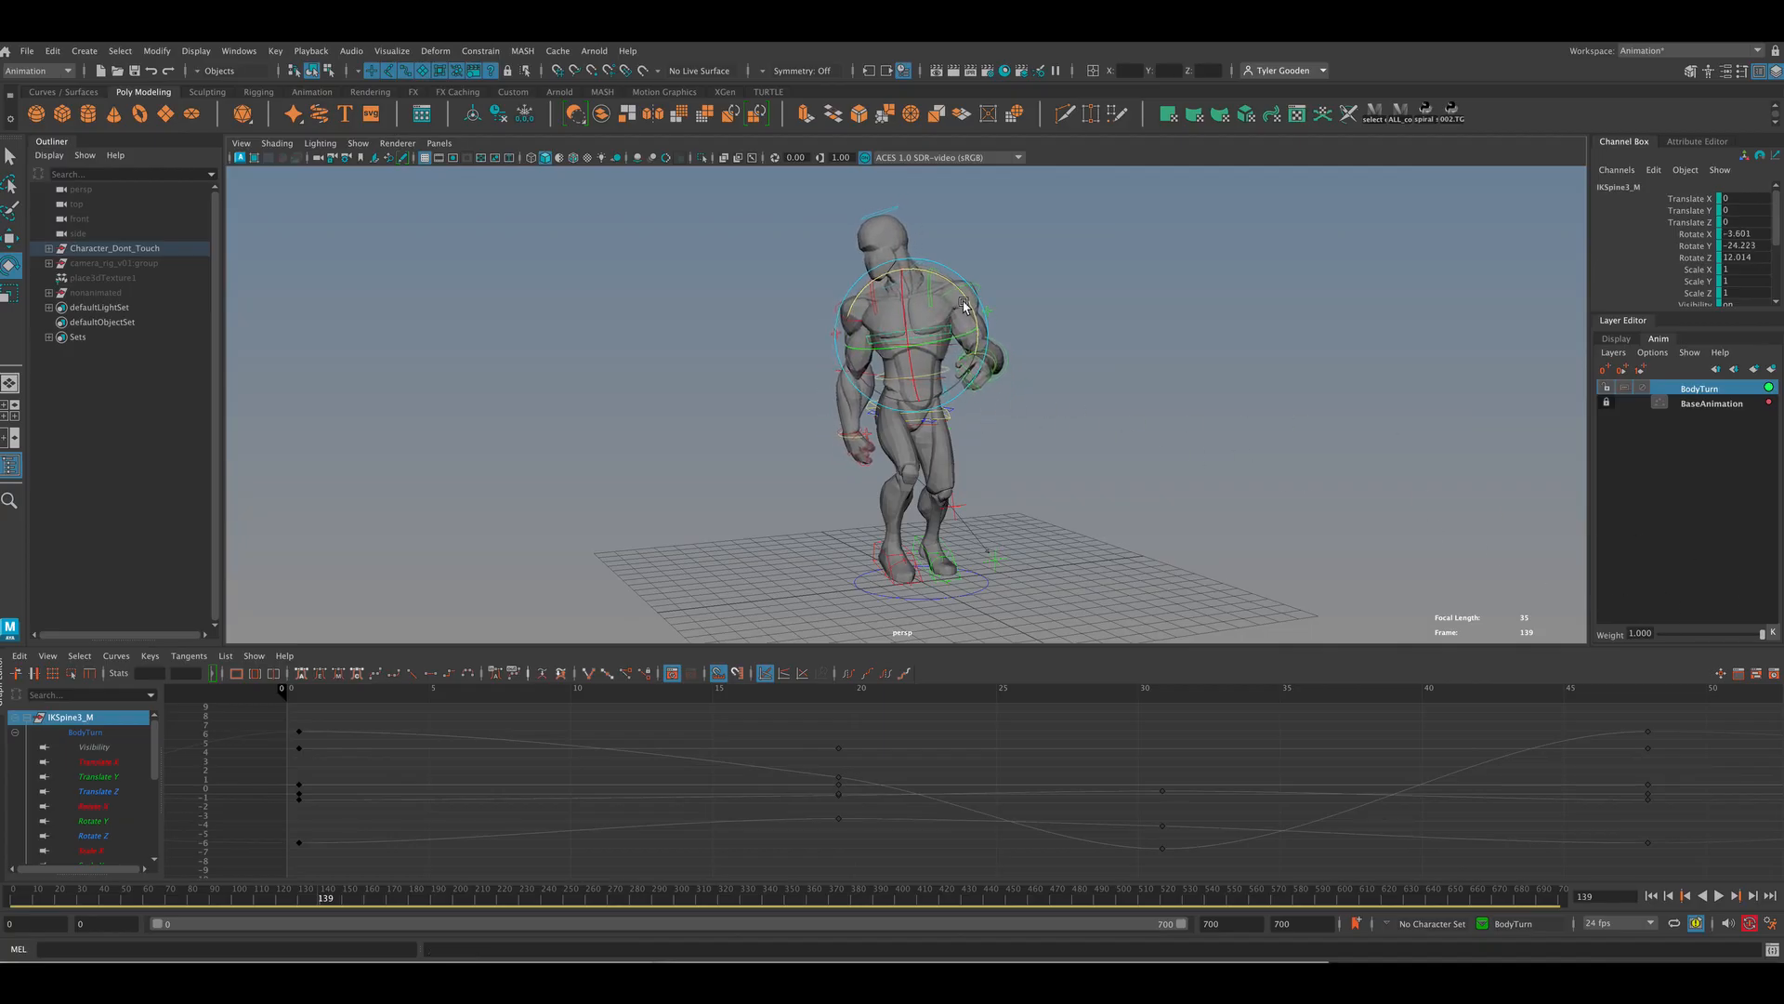
{"action": "key", "text": "ctrl+z"}
{"action": "key", "text": "s"}
{"action": "left_click_drag", "start_coordinate": [327, 906], "coordinate": [354, 906]}
{"action": "left_click_drag", "start_coordinate": [971, 341], "coordinate": [996, 388]}
{"action": "mouse_move", "coordinate": [1759, 639]}
{"action": "left_mouse_down"}
{"action": "mouse_move", "coordinate": [1626, 643]}
{"action": "mouse_move", "coordinate": [1764, 632]}
{"action": "left_mouse_up"}
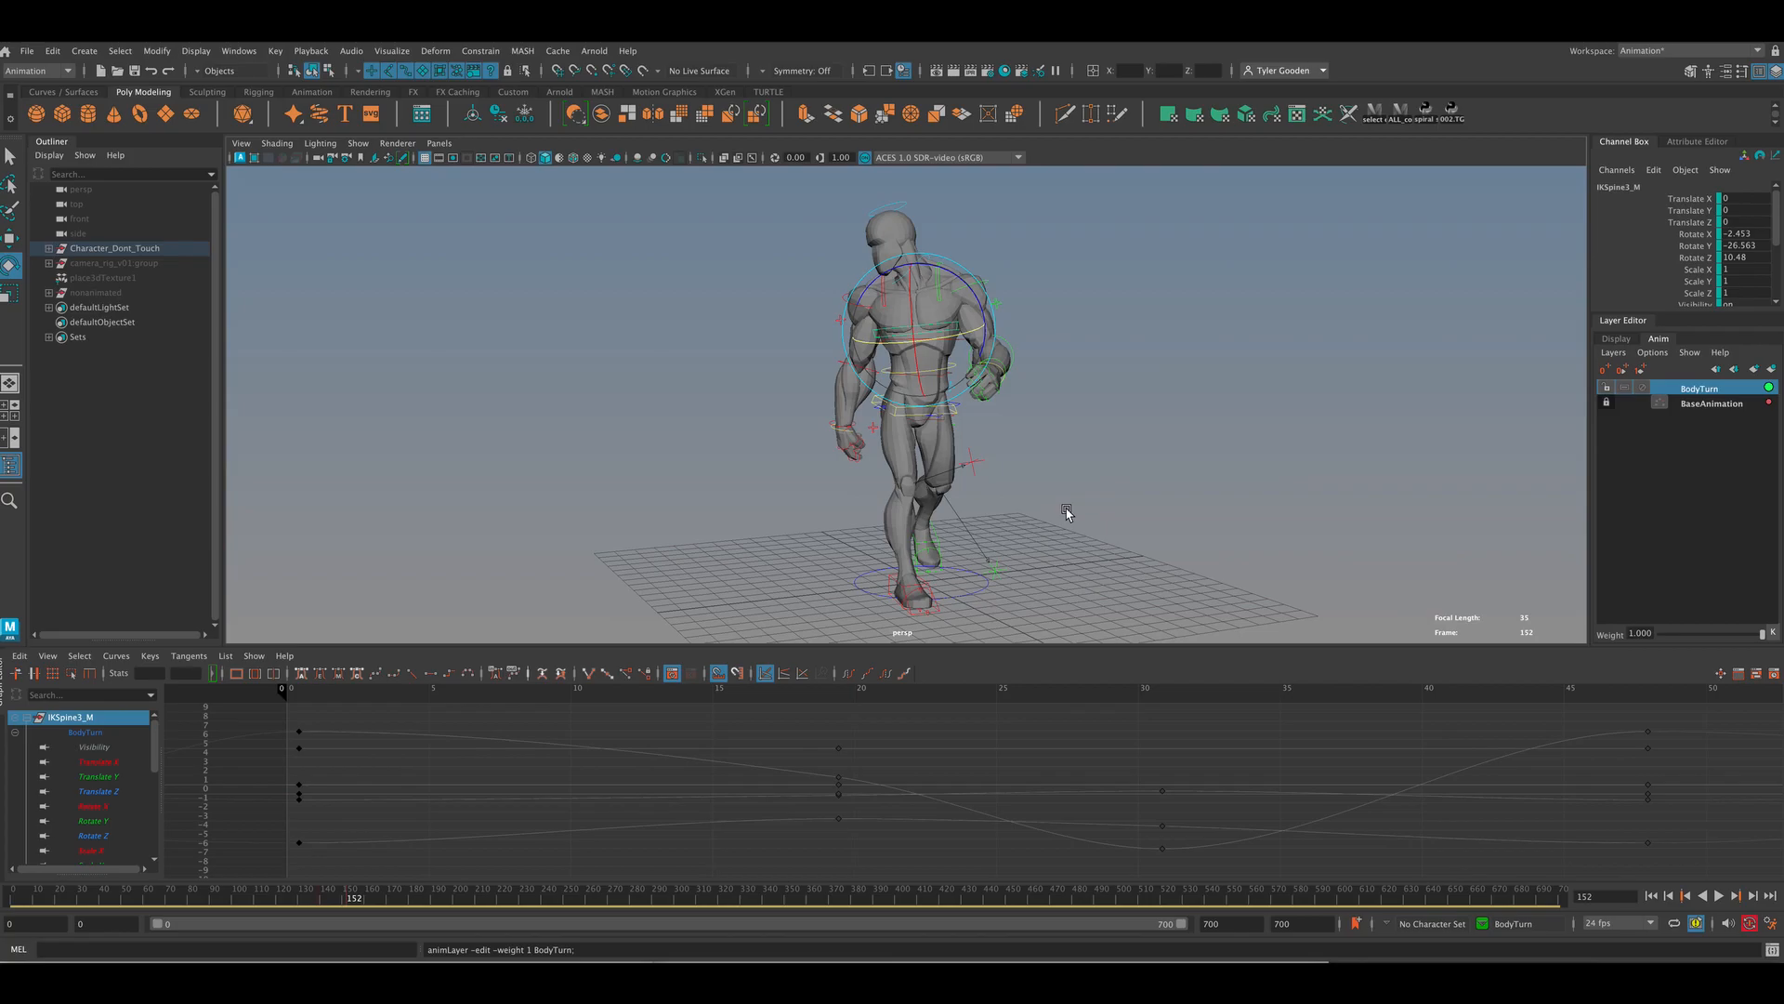
Step: Try adjusting the right clavicle control at frame 152, check the left clavicle control, and undo the changes
{"action": "left_click_drag", "start_coordinate": [1067, 514], "coordinate": [1167, 482], "text": "alt"}
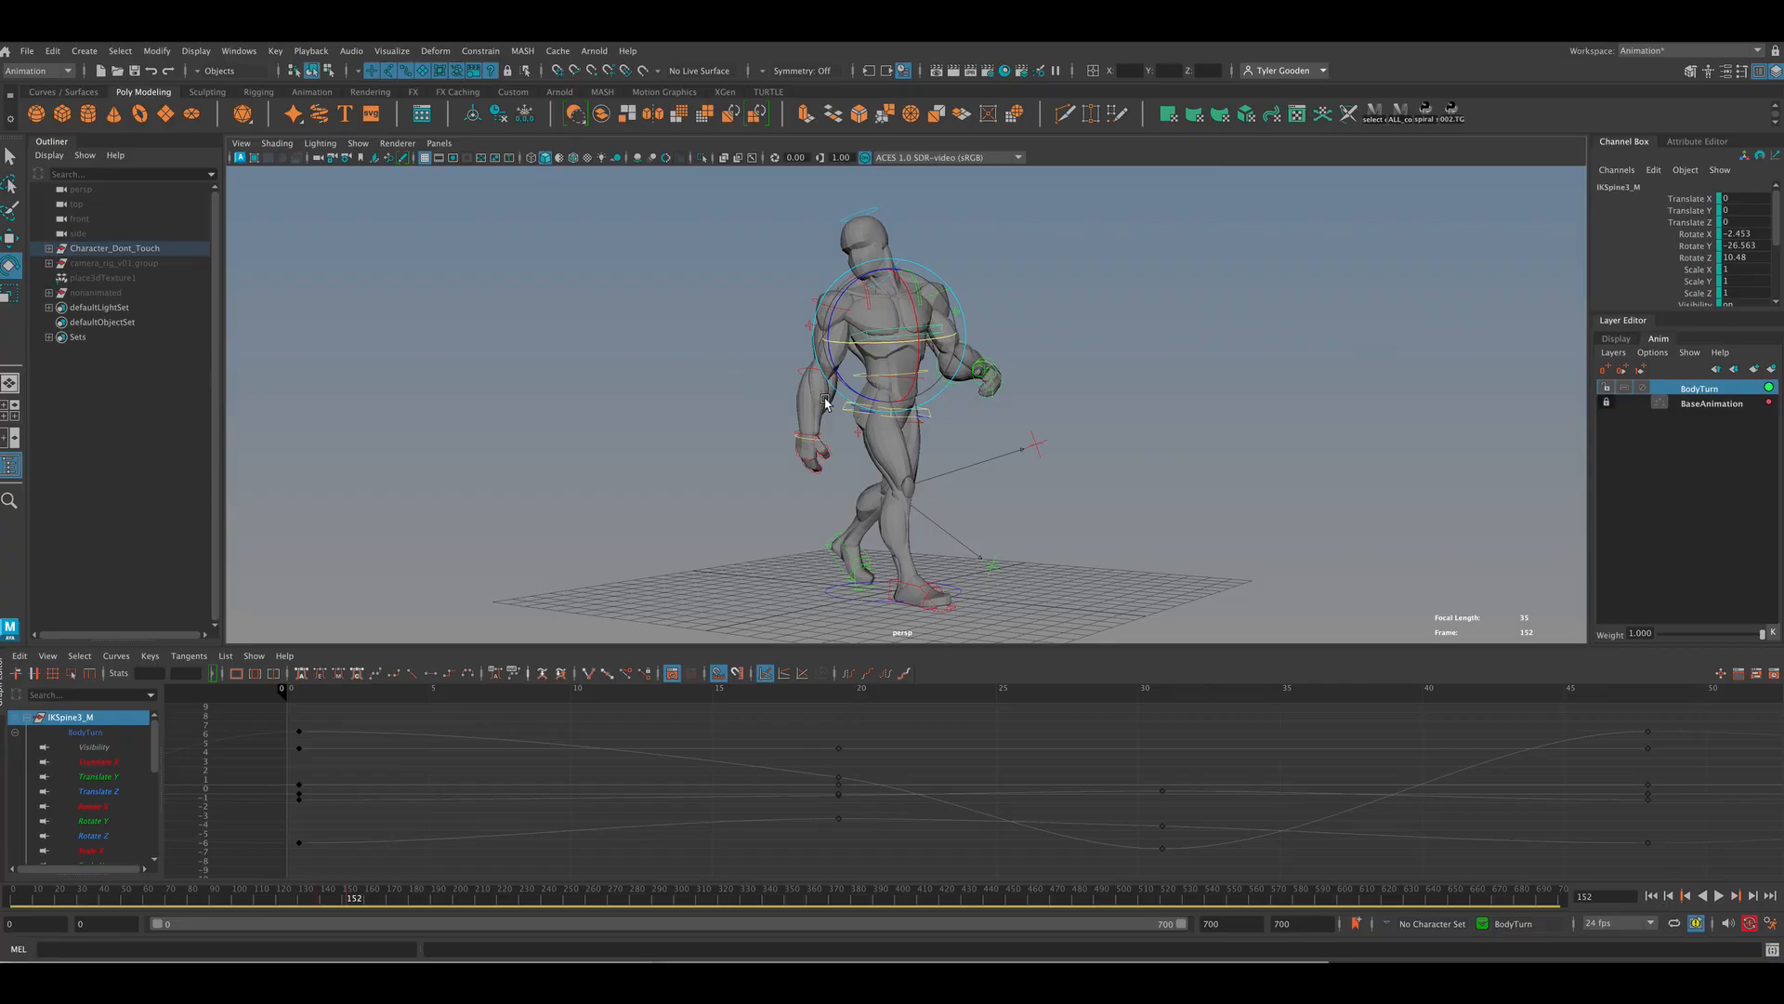
{"action": "left_click", "coordinate": [1151, 337]}
{"action": "left_click", "coordinate": [869, 296]}
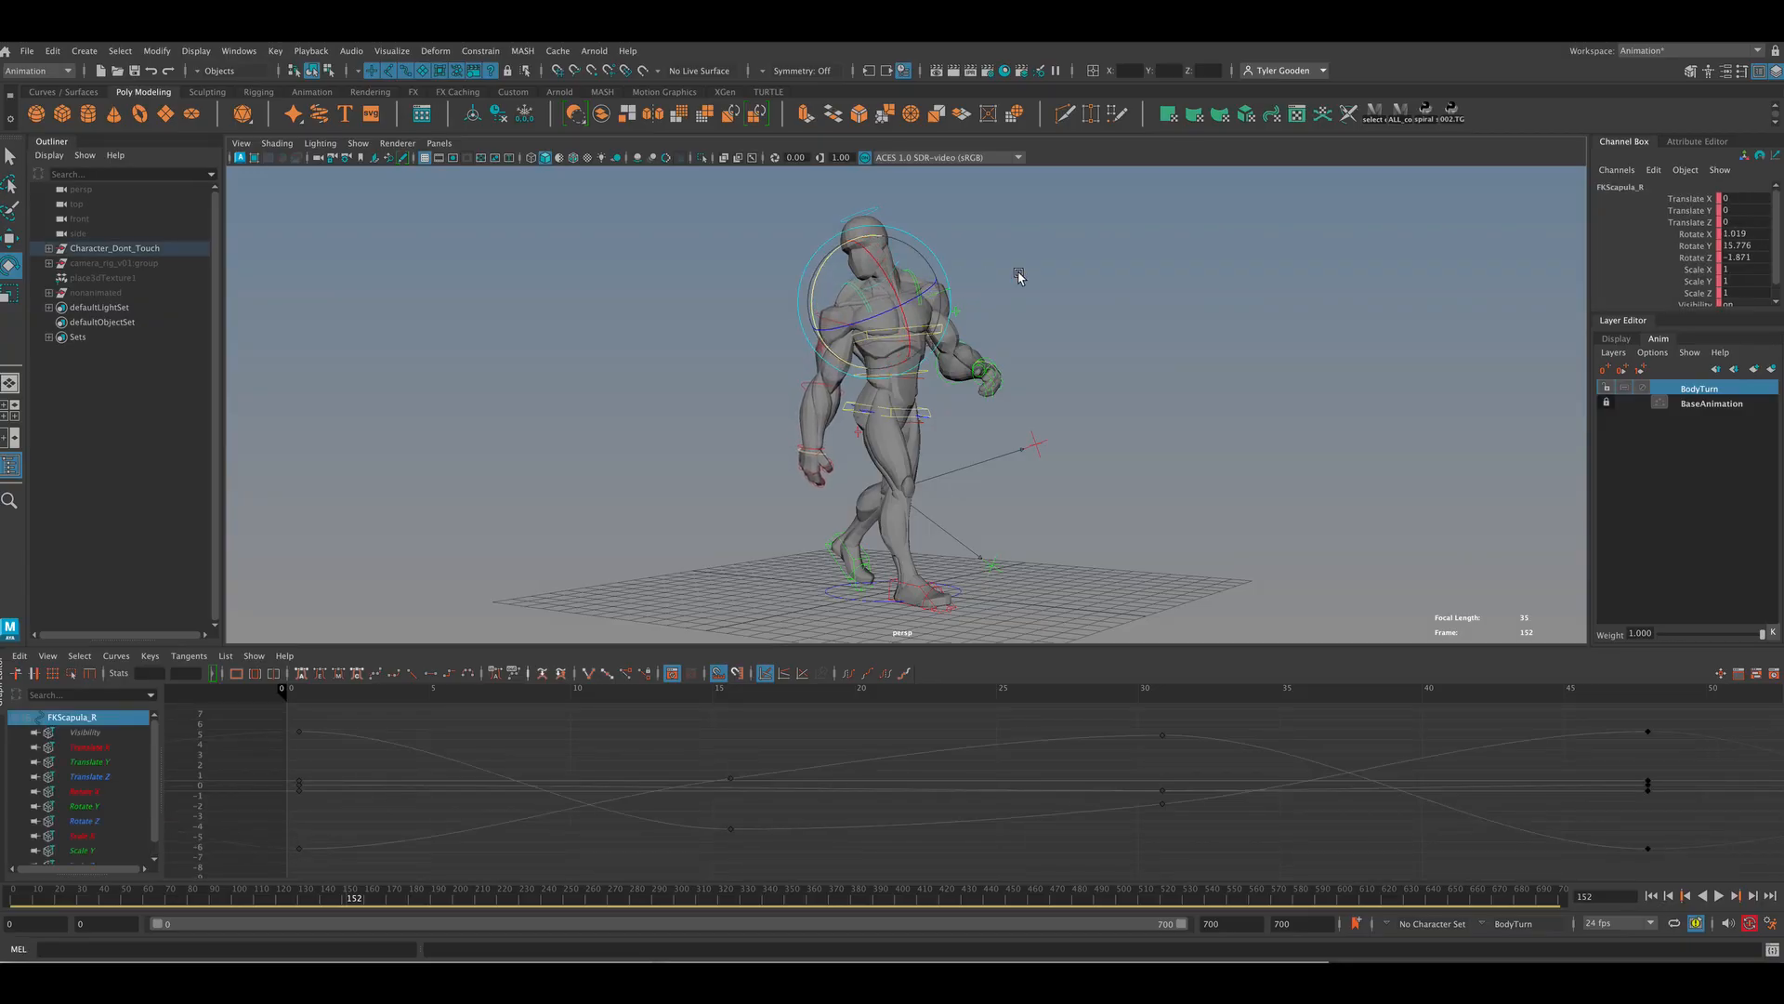
{"action": "left_click", "coordinate": [1068, 275]}
{"action": "left_click", "coordinate": [920, 277]}
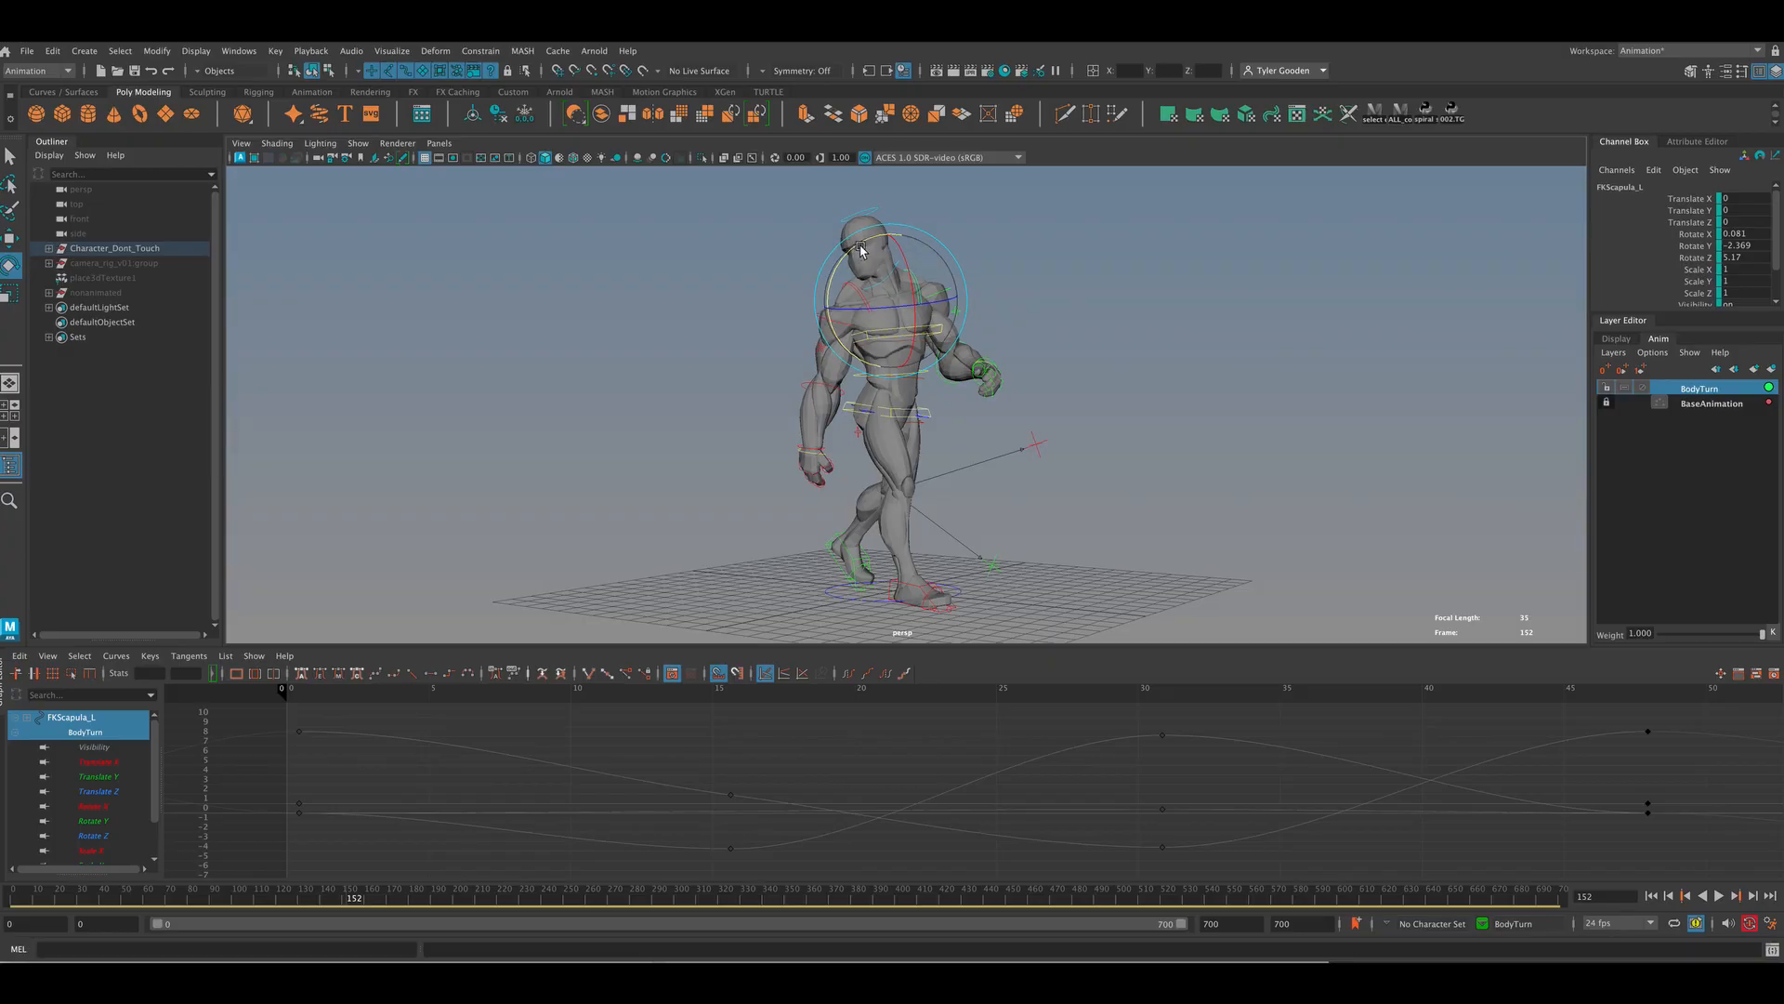
{"action": "key", "text": "ctrl+z"}
{"action": "key", "text": "ctrl+z"}
{"action": "key", "text": "ctrl+z"}
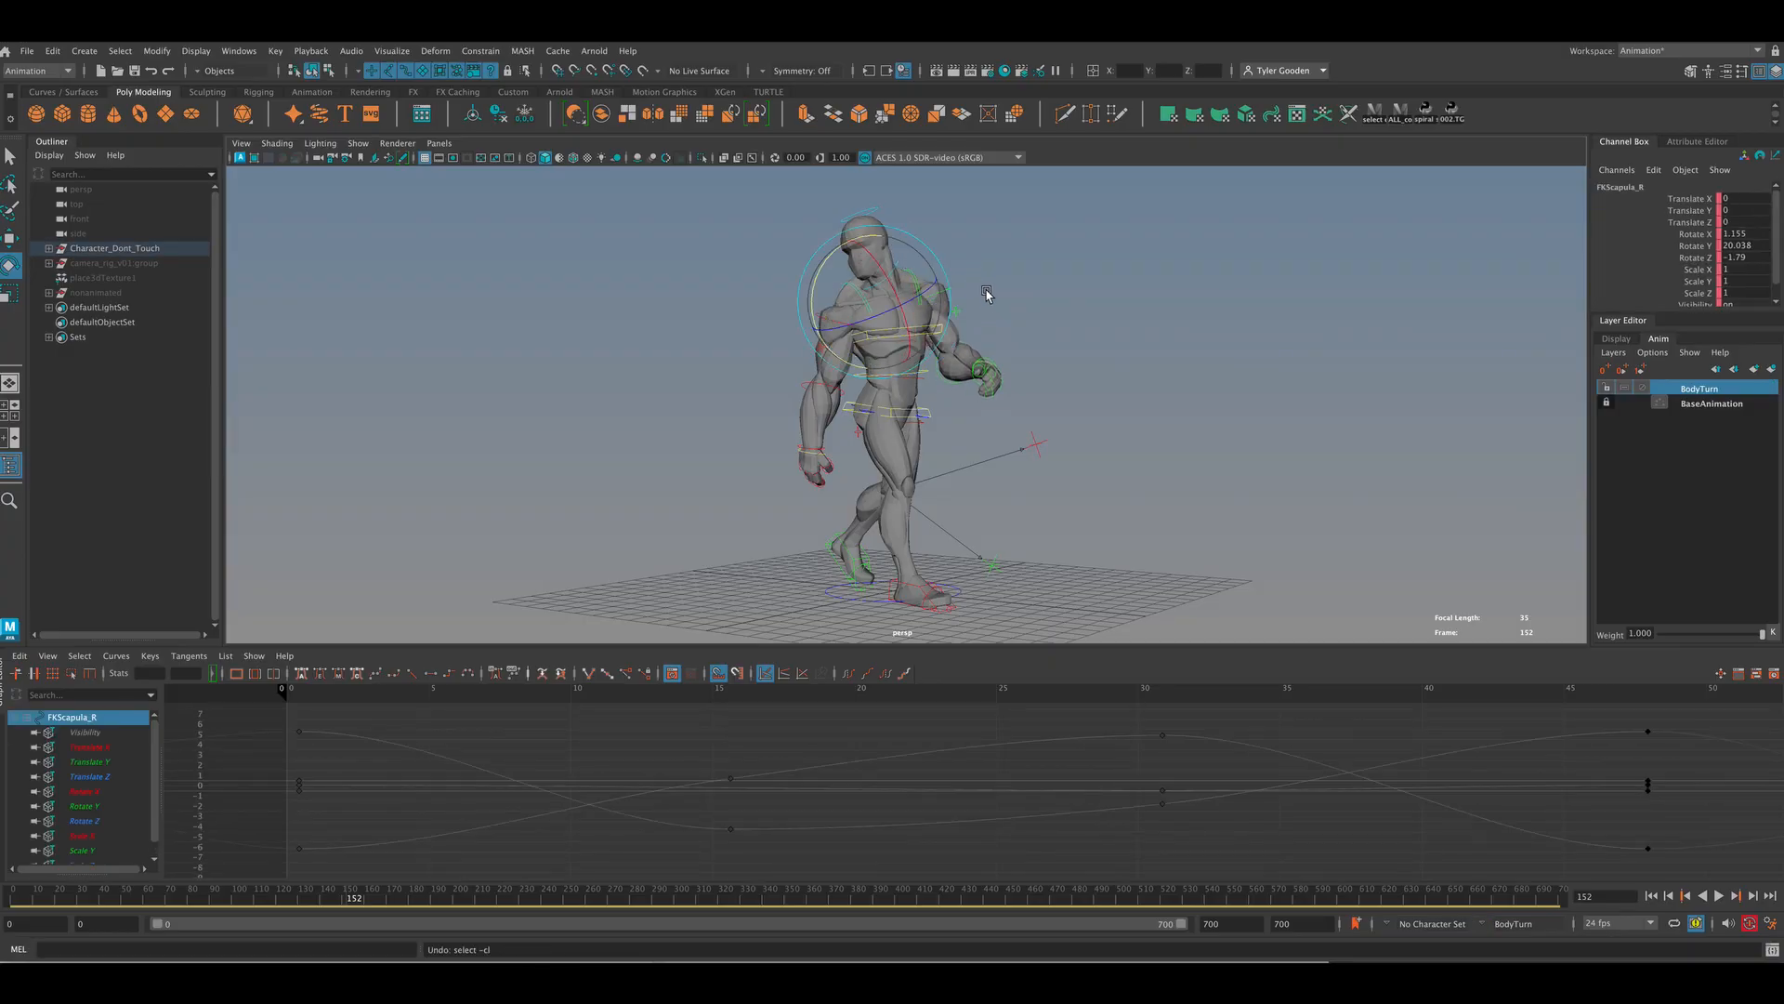
{"action": "left_click", "coordinate": [1083, 353]}
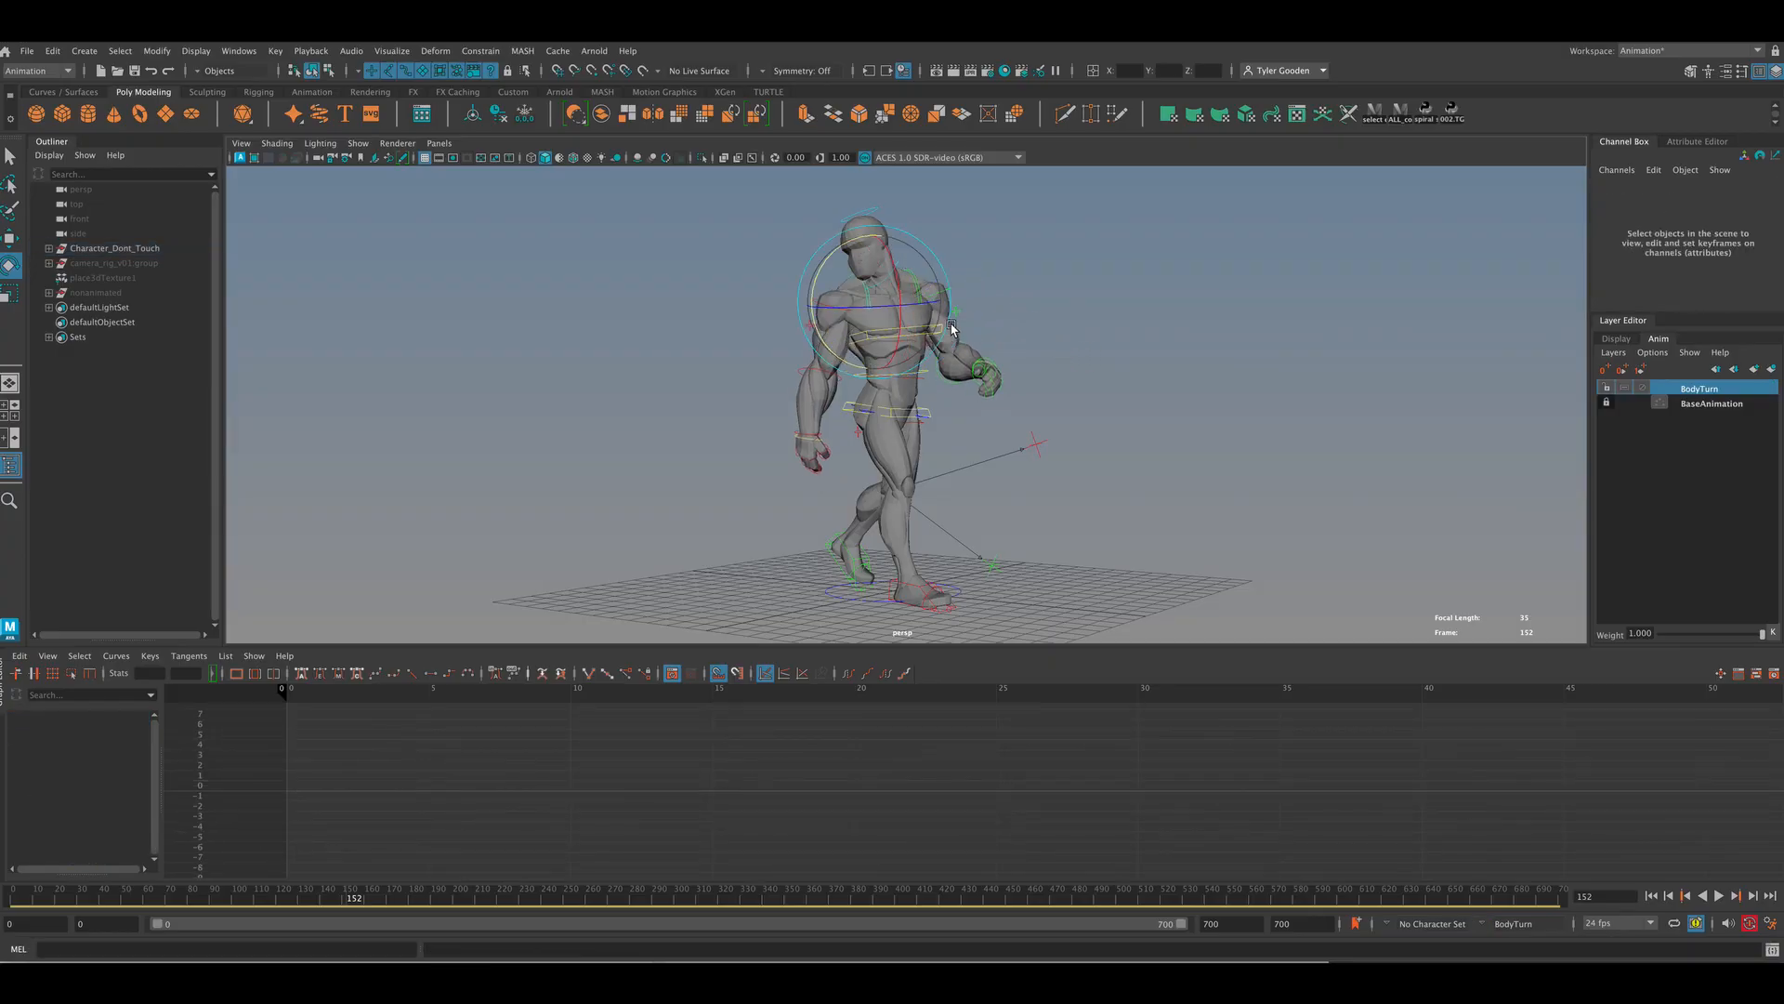
Step: Create a new animation layer named clavicle_weight with the right clavicle control, FKScapula_R, selected
{"action": "left_click", "coordinate": [869, 302]}
{"action": "left_click", "coordinate": [1028, 287]}
{"action": "left_click", "coordinate": [885, 307]}
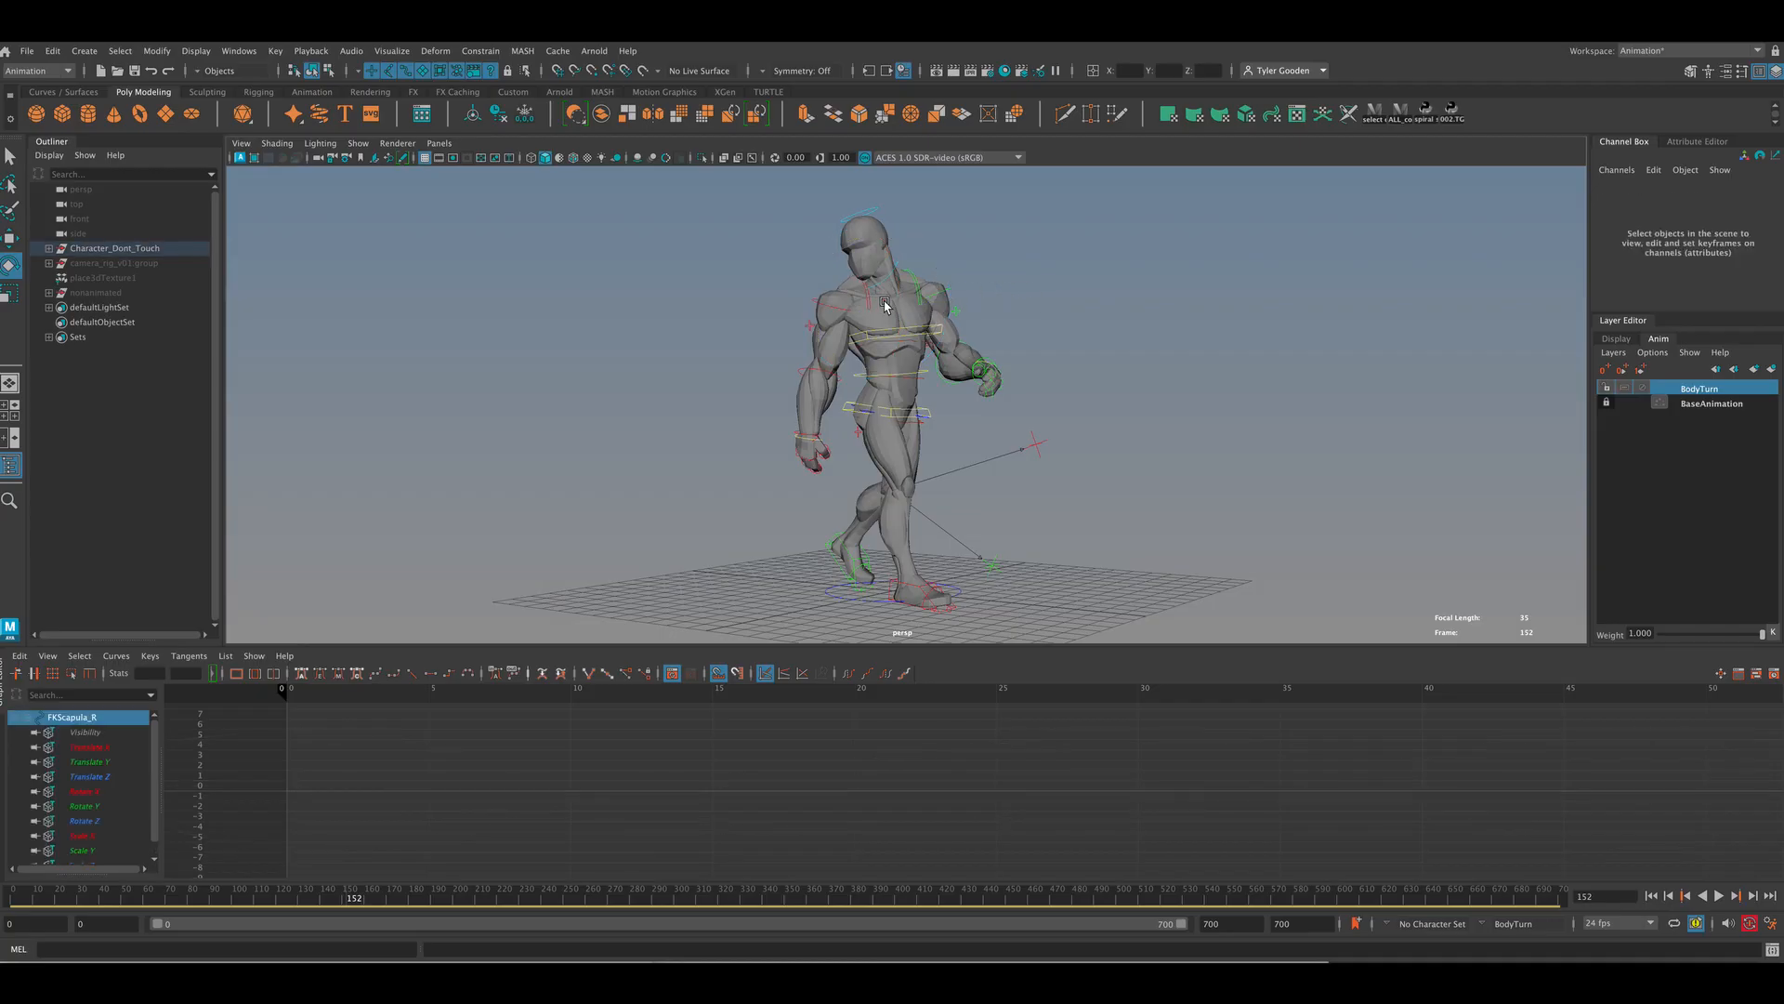
{"action": "left_click", "coordinate": [1755, 373]}
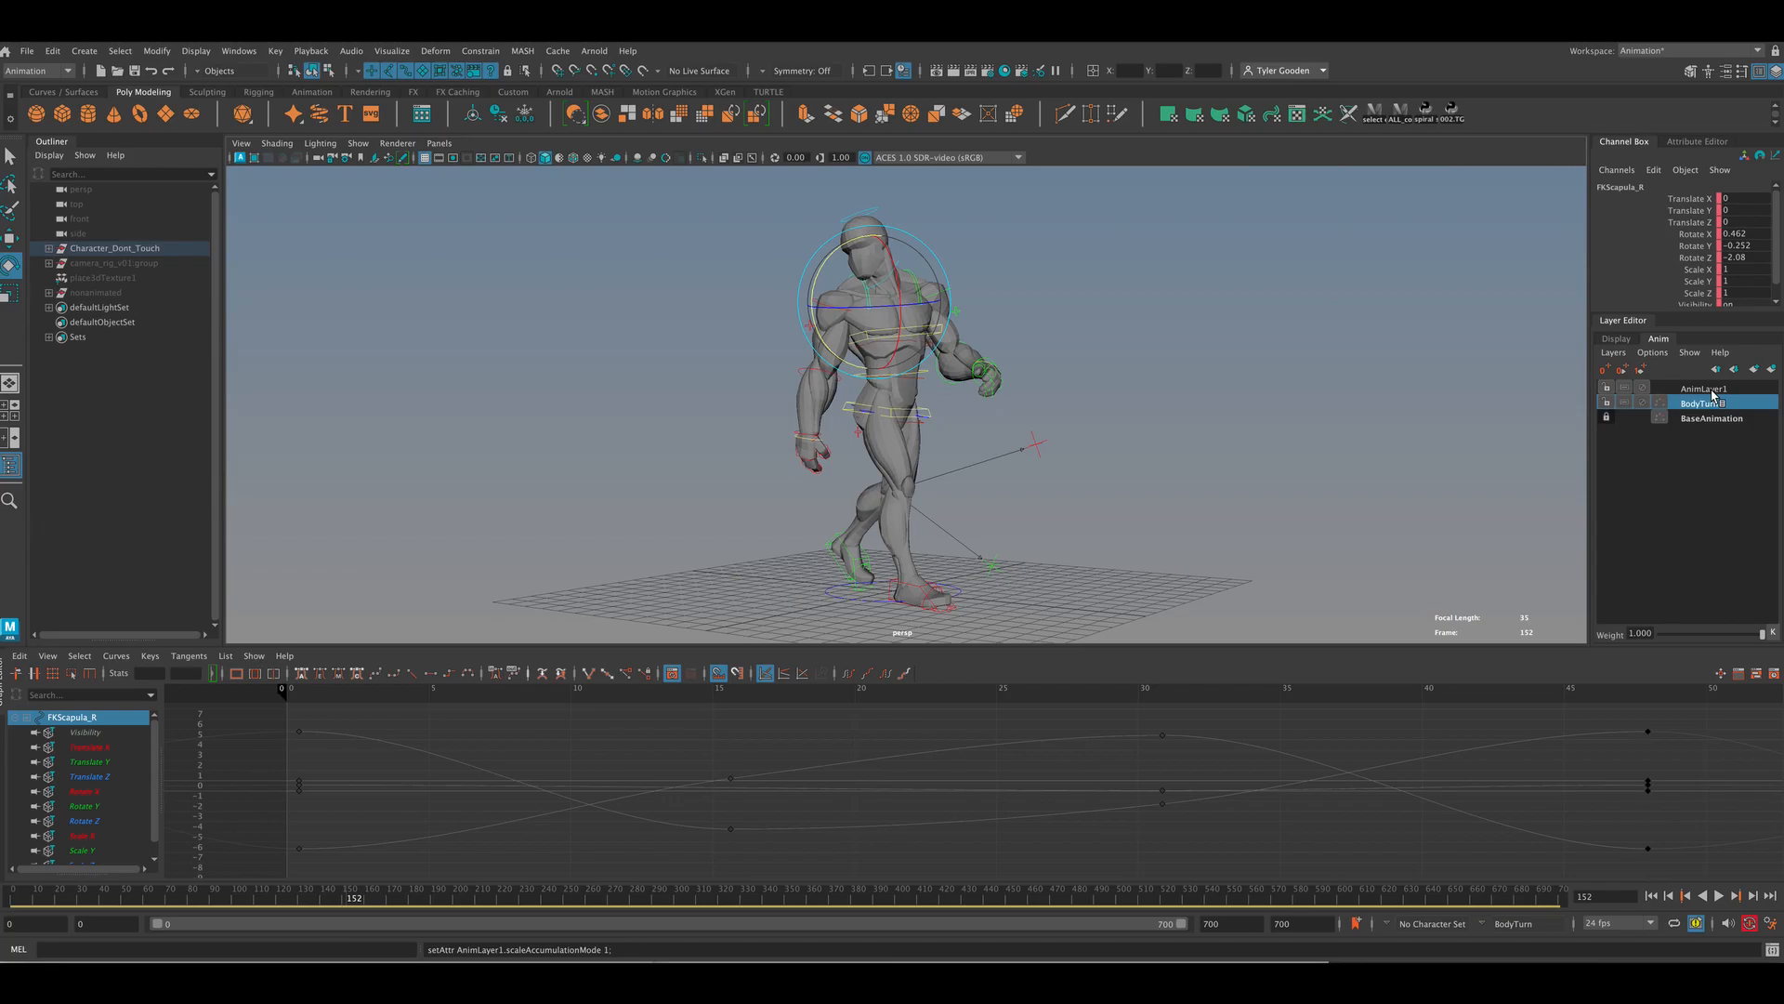
{"action": "double_click", "coordinate": [1703, 387]}
{"action": "type", "text": "ca"}
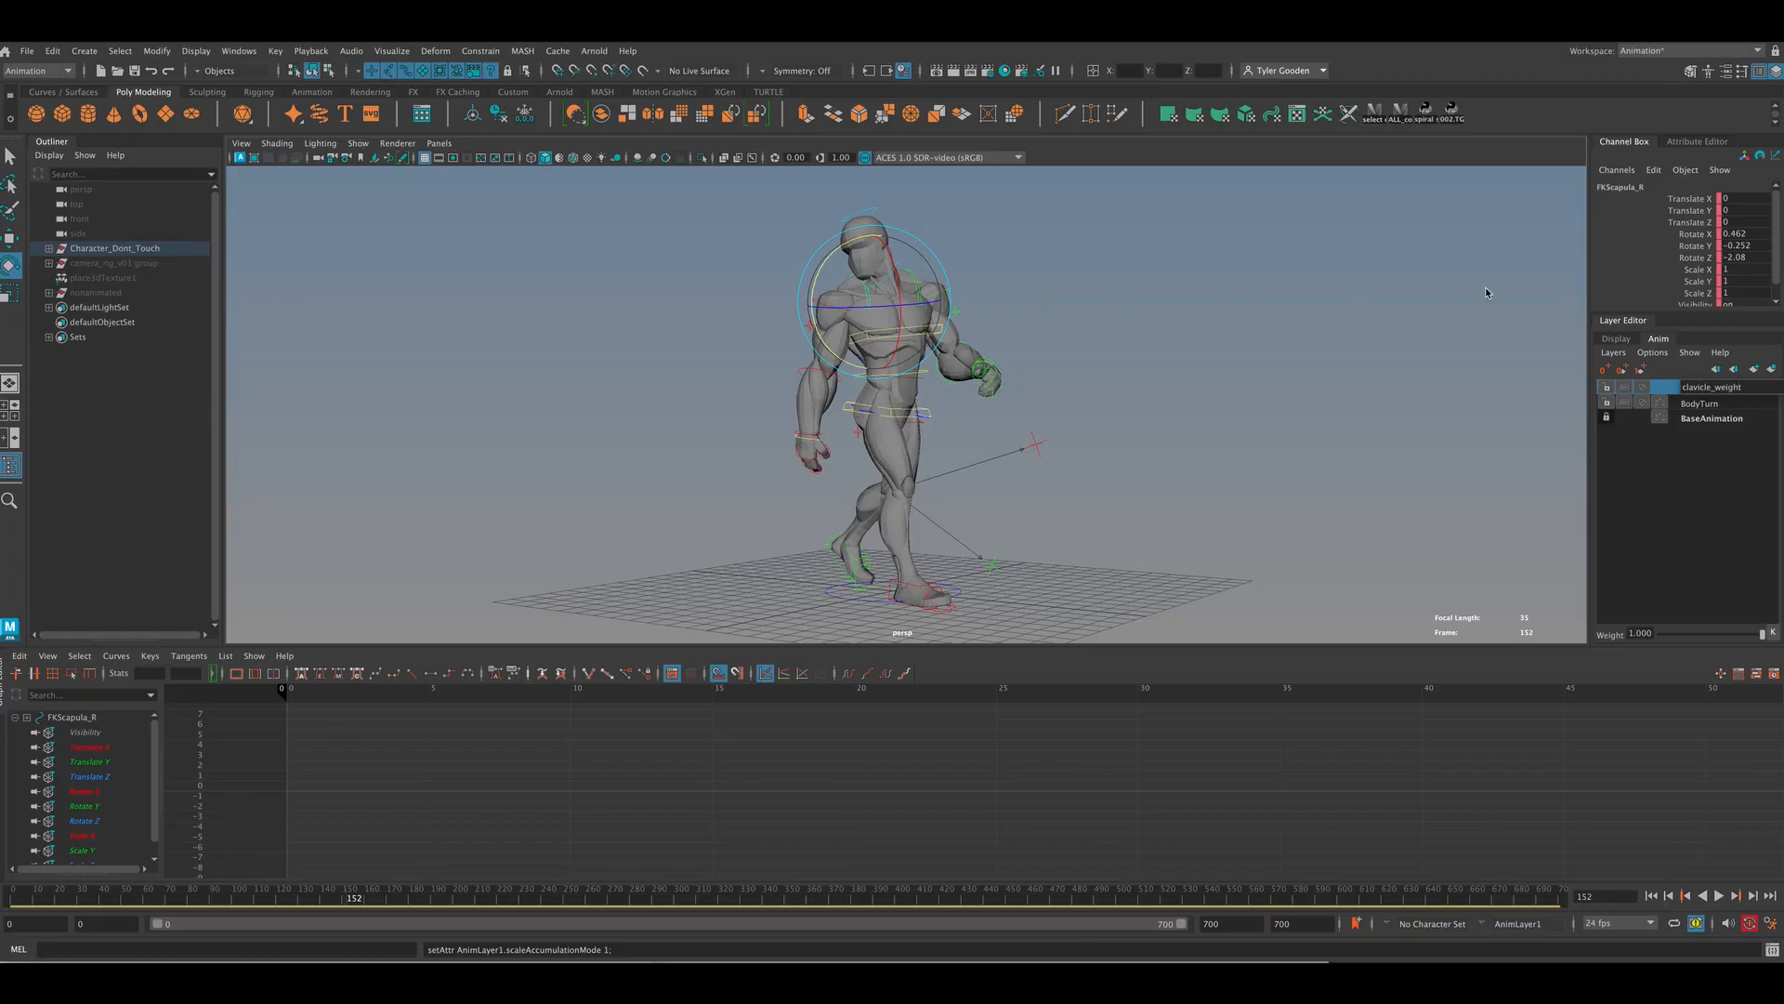
{"action": "left_click", "coordinate": [1706, 502]}
Step: Lock the BodyTurn layer and add the right clavicle control to the clavicle_weight layer
{"action": "left_click", "coordinate": [1606, 402]}
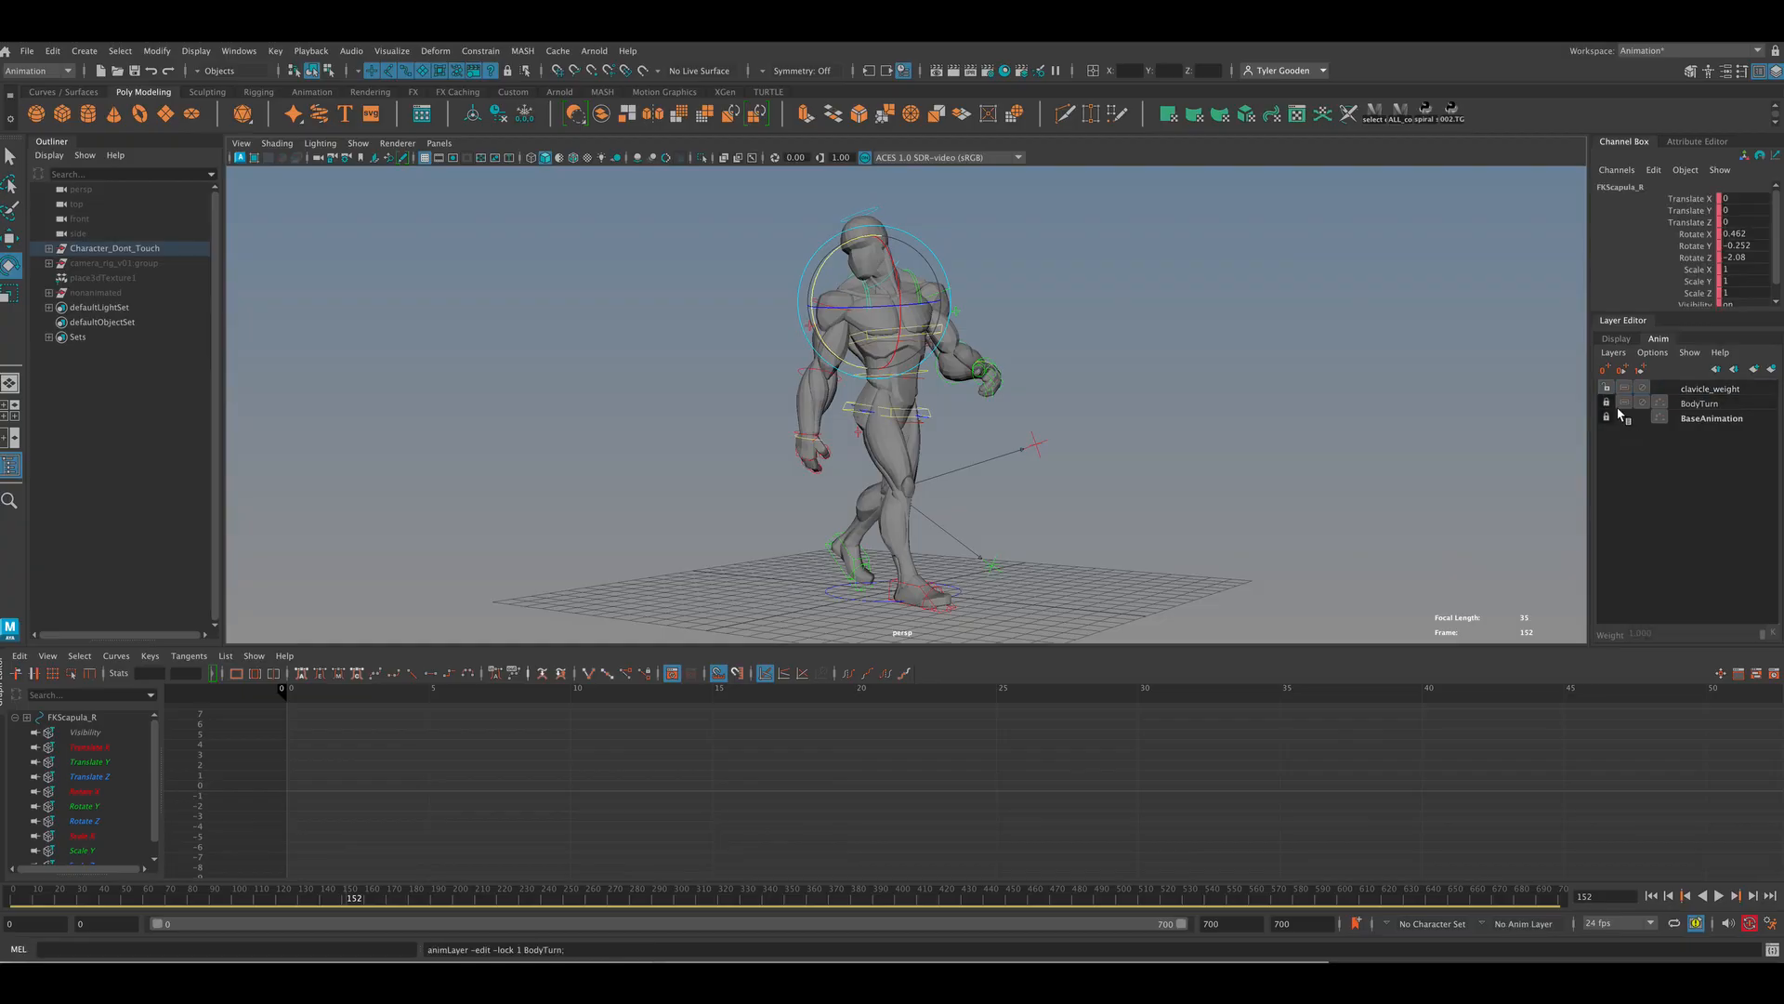
{"action": "left_click", "coordinate": [1721, 393]}
{"action": "right_click", "coordinate": [1726, 393]}
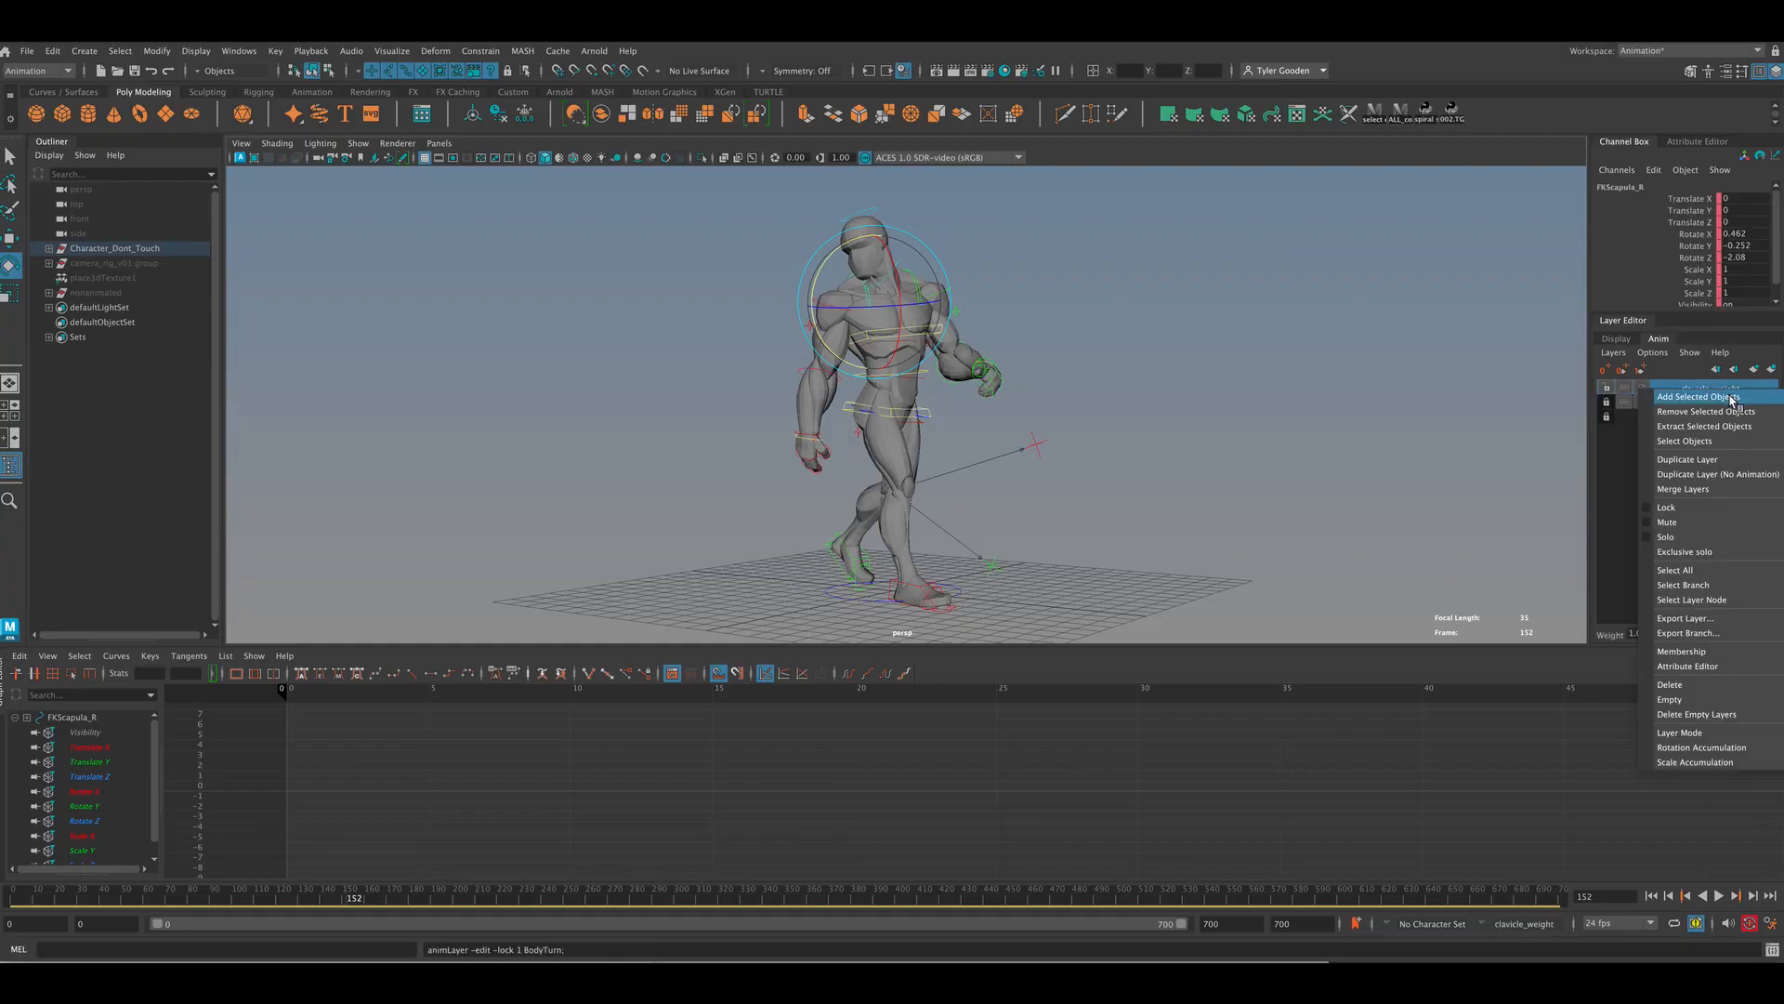
{"action": "left_click", "coordinate": [1732, 393]}
Step: At frame 178, rotate the right clavicle control to about -16.1 in Z on the clavicle_weight layer
{"action": "left_click_drag", "start_coordinate": [356, 903], "coordinate": [411, 898]}
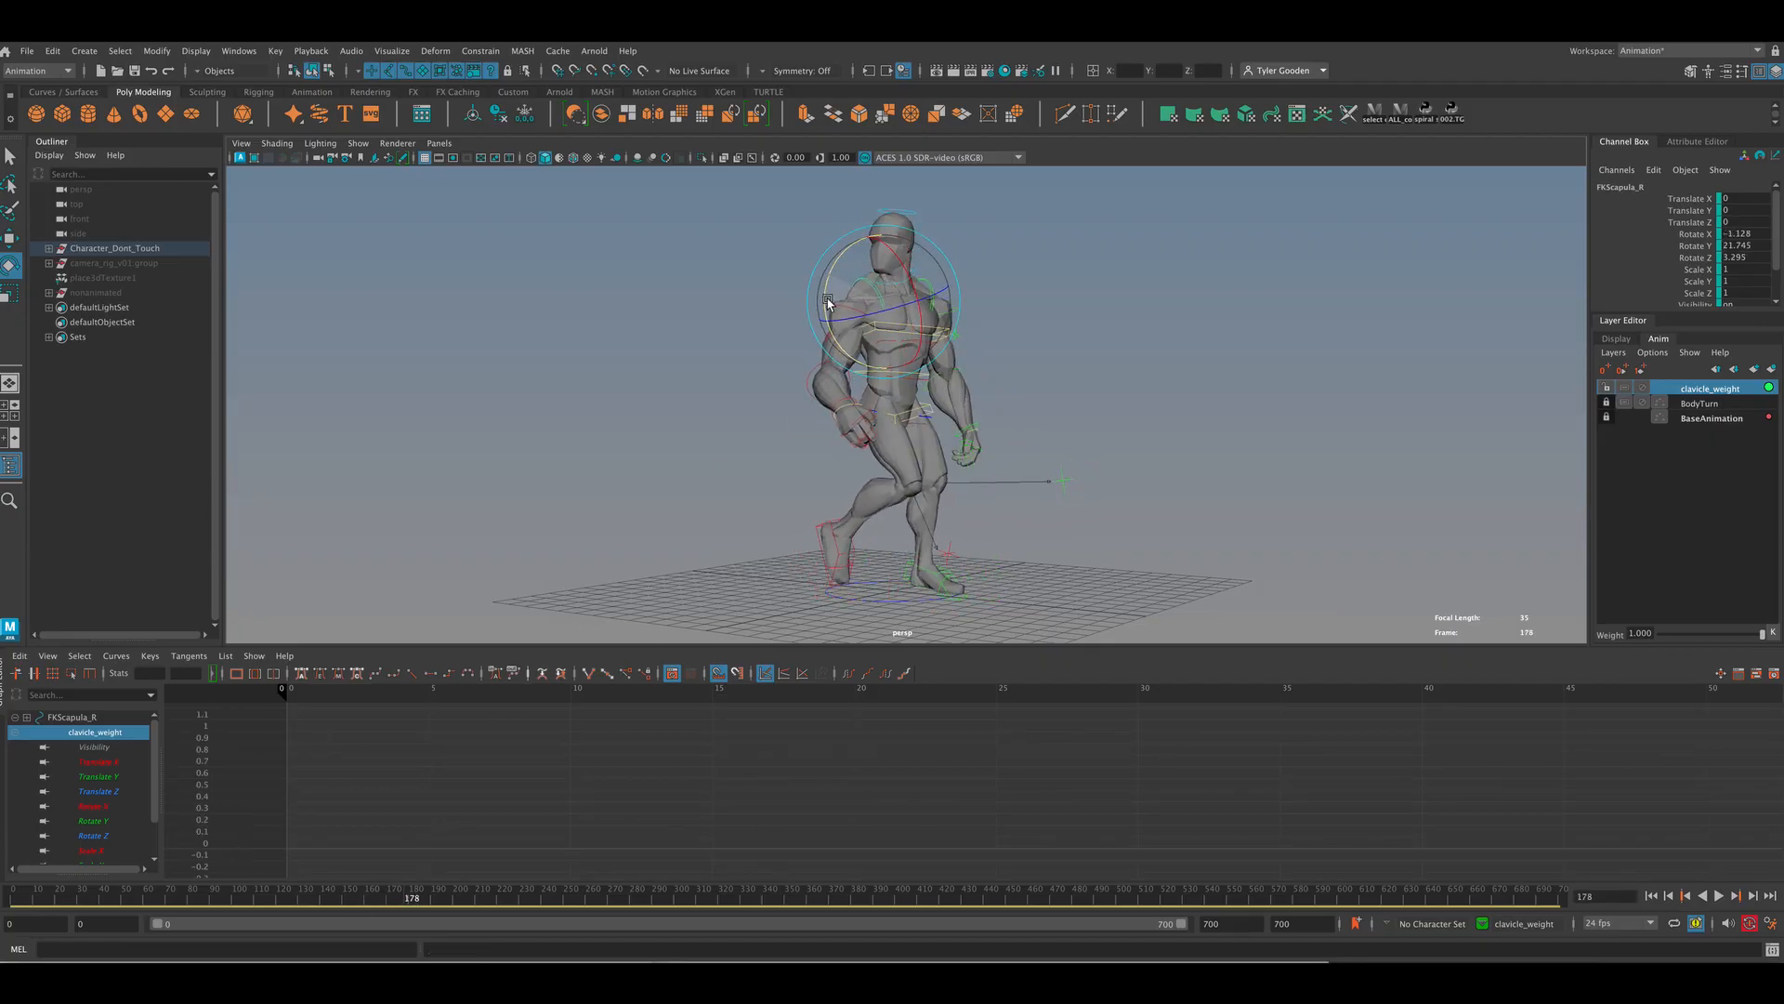
{"action": "left_click_drag", "start_coordinate": [863, 321], "coordinate": [860, 343]}
Step: Rename the clavicle_weight layer to R_clavicle_weight
{"action": "left_click", "coordinate": [1696, 390]}
{"action": "left_click", "coordinate": [1696, 390]}
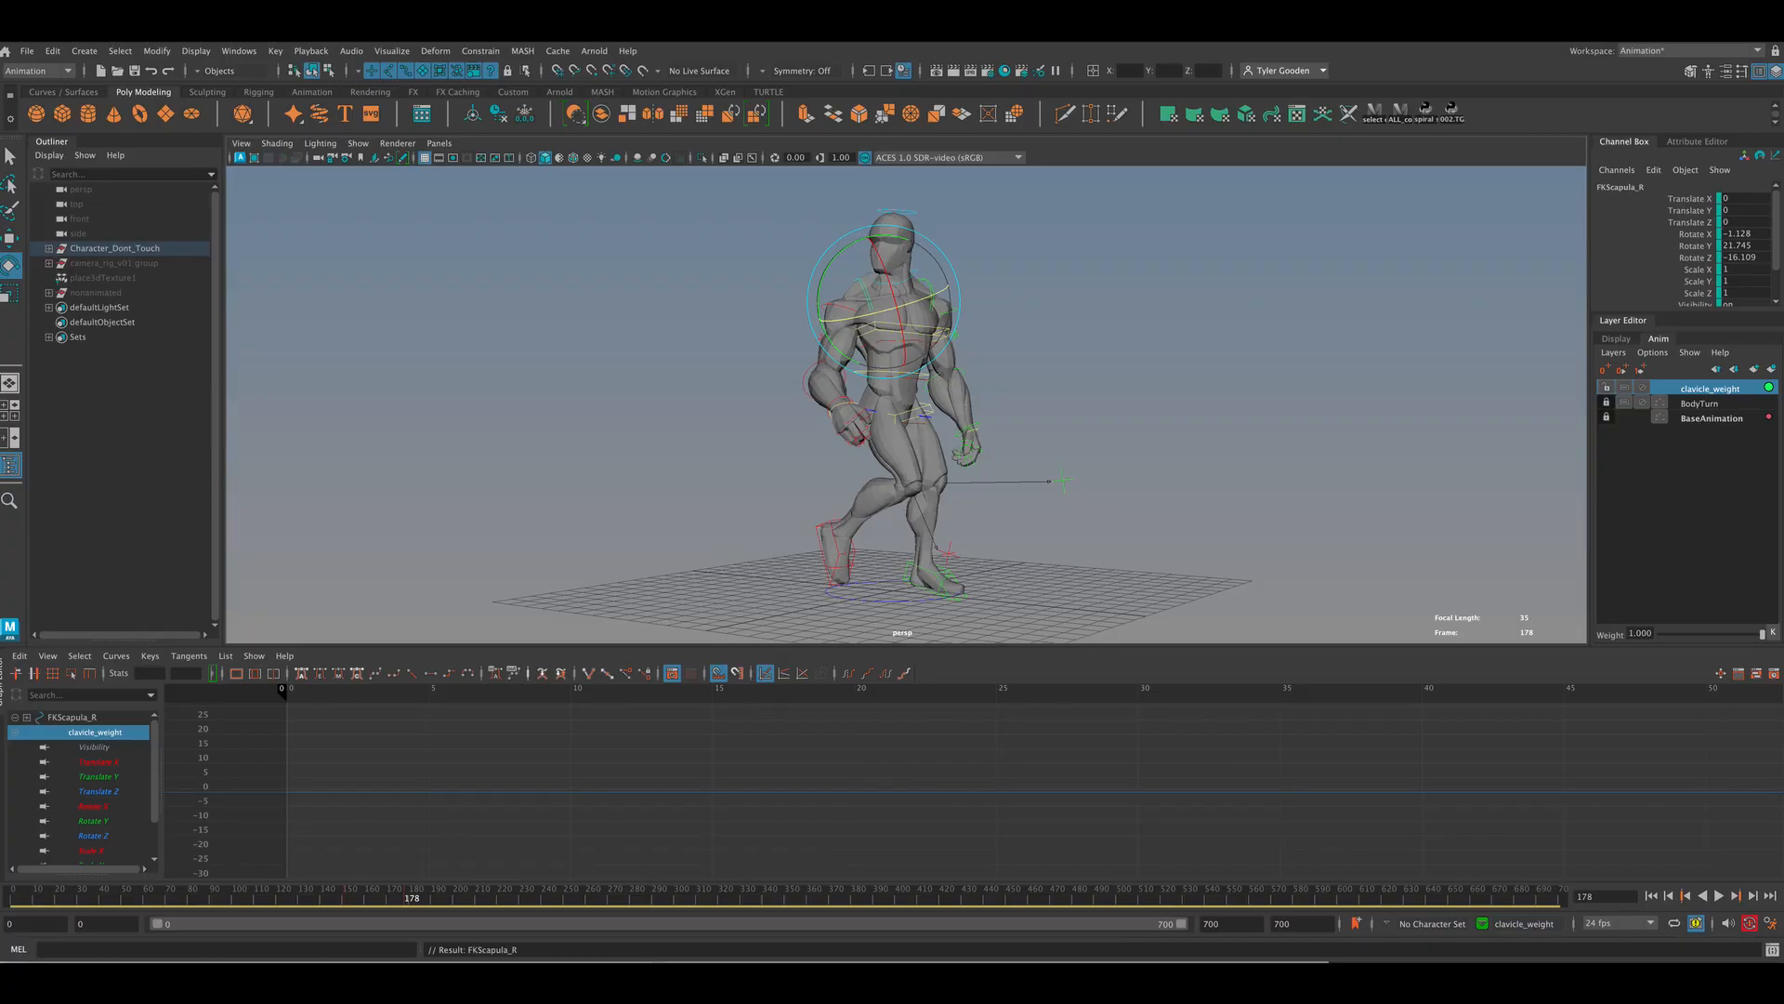
{"action": "double_click", "coordinate": [1708, 389]}
{"action": "left_click", "coordinate": [1688, 389]}
{"action": "type", "text": "R_"}
{"action": "key", "text": "BackSpace"}
{"action": "key", "text": "BackSpace"}
{"action": "key", "text": "BackSpace"}
{"action": "type", "text": "R_c"}
{"action": "left_click", "coordinate": [1262, 382]}
Step: At frame 184, select the upper-body controls to view their curves in the Graph Editor, and clear the selection
{"action": "mouse_move", "coordinate": [412, 897]}
{"action": "left_mouse_down"}
{"action": "mouse_move", "coordinate": [322, 898]}
{"action": "mouse_move", "coordinate": [419, 898]}
{"action": "left_mouse_up"}
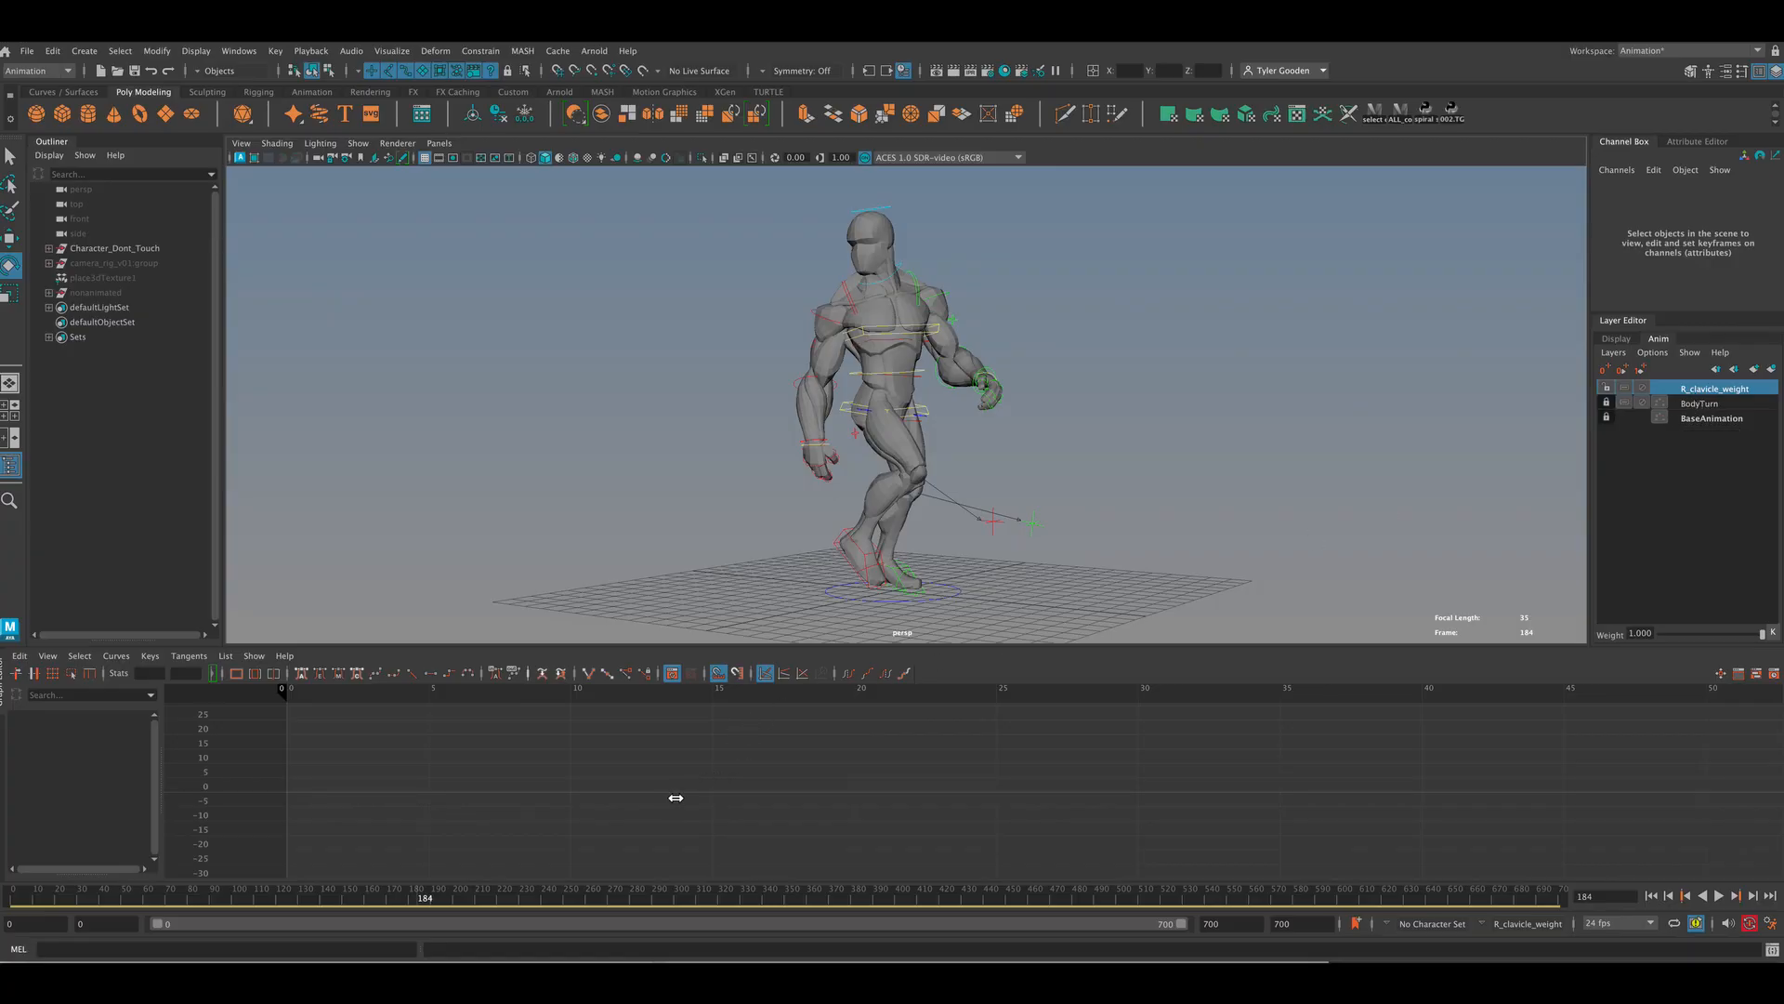
{"action": "left_click", "coordinate": [8, 158]}
{"action": "left_click_drag", "start_coordinate": [805, 191], "coordinate": [1011, 428]}
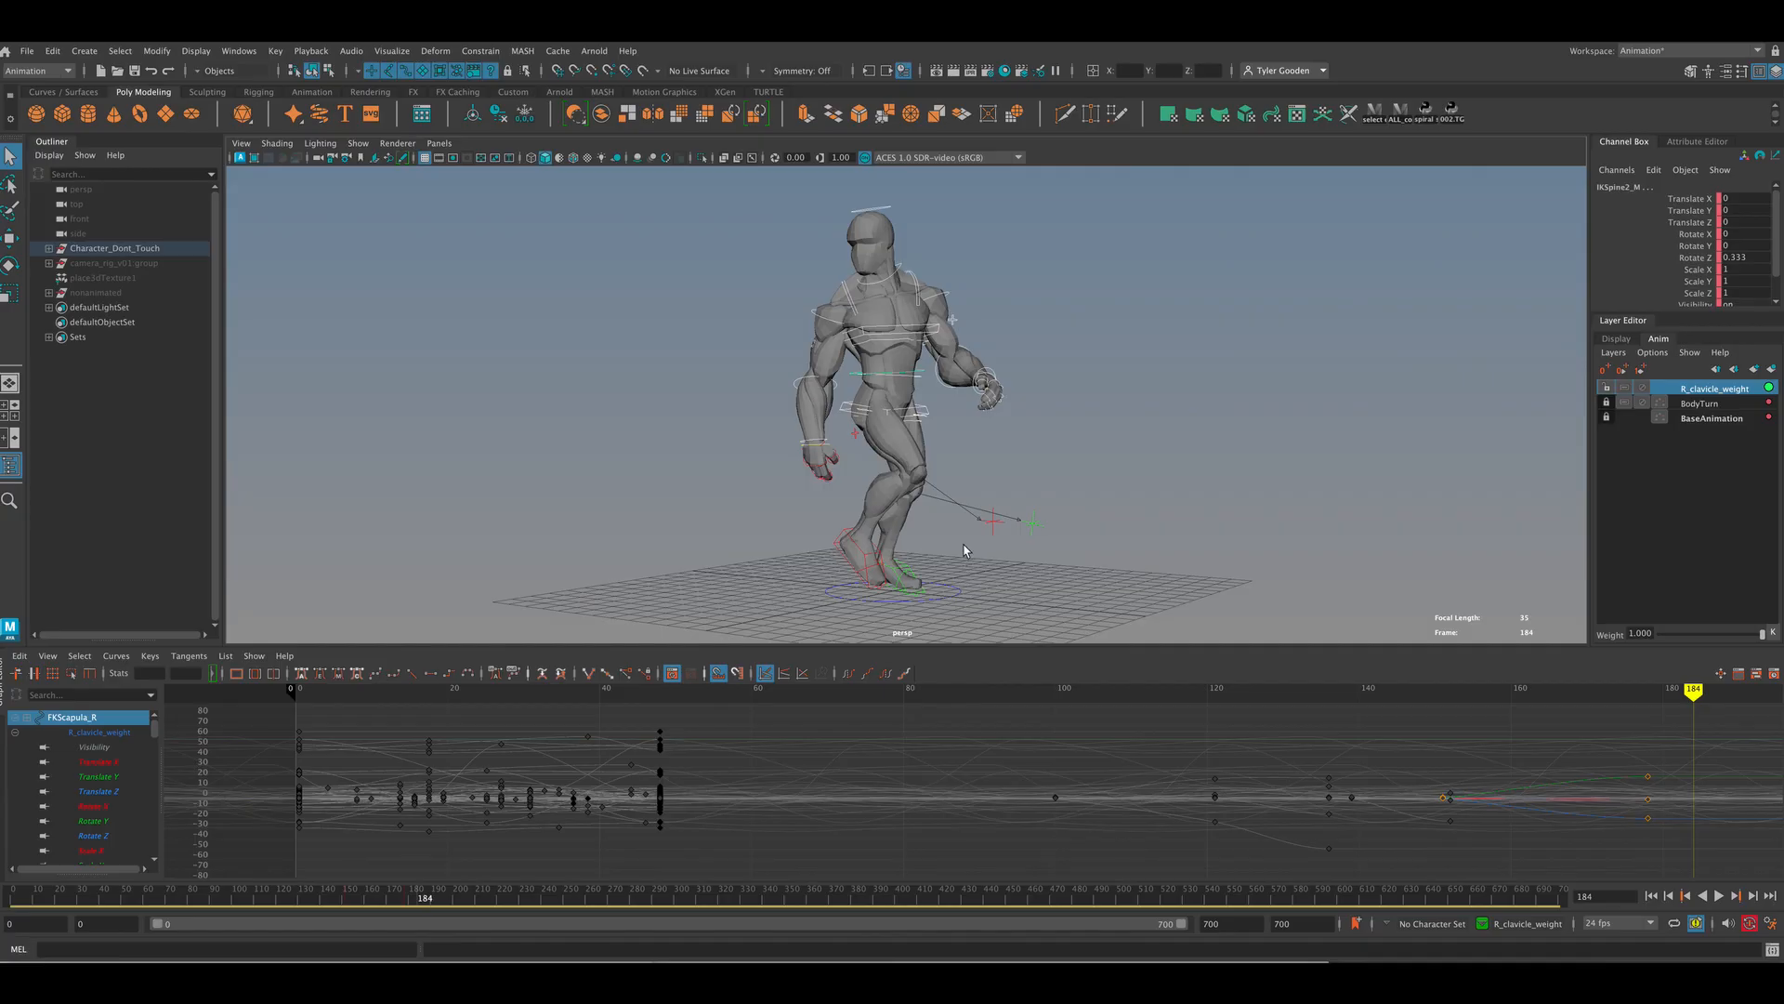
{"action": "left_click", "coordinate": [1247, 572]}
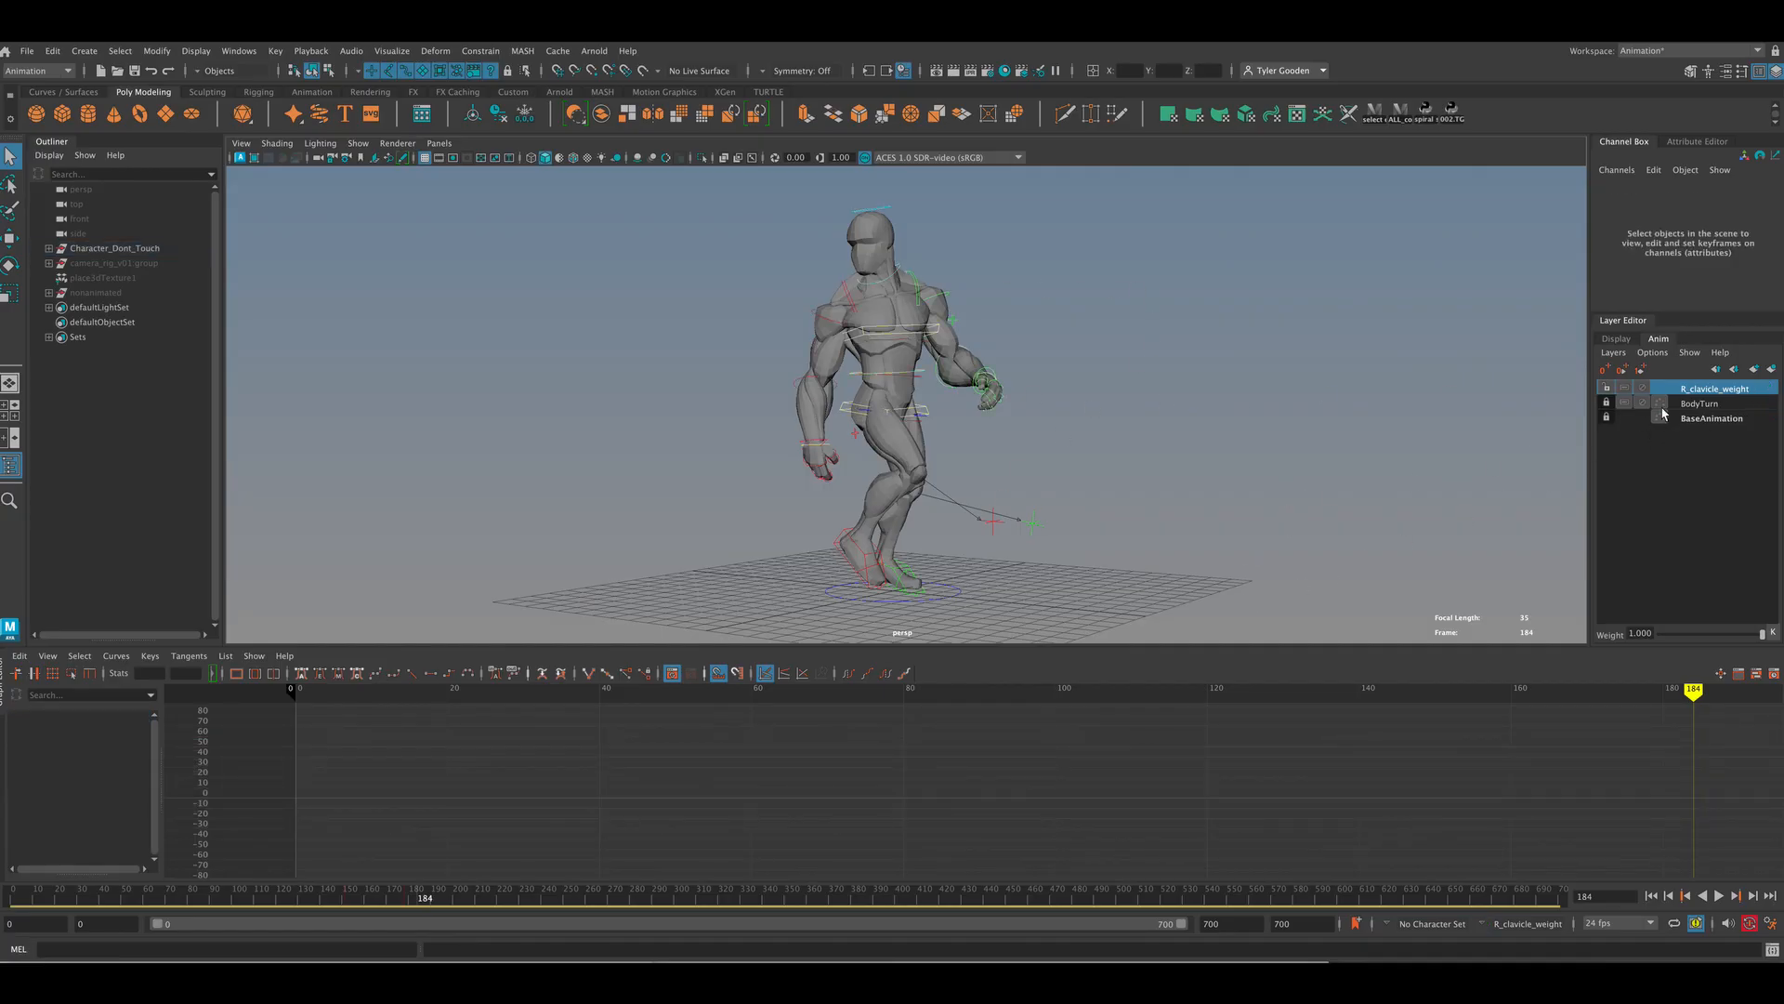
Step: Make BaseAnimation the active layer and select the character's body controls to view their curves
{"action": "left_click", "coordinate": [1702, 403]}
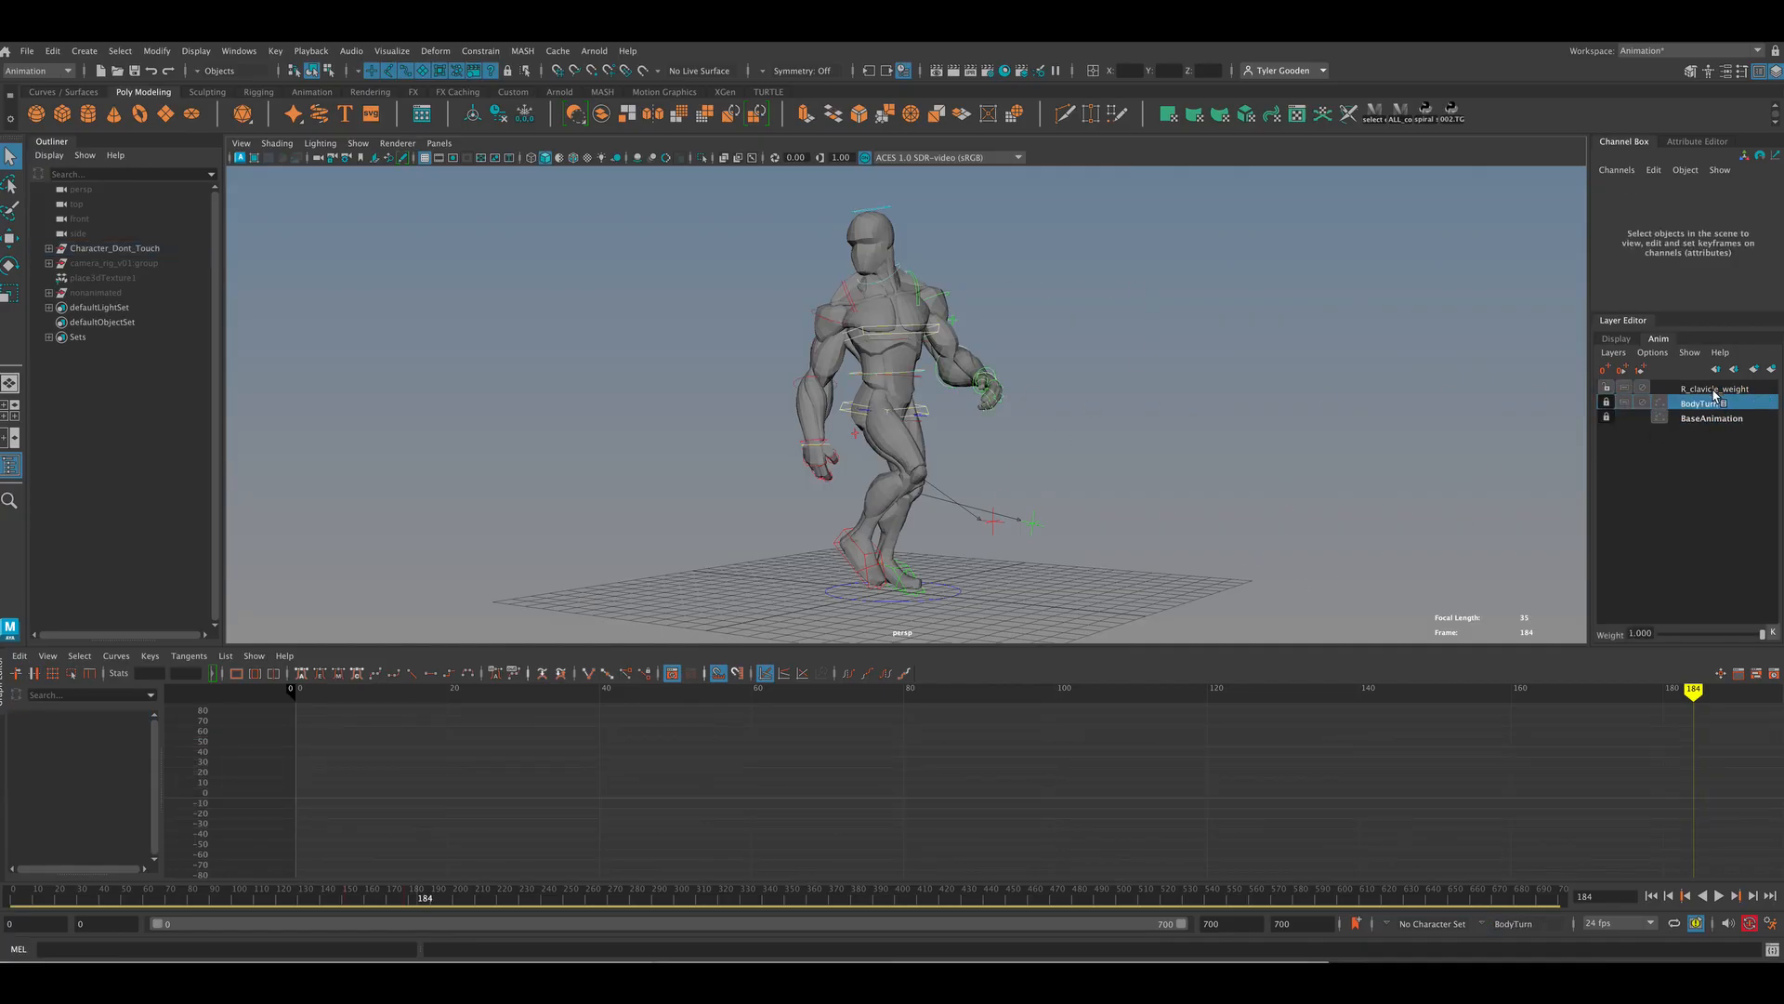
{"action": "left_click", "coordinate": [1713, 418]}
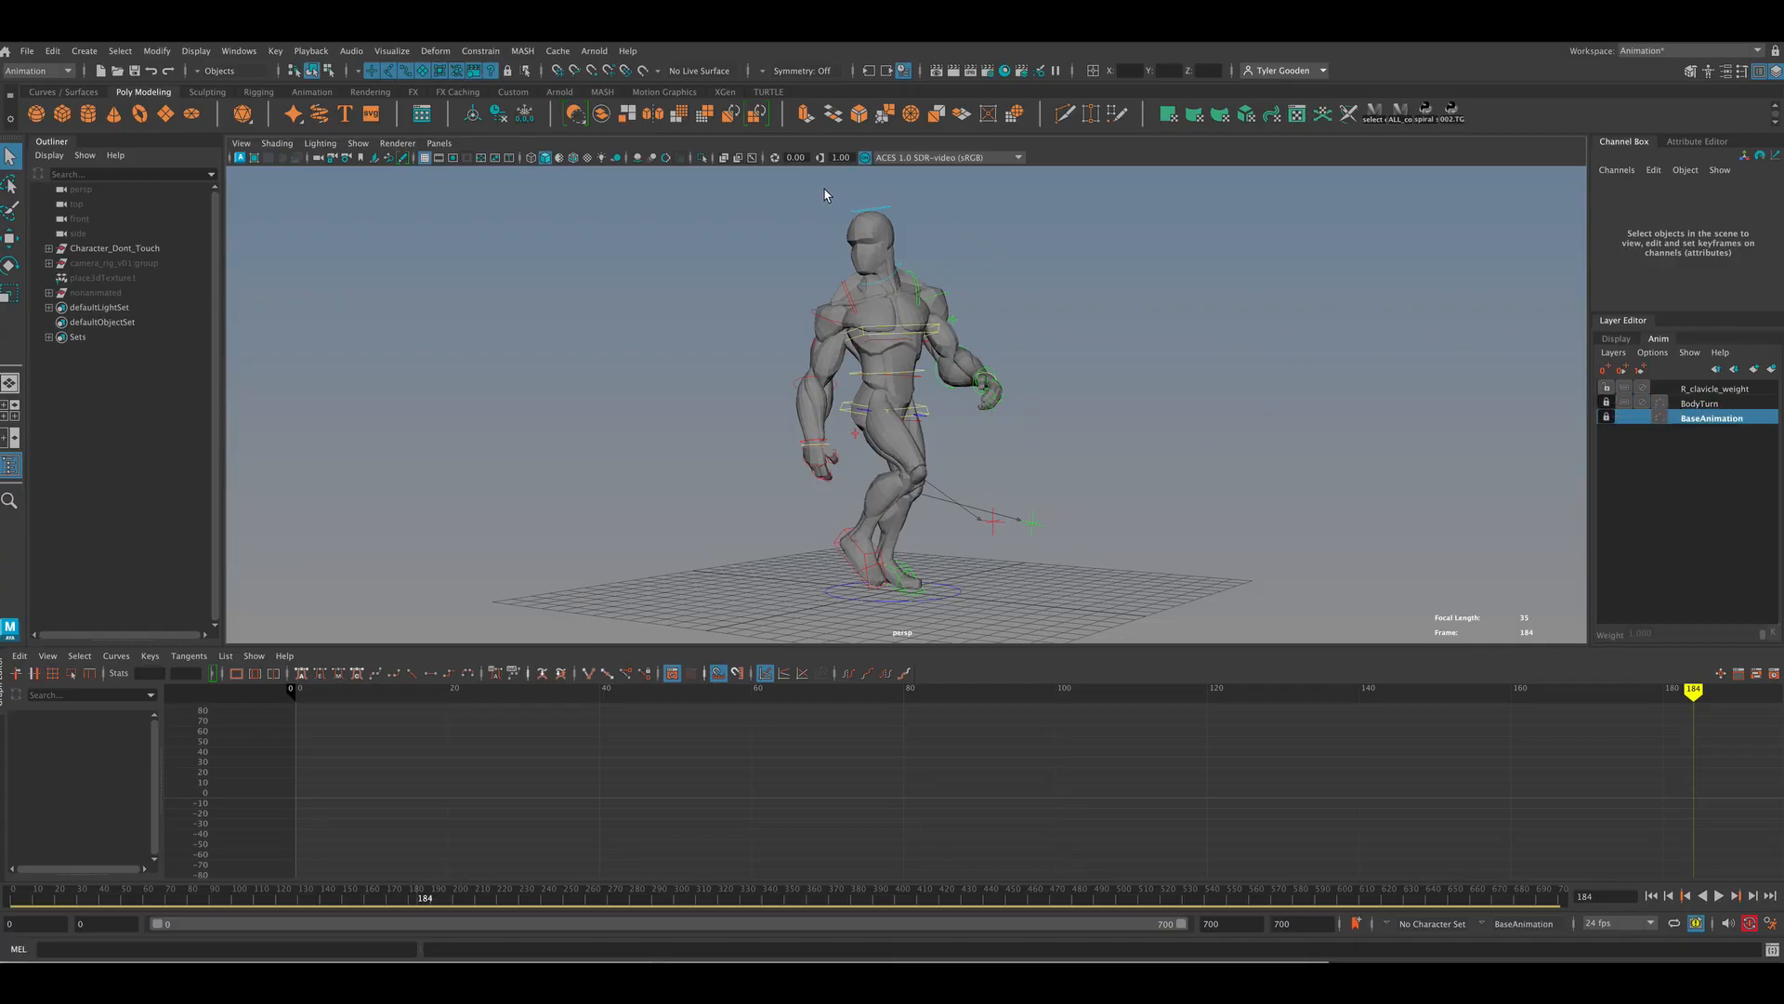
{"action": "left_click", "coordinate": [962, 384]}
{"action": "left_click", "coordinate": [1054, 279]}
{"action": "left_click", "coordinate": [881, 215]}
{"action": "left_click", "coordinate": [1061, 203]}
{"action": "left_click_drag", "start_coordinate": [748, 184], "coordinate": [1046, 615]}
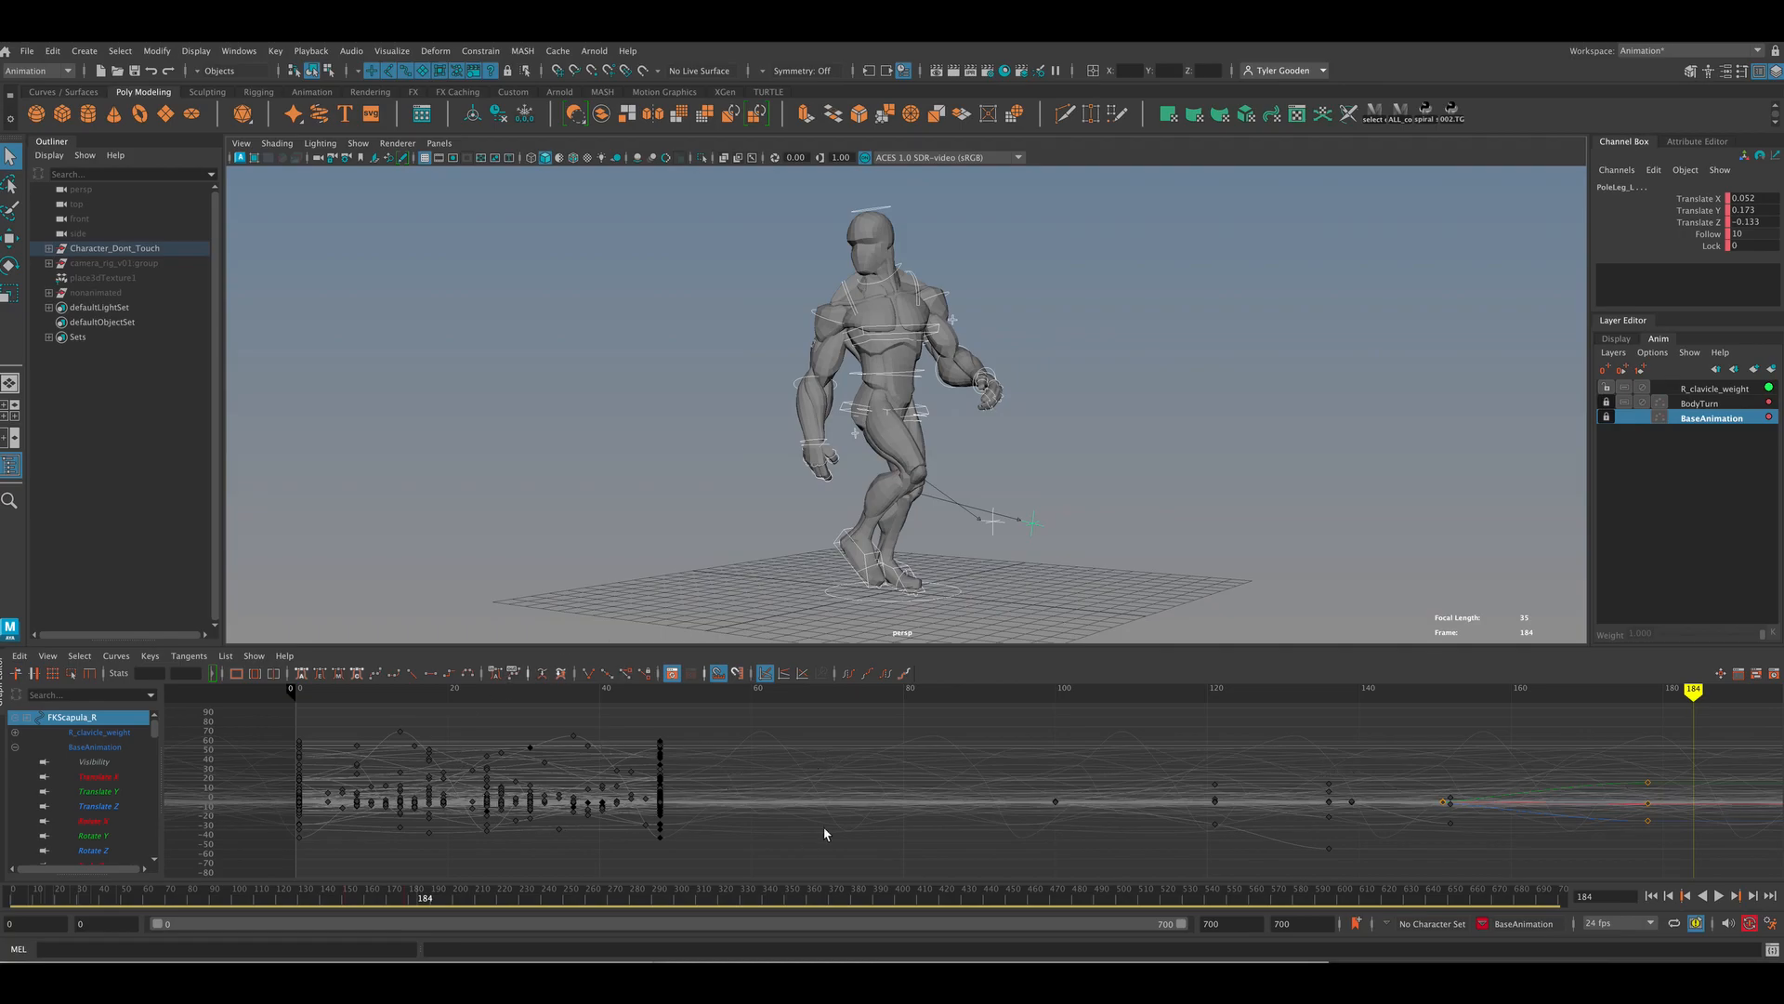
Step: Compare the right clavicle control's BaseAnimation and R_clavicle_weight curves in the Graph Editor and expand the R_clavicle_weight channels
{"action": "left_click", "coordinate": [16, 747]}
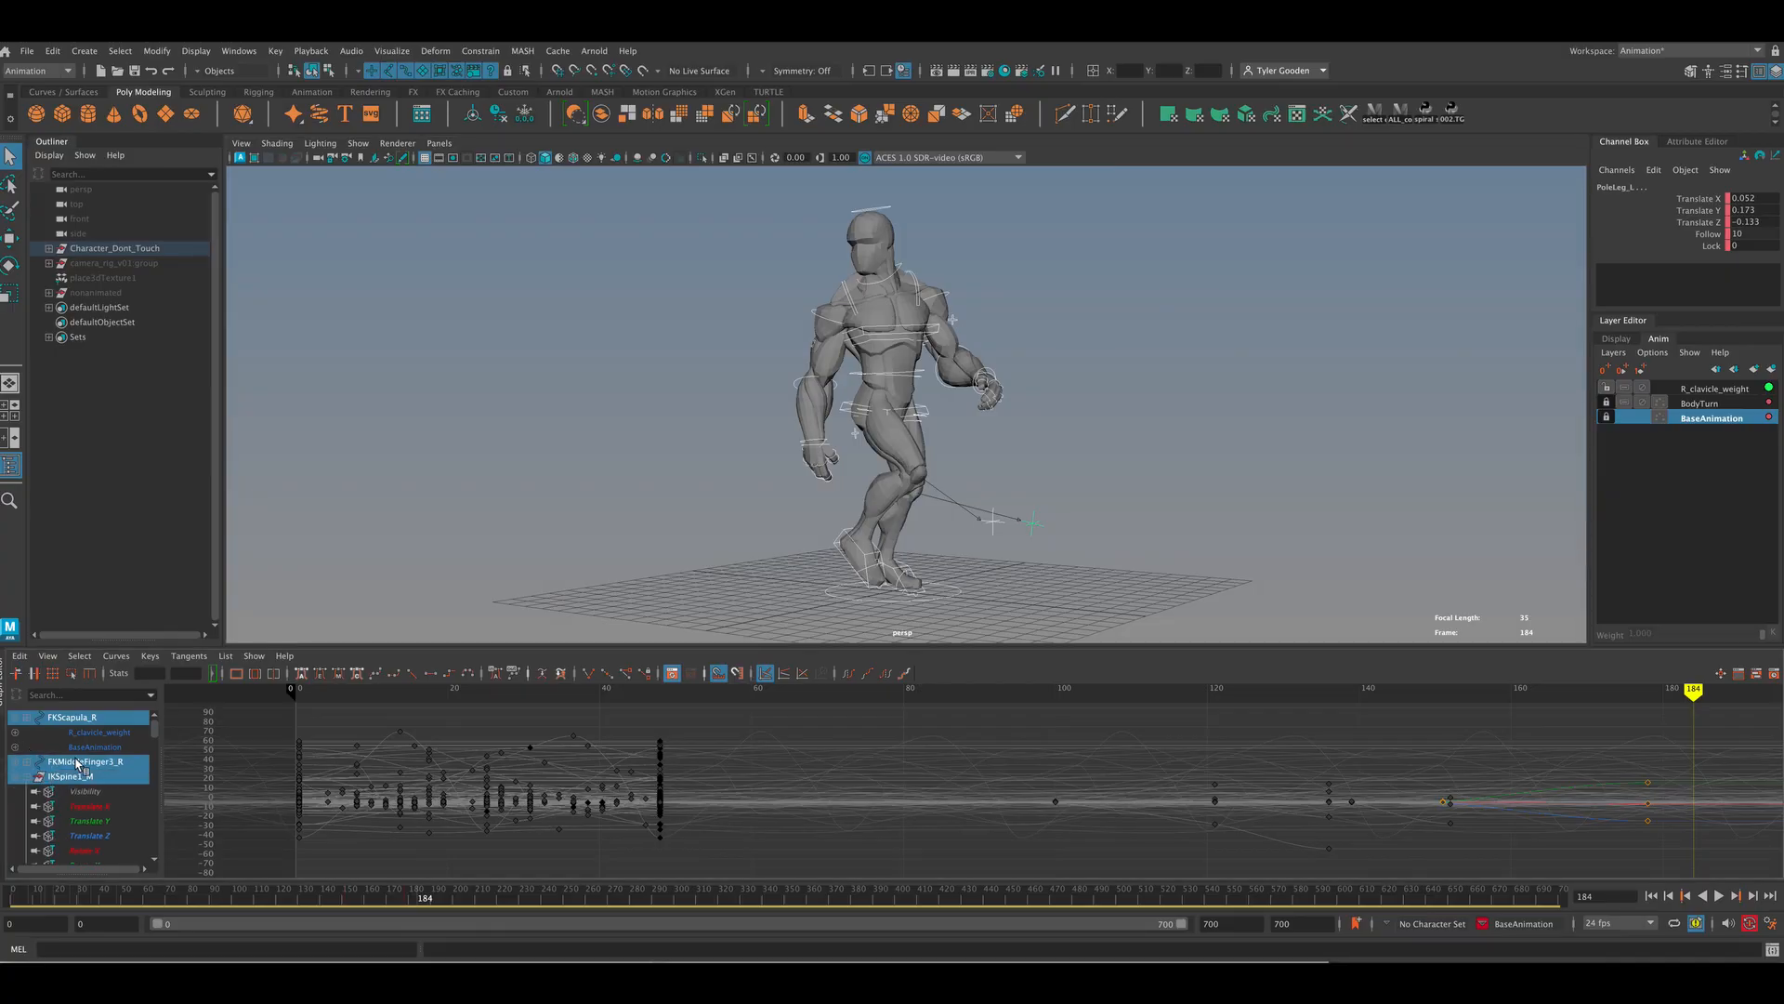
{"action": "left_click", "coordinate": [15, 764]}
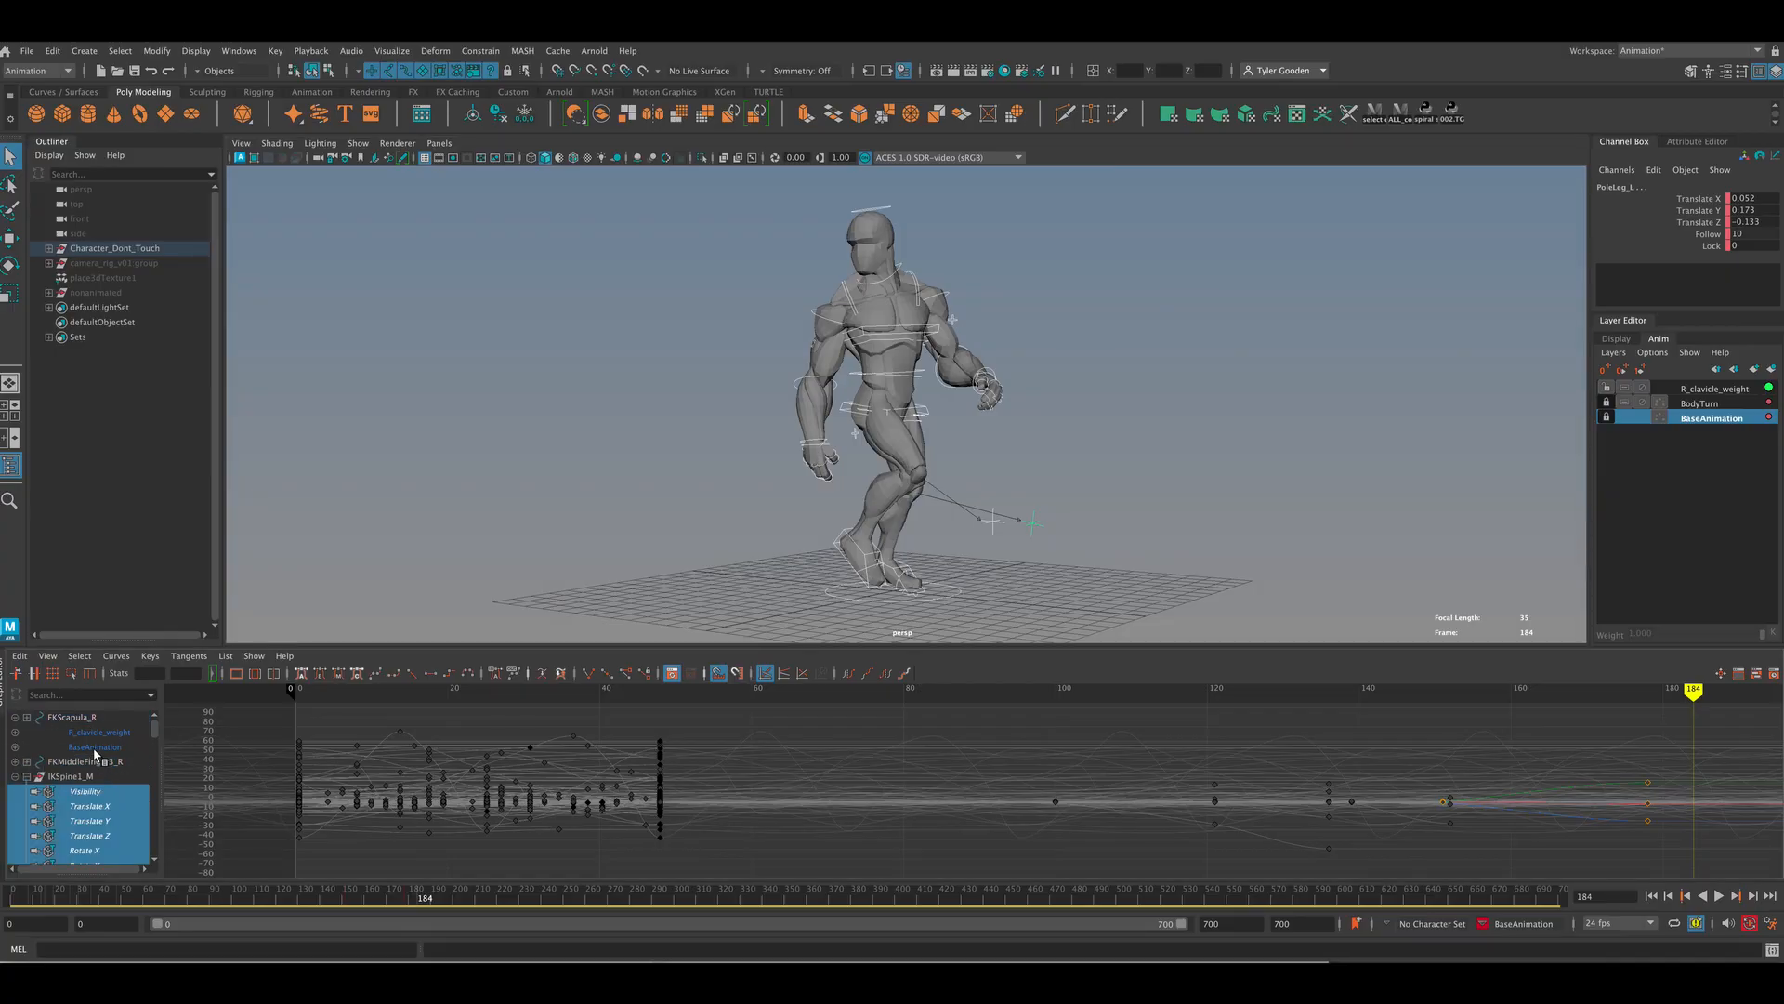
{"action": "left_click", "coordinate": [107, 749]}
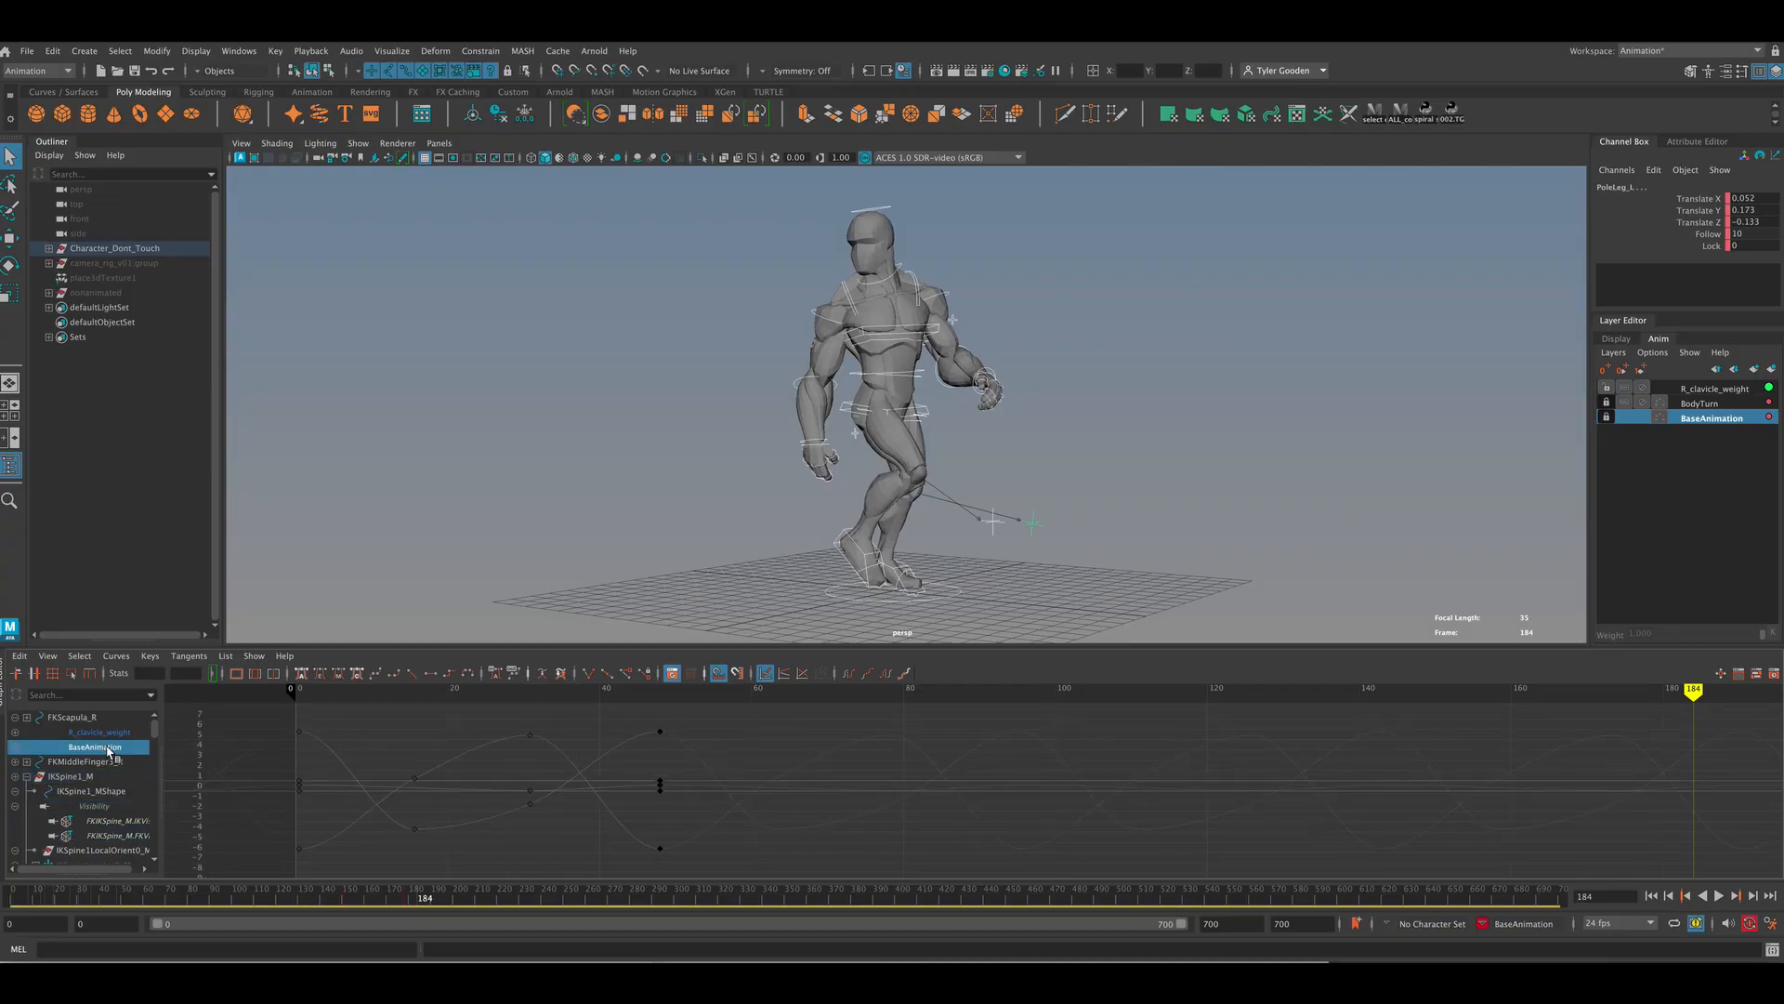
{"action": "left_click", "coordinate": [105, 732]}
{"action": "left_click", "coordinate": [15, 733]}
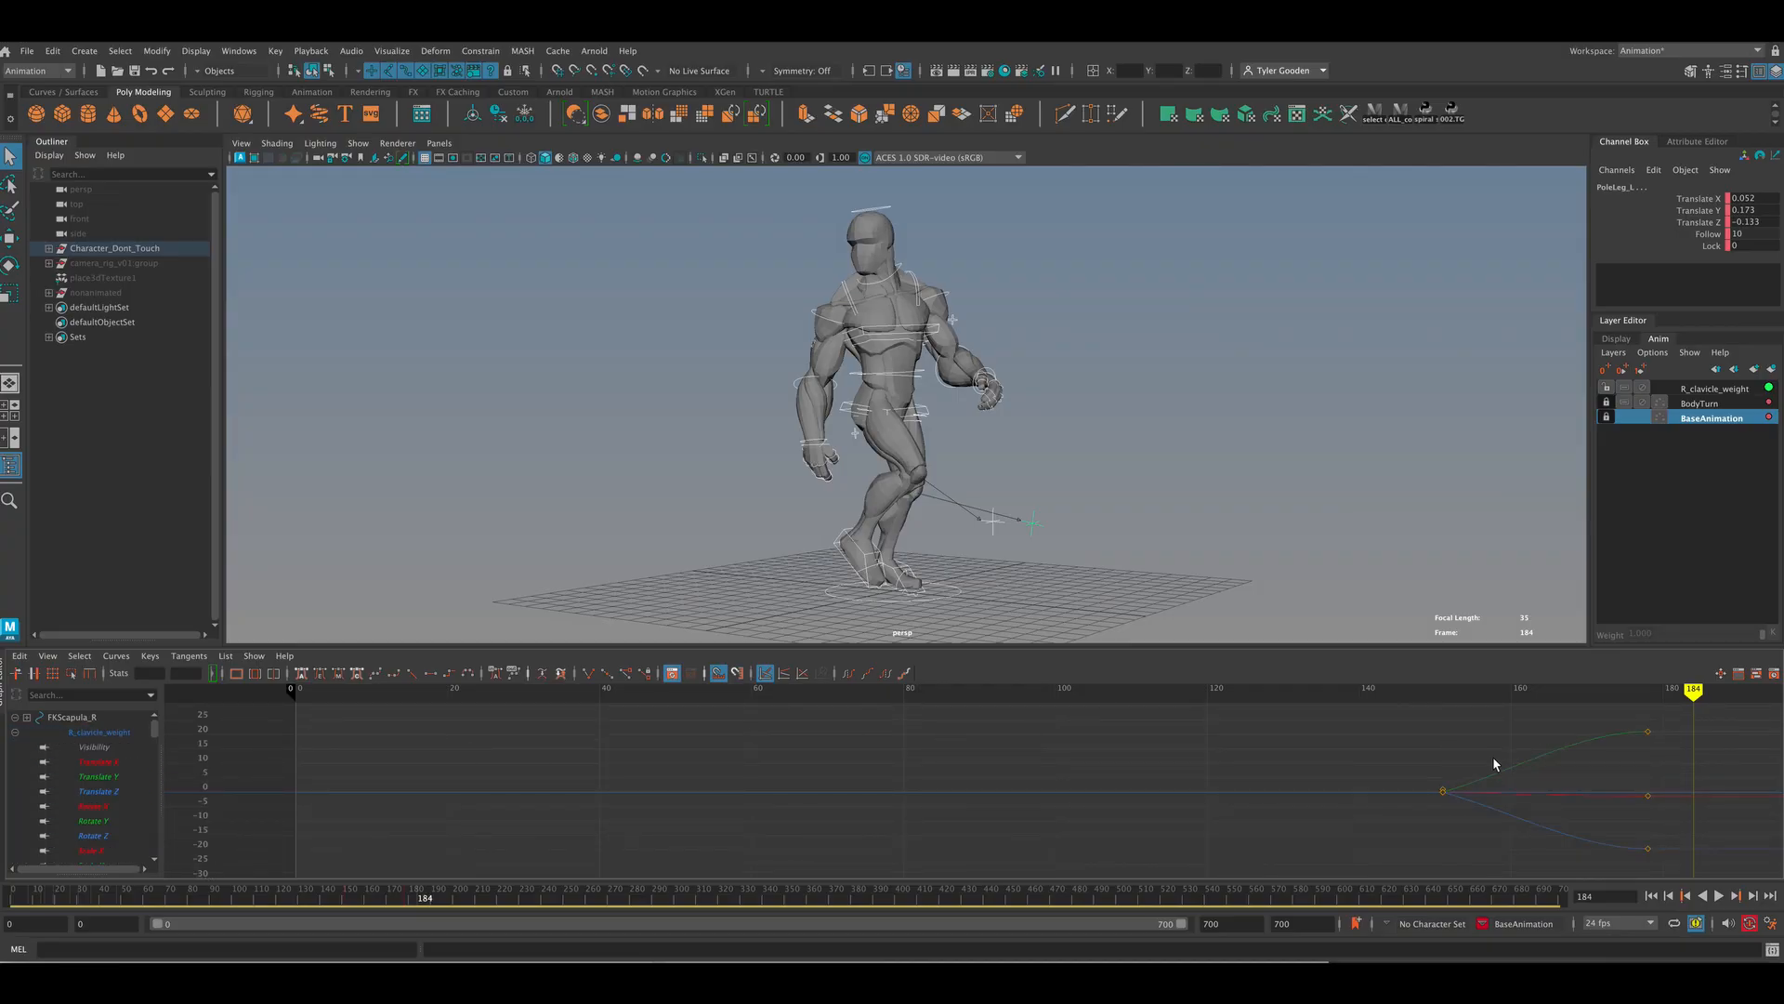
Step: Scrub back to frame 152 to review the pose against the R_clavicle_weight curves, and collapse that layer's channels
{"action": "mouse_move", "coordinate": [1689, 703]}
{"action": "left_mouse_down"}
{"action": "mouse_move", "coordinate": [1441, 701]}
{"action": "mouse_move", "coordinate": [1640, 702]}
{"action": "left_mouse_up"}
{"action": "left_click_drag", "start_coordinate": [1506, 704], "coordinate": [1452, 706]}
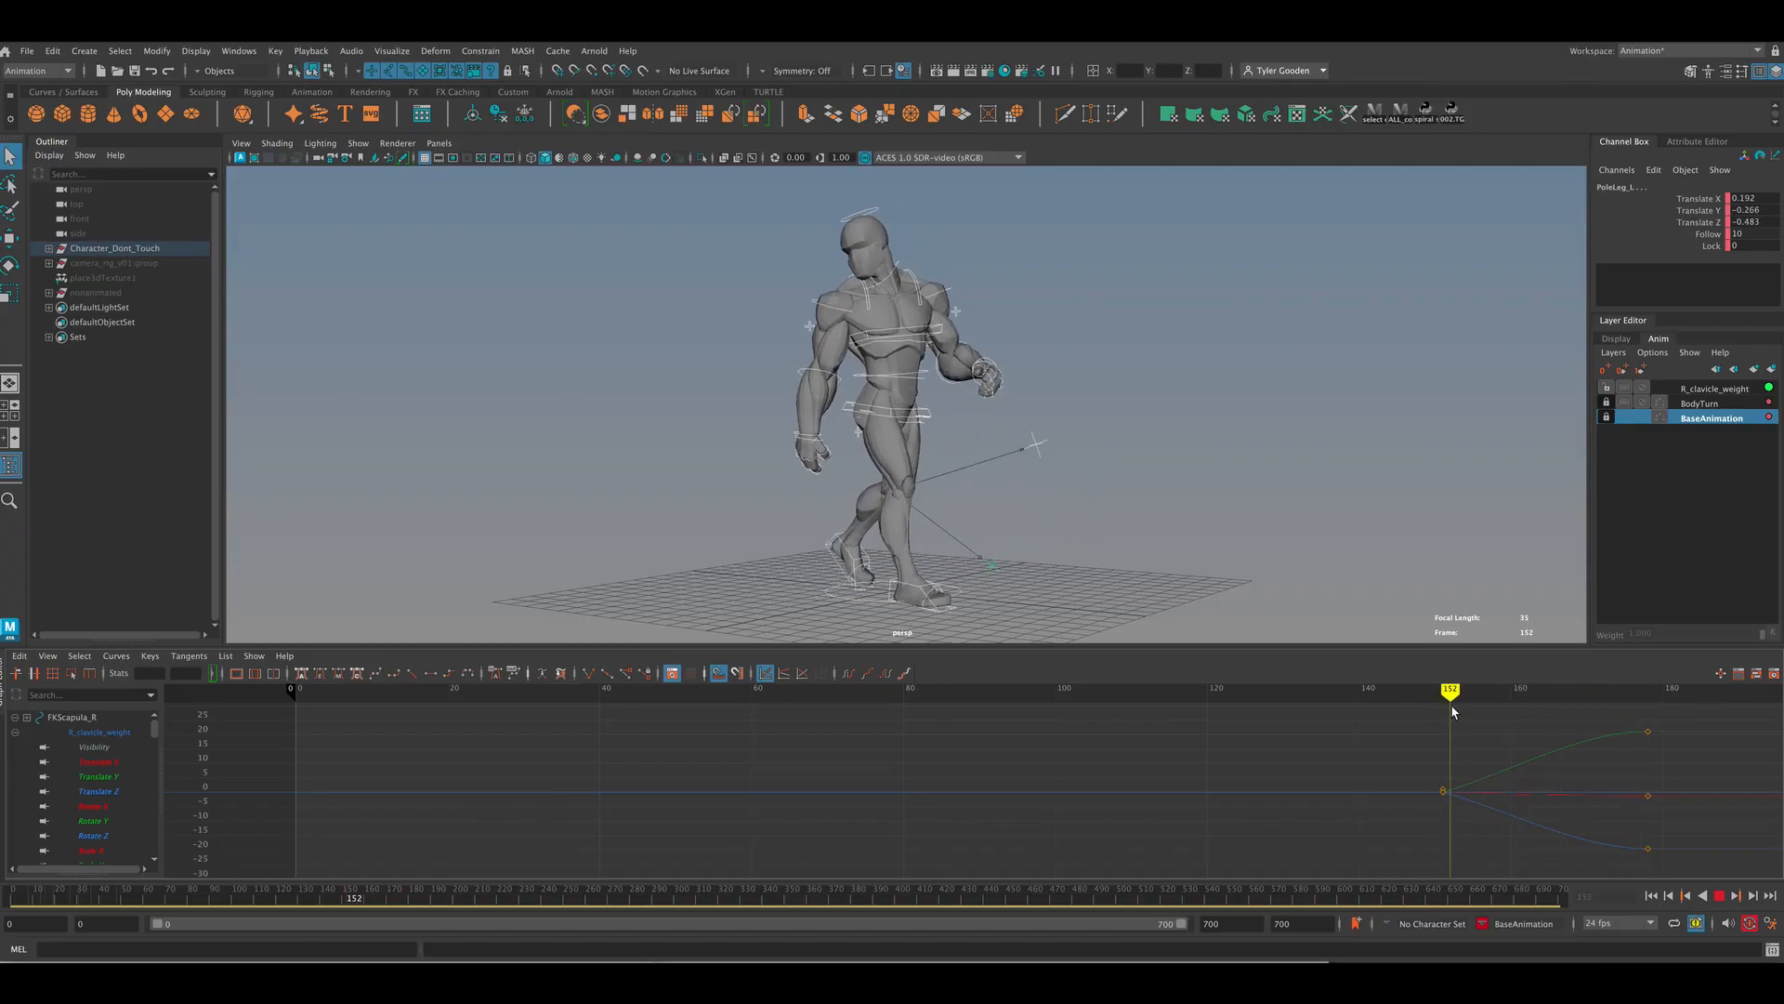
{"action": "left_click", "coordinate": [16, 731]}
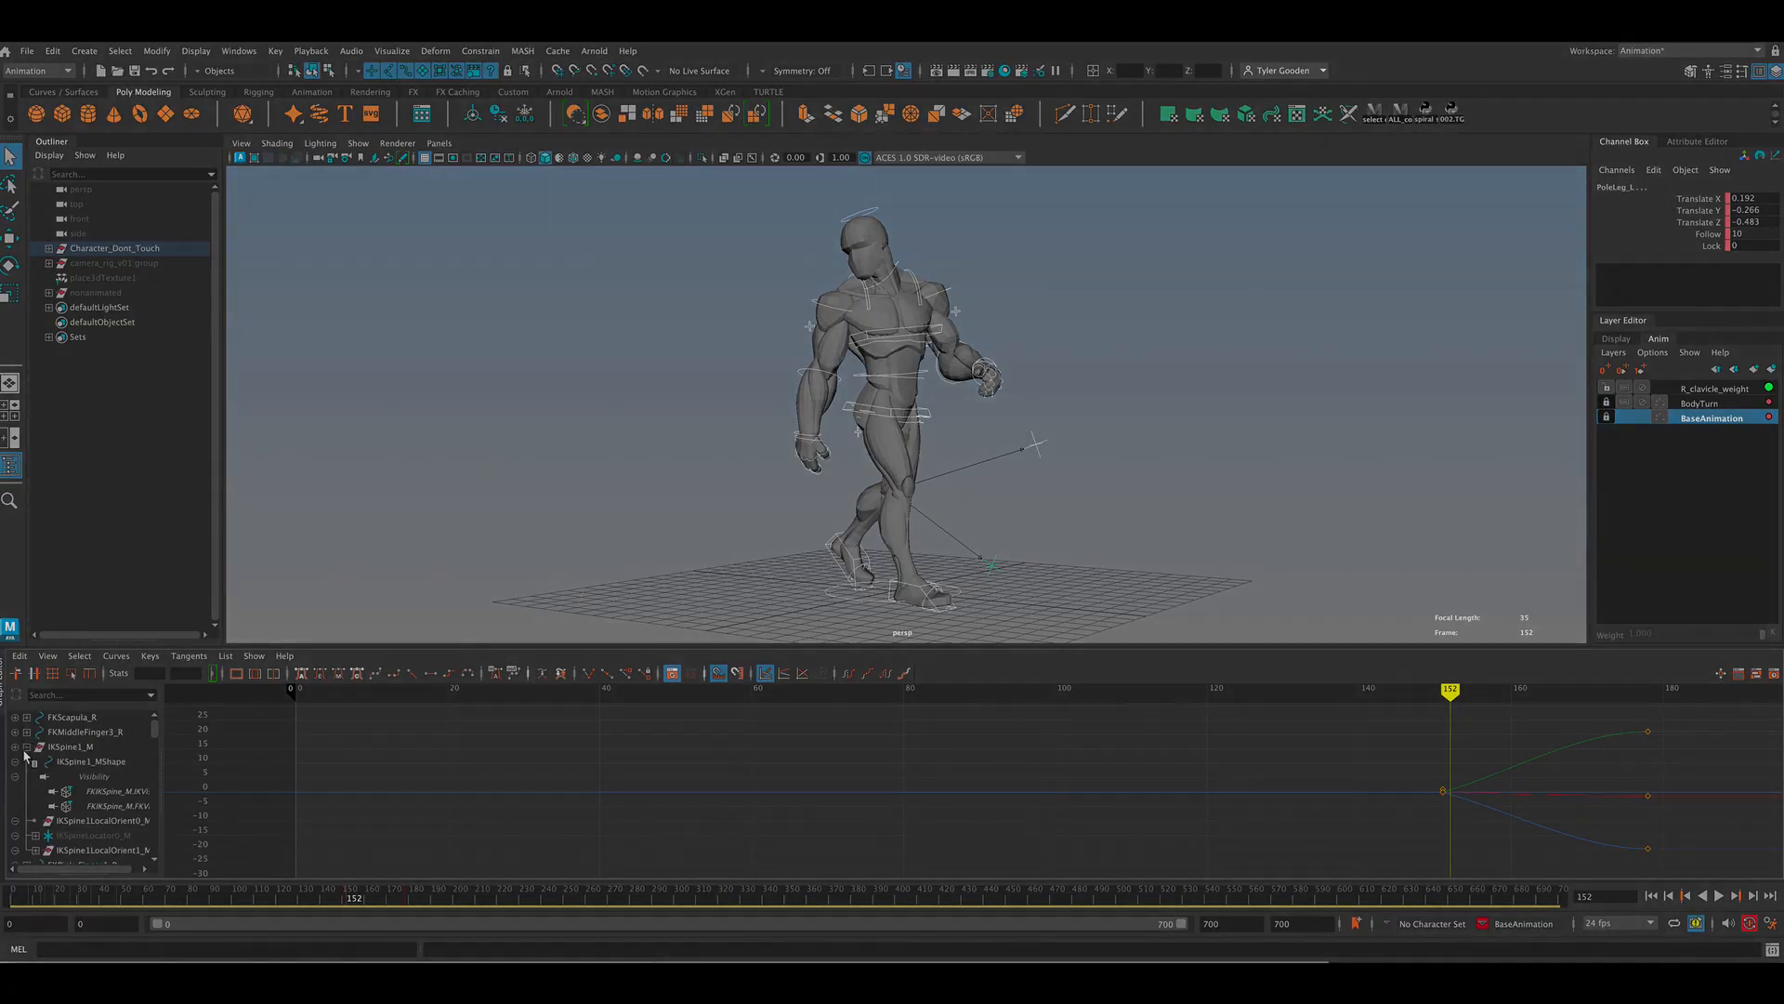